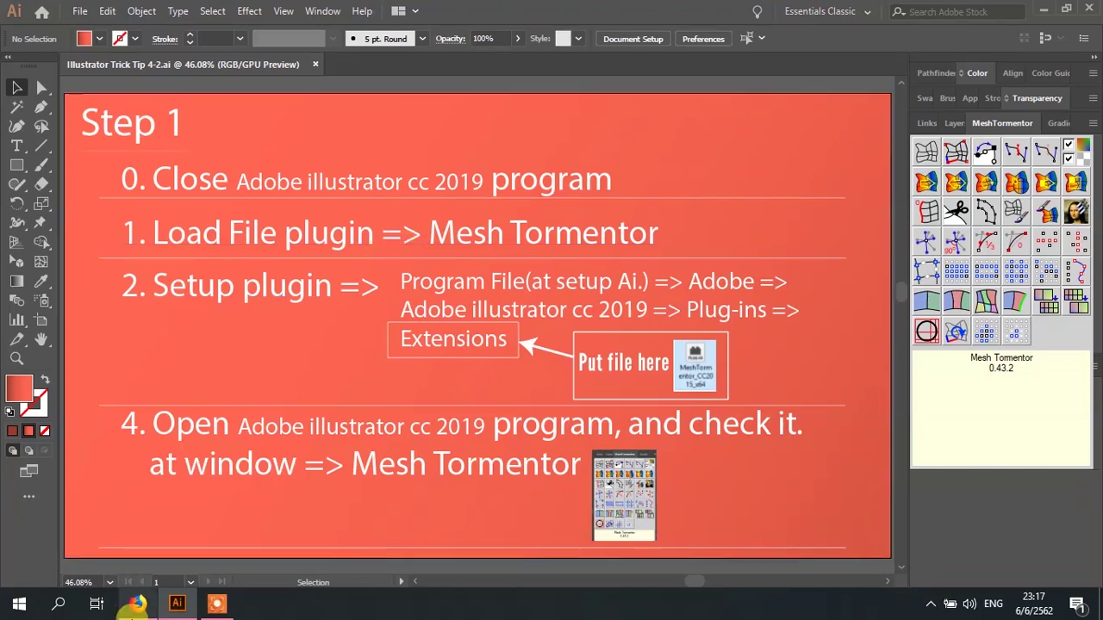
Visit the Mesh Tormentor website, then confirm its panel is listed in the Window menu
{"action": "left_click", "coordinate": [148, 604]}
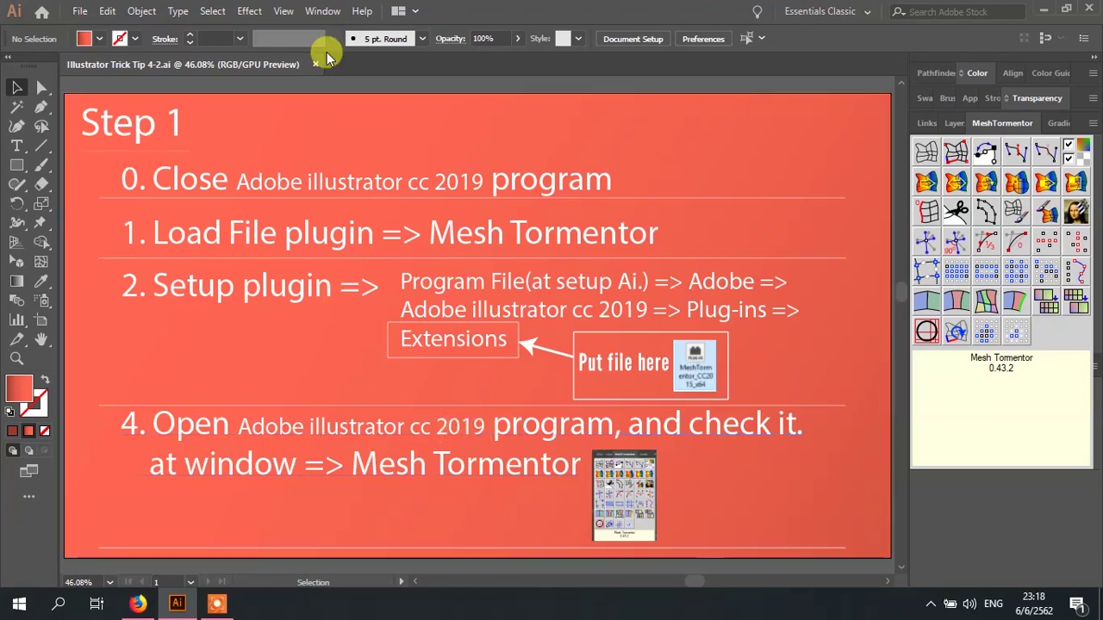
{"action": "left_click", "coordinate": [322, 11]}
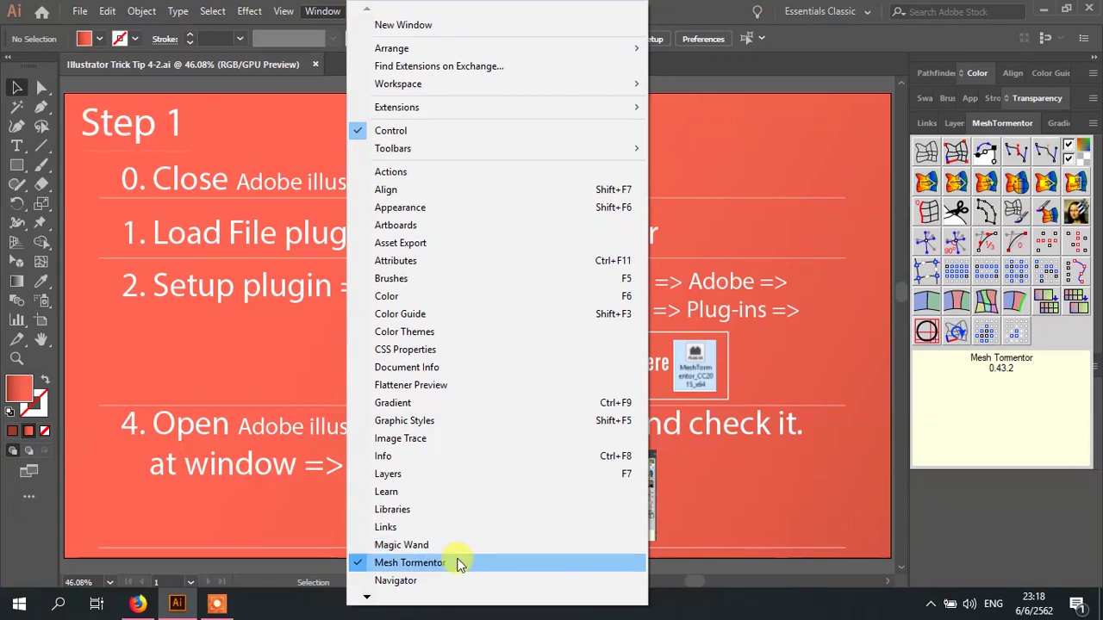
{"action": "left_click", "coordinate": [541, 564]}
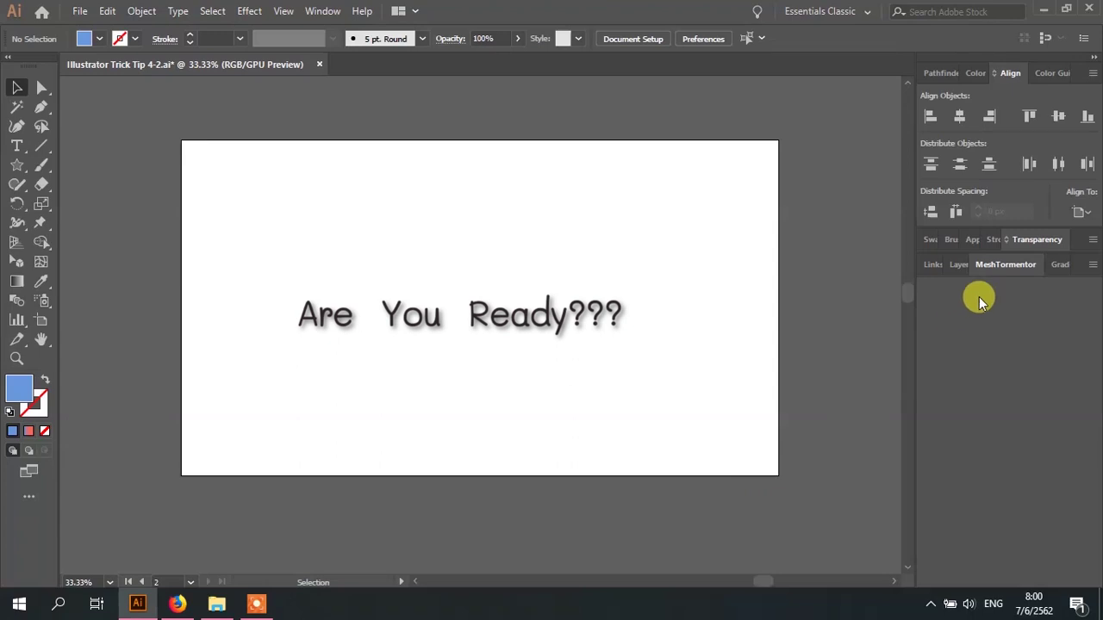
Expand the docked MeshTormentor panel to show its tool grid, glancing at the Object menu
{"action": "left_click", "coordinate": [1029, 267]}
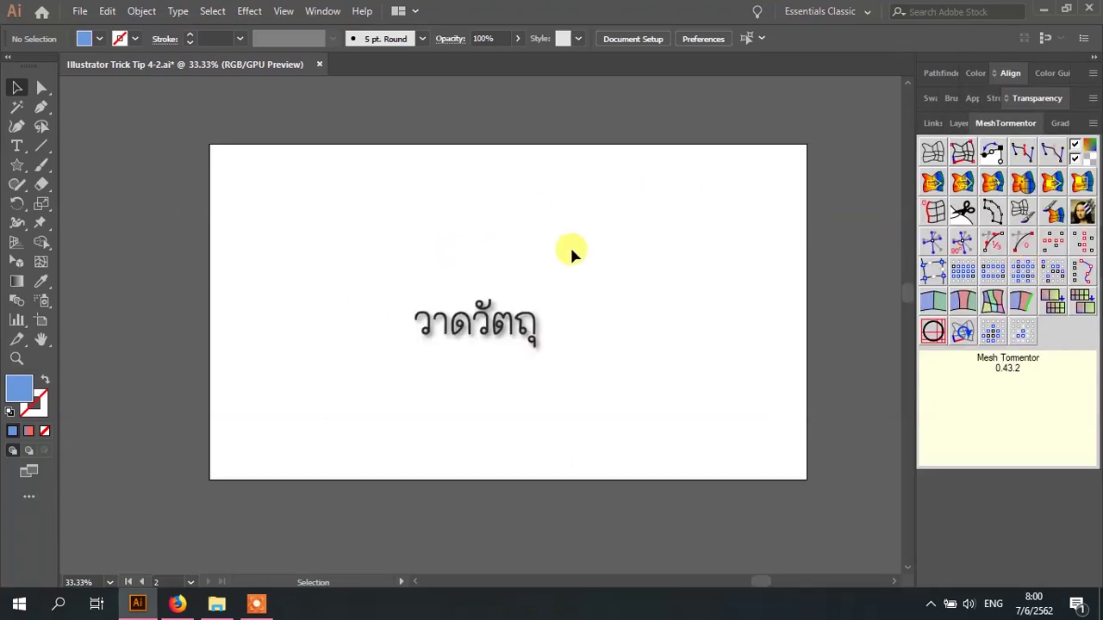
{"action": "left_click", "coordinate": [142, 10]}
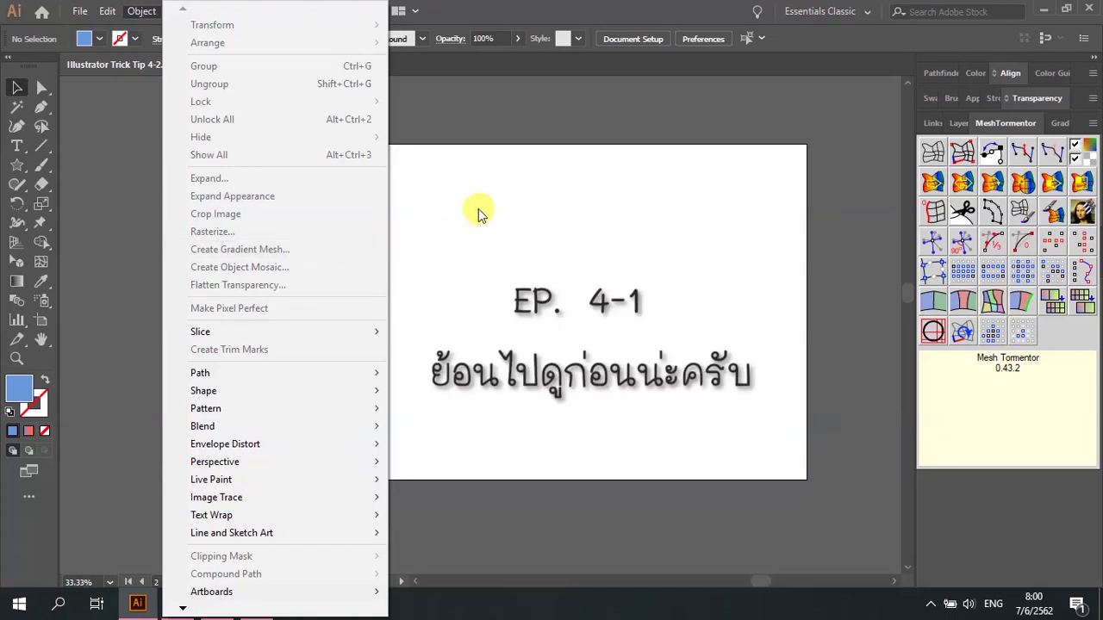
{"action": "left_click", "coordinate": [501, 128]}
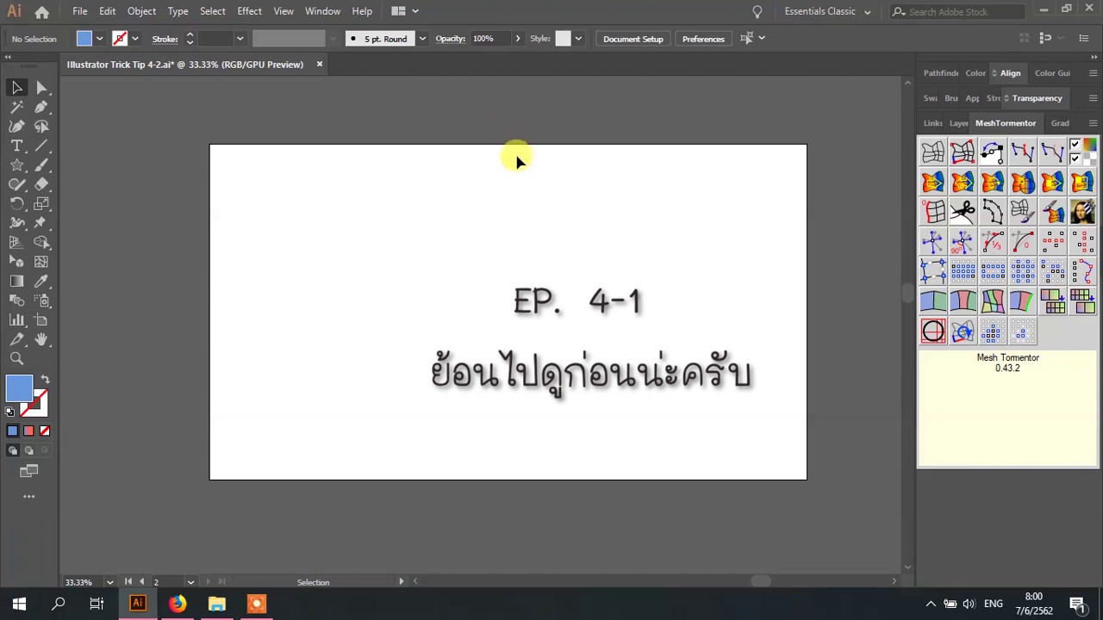
Draw a blue rectangle covering the whole artboard
{"action": "left_click", "coordinate": [16, 164]}
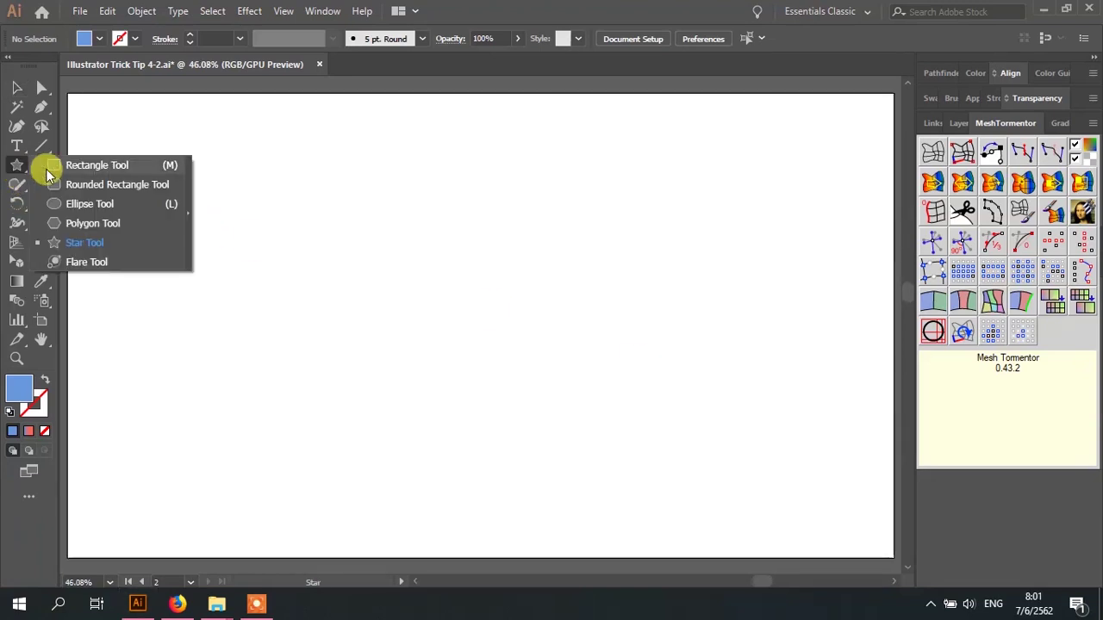
{"action": "left_click_drag", "start_coordinate": [67, 92], "coordinate": [894, 558]}
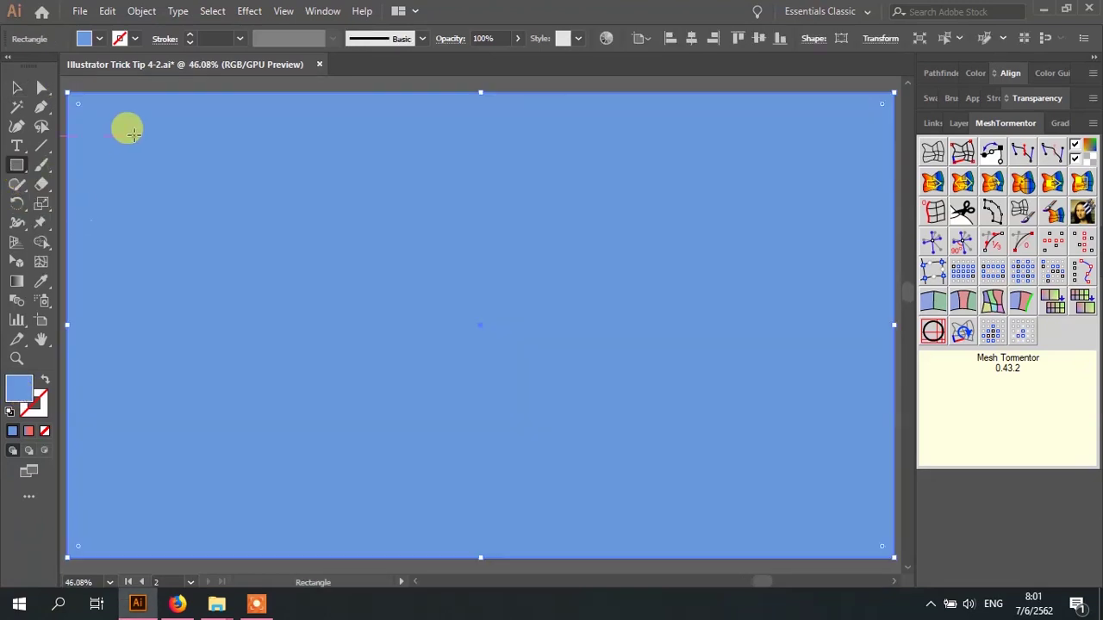
{"action": "key", "text": "v"}
Draw a five-pointed star at the artboard centre and fill it yellow-green #cbdb6a
{"action": "left_click", "coordinate": [123, 82]}
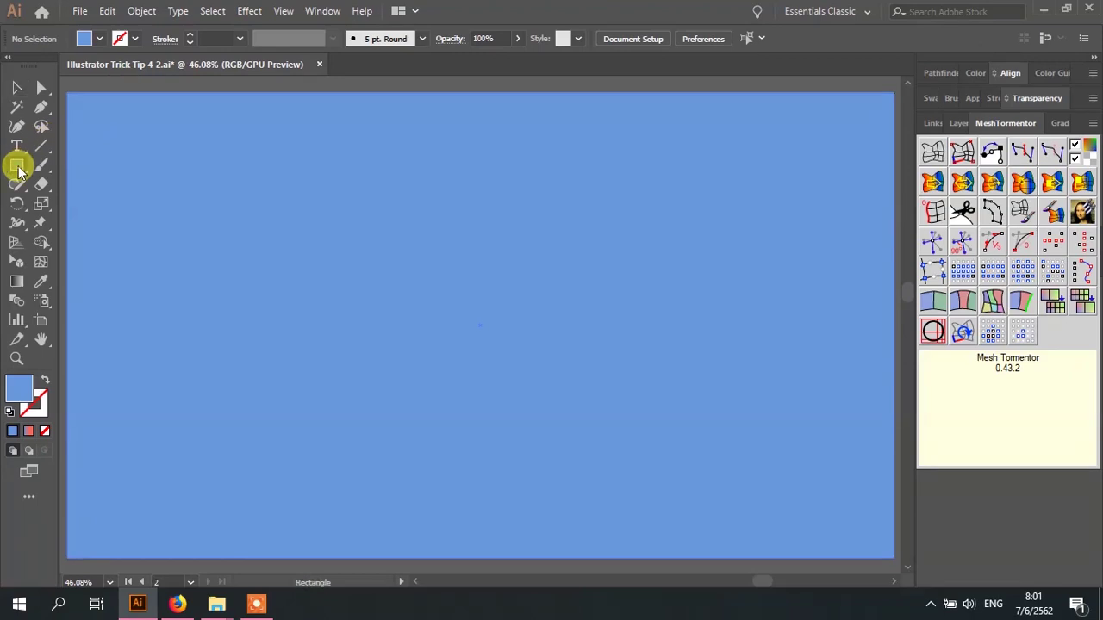
{"action": "left_click_drag", "start_coordinate": [19, 170], "coordinate": [84, 242]}
{"action": "left_click_drag", "start_coordinate": [449, 327], "coordinate": [577, 429]}
{"action": "double_click", "coordinate": [14, 390]}
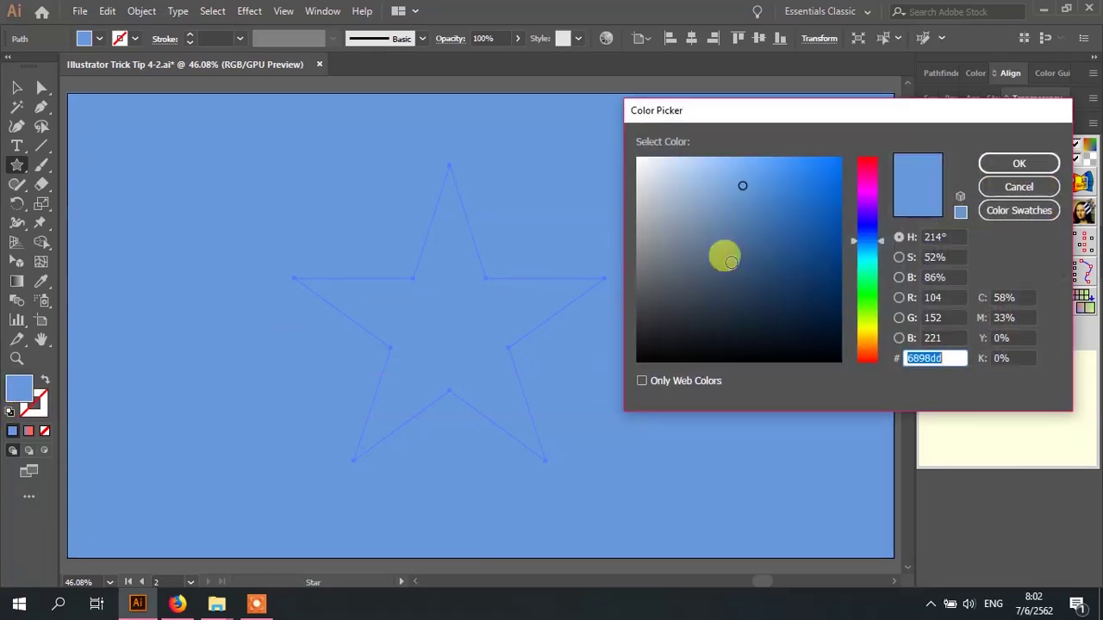
{"action": "left_click", "coordinate": [866, 323]}
{"action": "left_click", "coordinate": [1004, 164]}
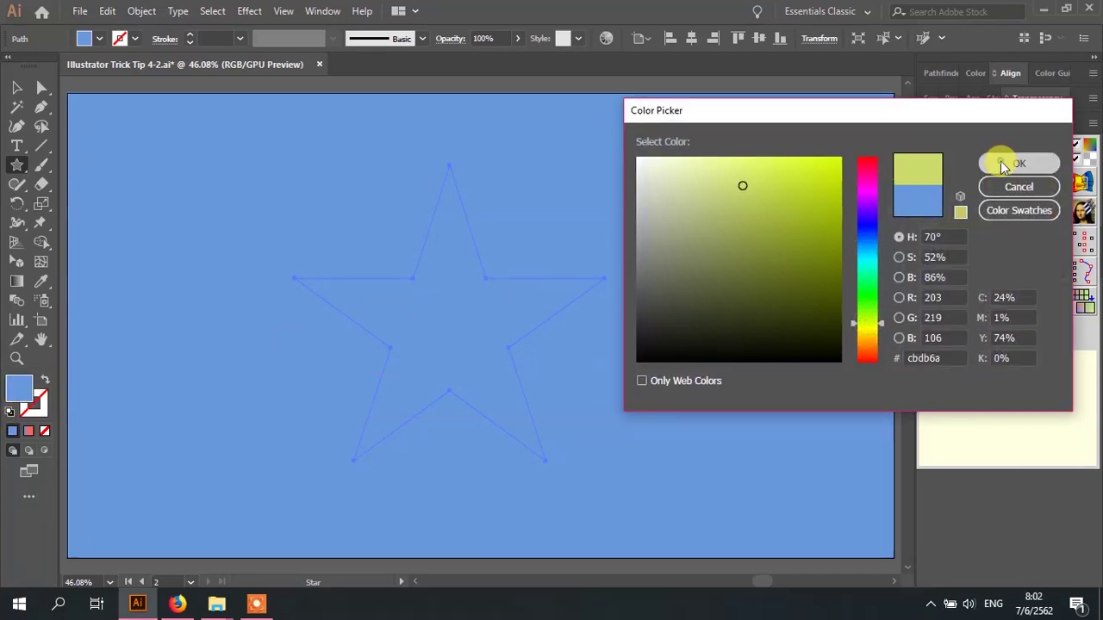
{"action": "key", "text": "v"}
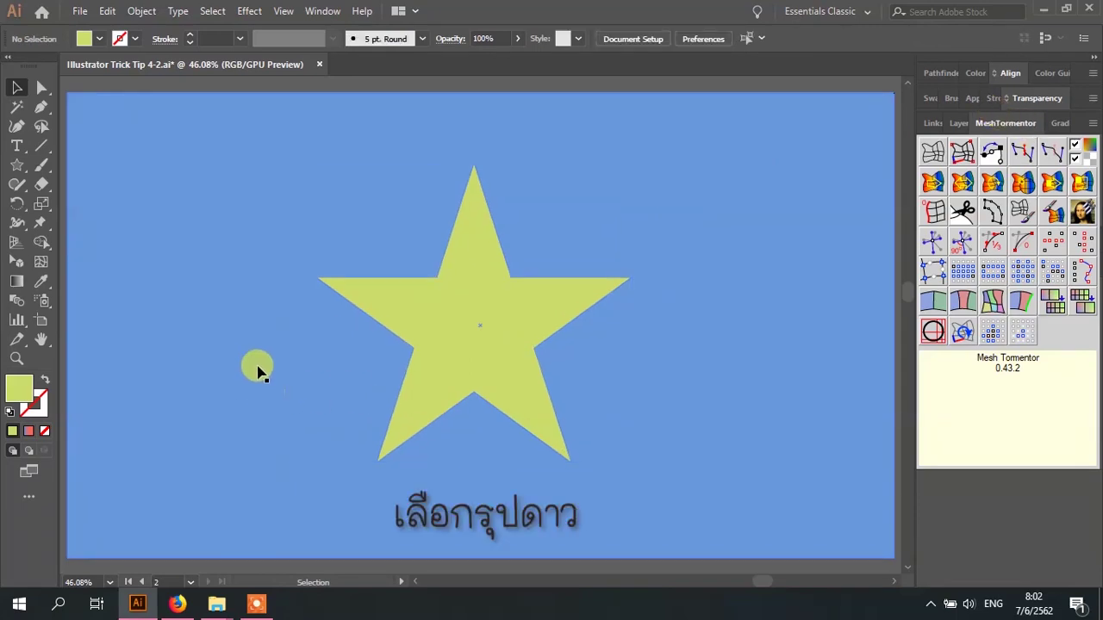
{"action": "left_click", "coordinate": [445, 349]}
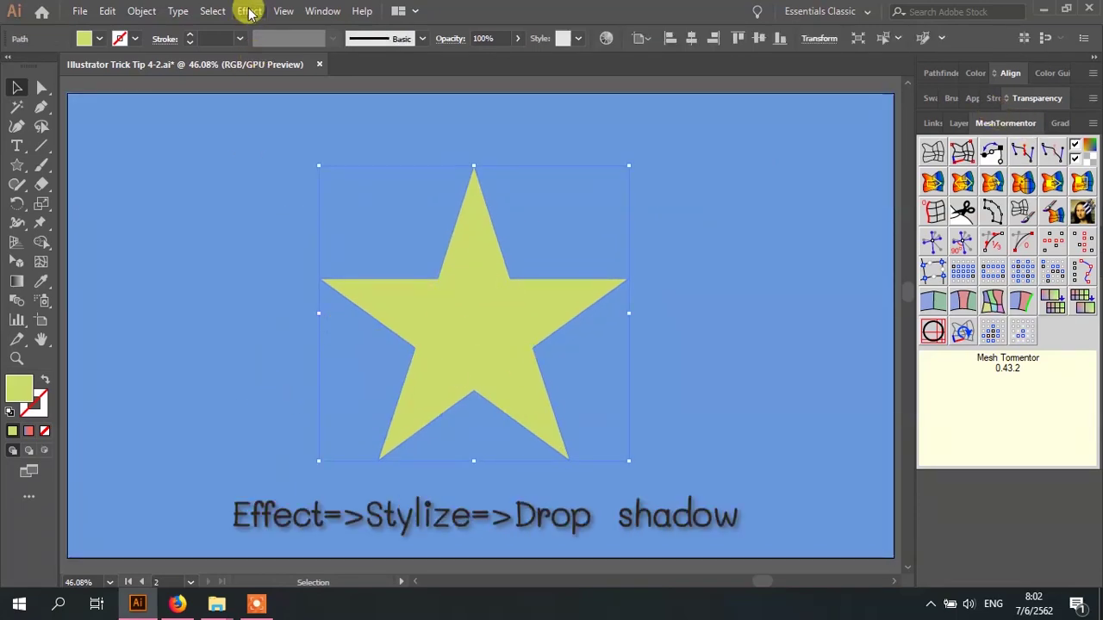
Apply a Multiply Drop Shadow to the star: 75% opacity, 7 px offsets, 13 px blur
{"action": "left_click", "coordinate": [249, 11]}
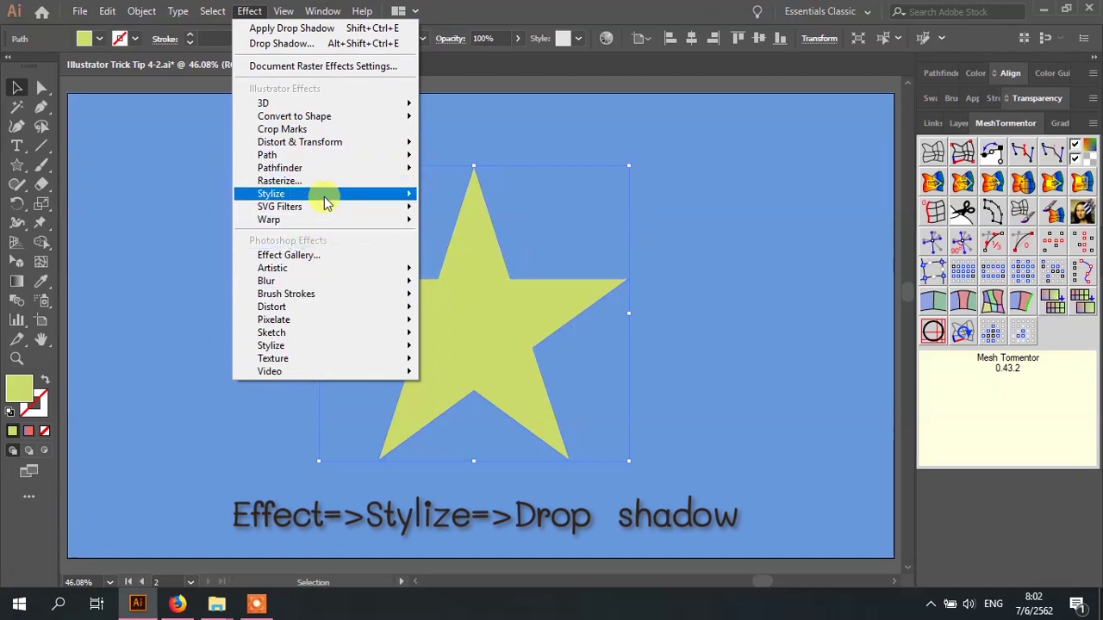
{"action": "mouse_move", "coordinate": [270, 193]}
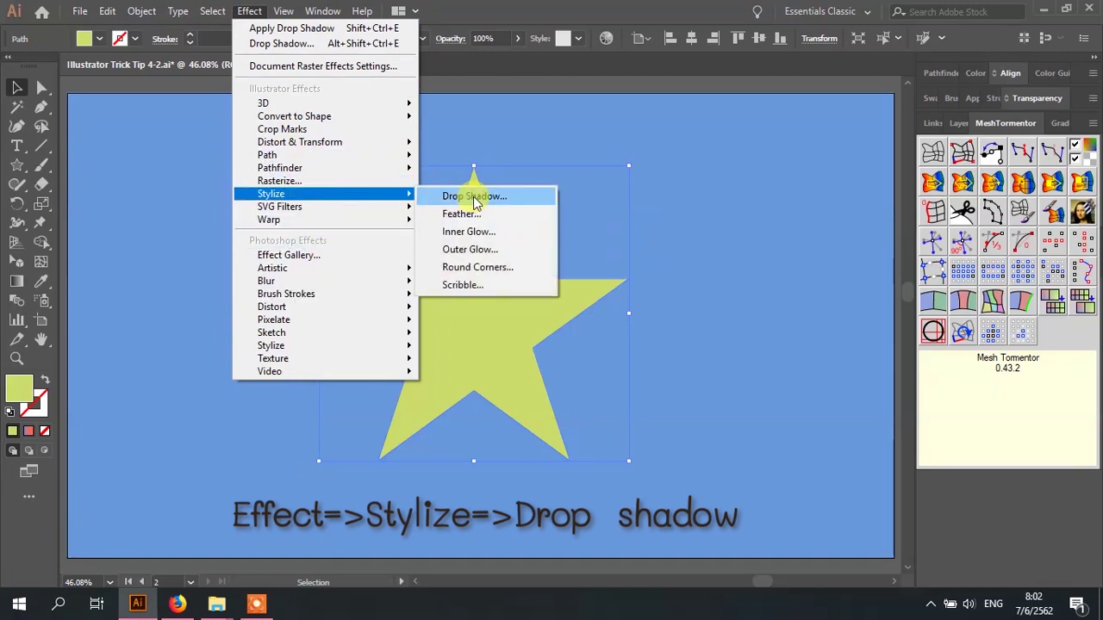
{"action": "left_click", "coordinate": [475, 198]}
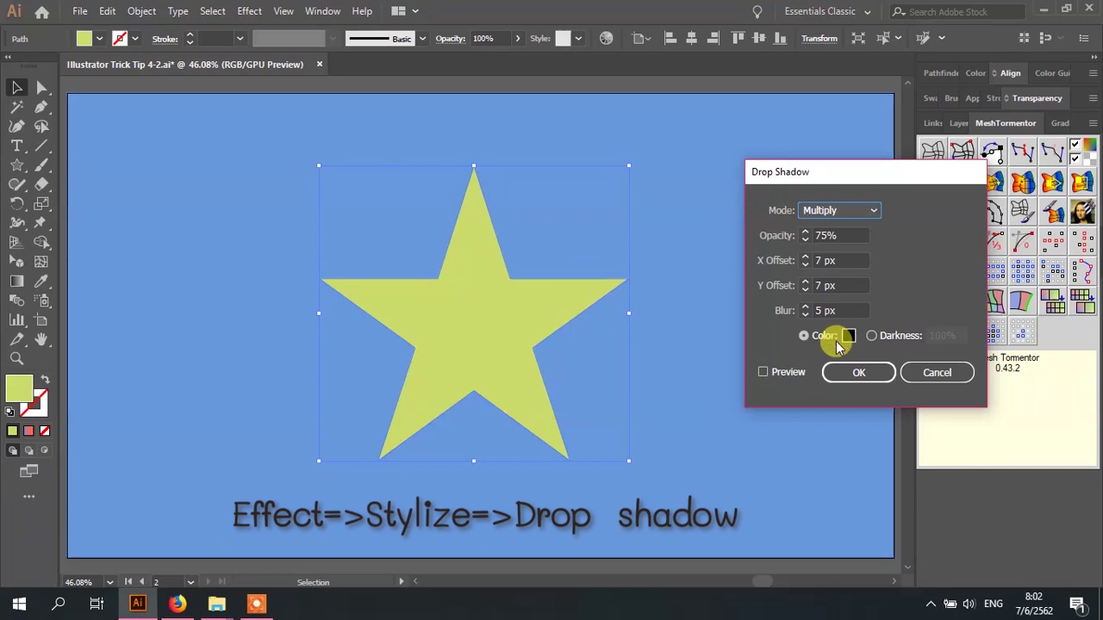
{"action": "left_click", "coordinate": [789, 372]}
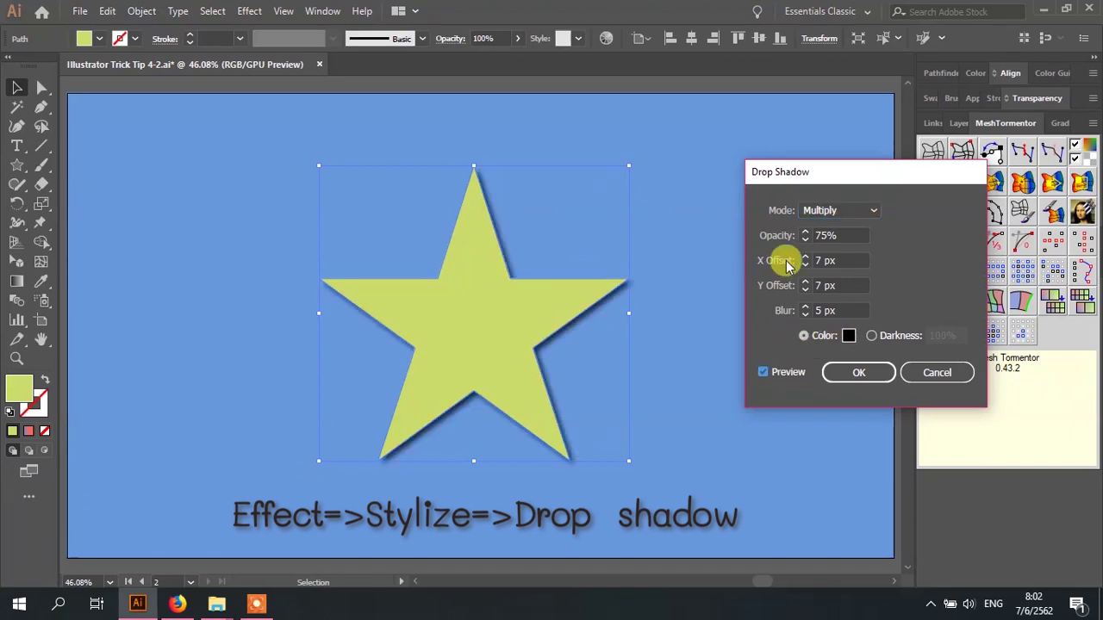
{"action": "left_click", "coordinate": [810, 310]}
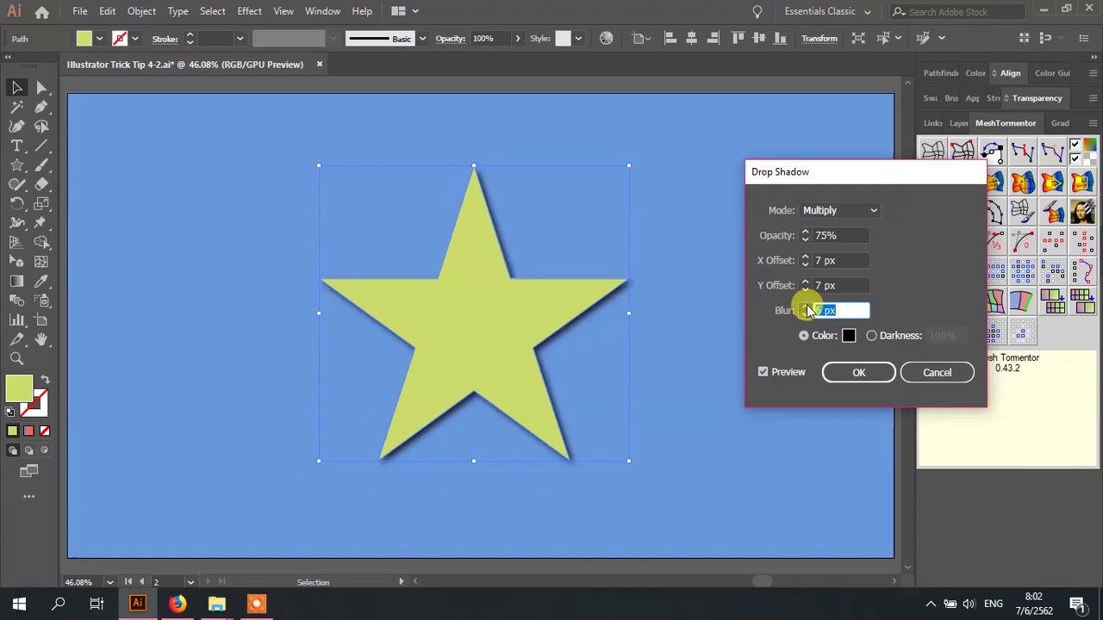
{"action": "scroll", "coordinate": [823, 317], "scroll_direction": "up", "scroll_amount": 8}
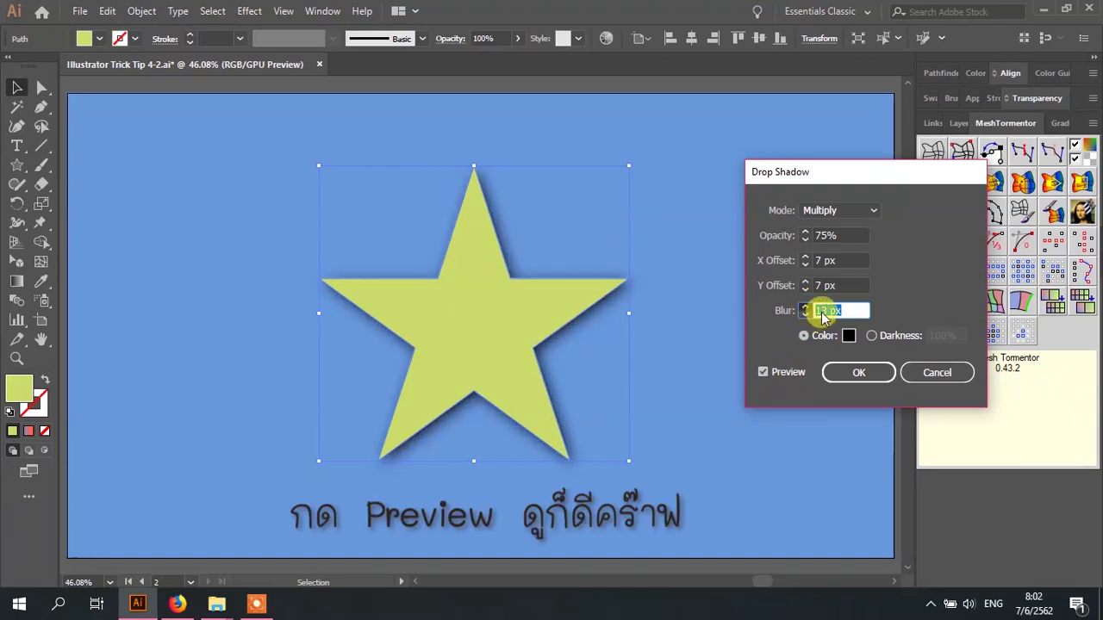
{"action": "key", "text": "Return"}
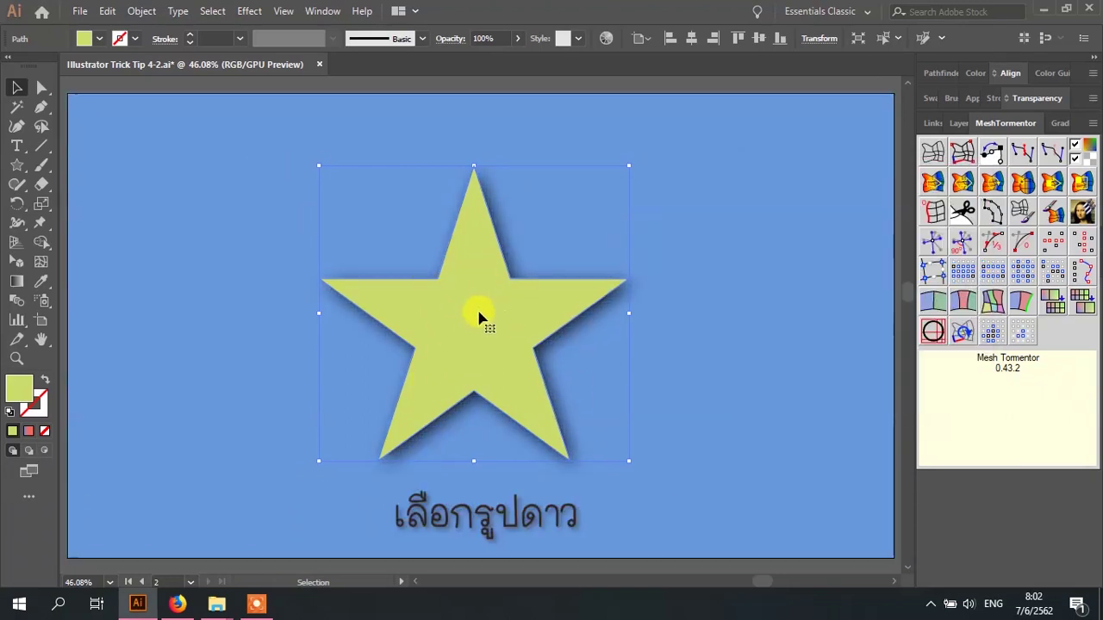
Expand the star's appearance and ungroup it so the shadow becomes a separate object
{"action": "left_click", "coordinate": [143, 11]}
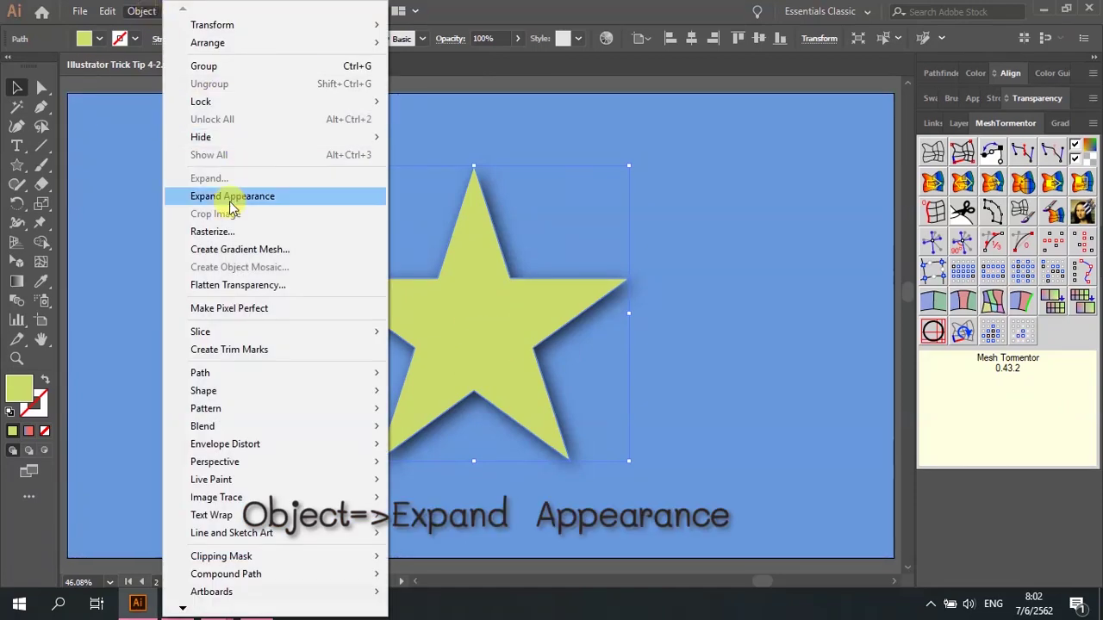
{"action": "left_click", "coordinate": [231, 199]}
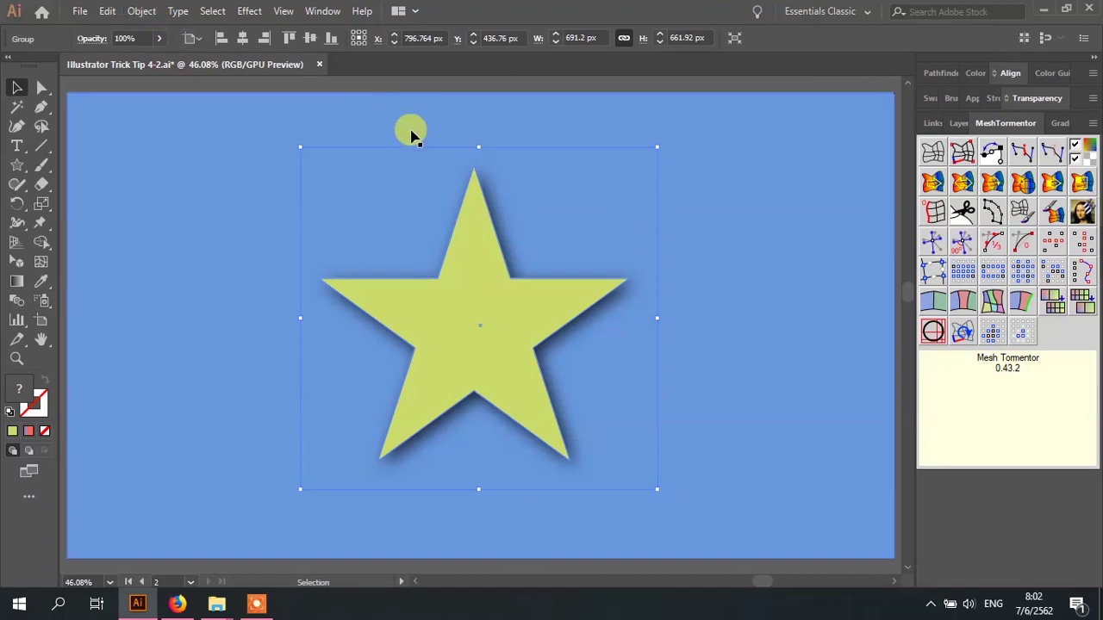
{"action": "right_click", "coordinate": [462, 244]}
{"action": "left_click", "coordinate": [535, 379]}
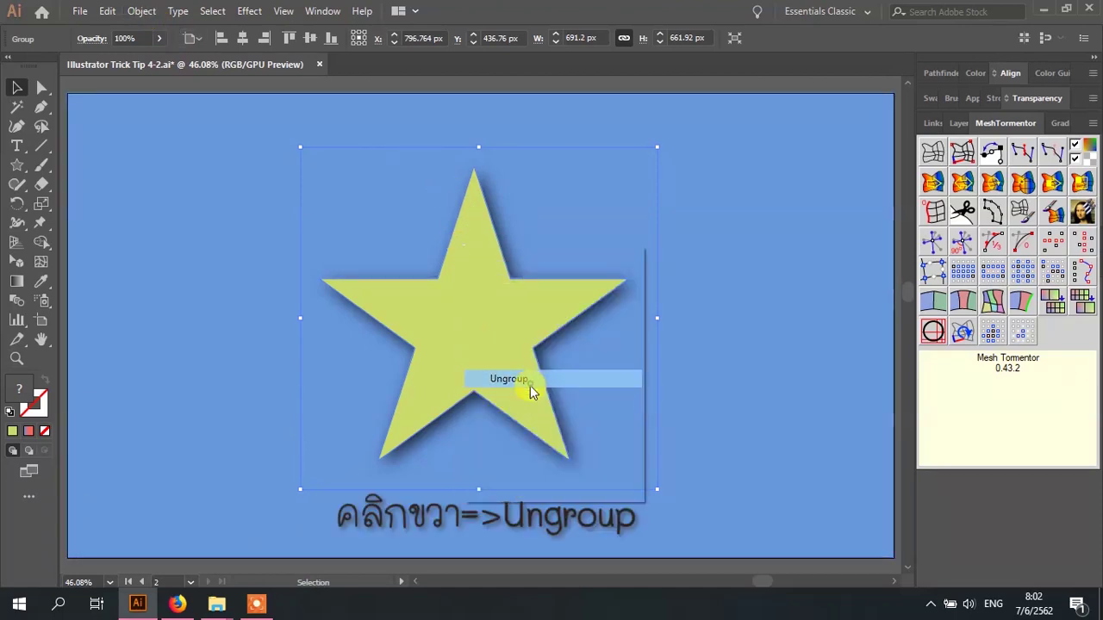
{"action": "left_click_drag", "start_coordinate": [527, 266], "coordinate": [388, 315]}
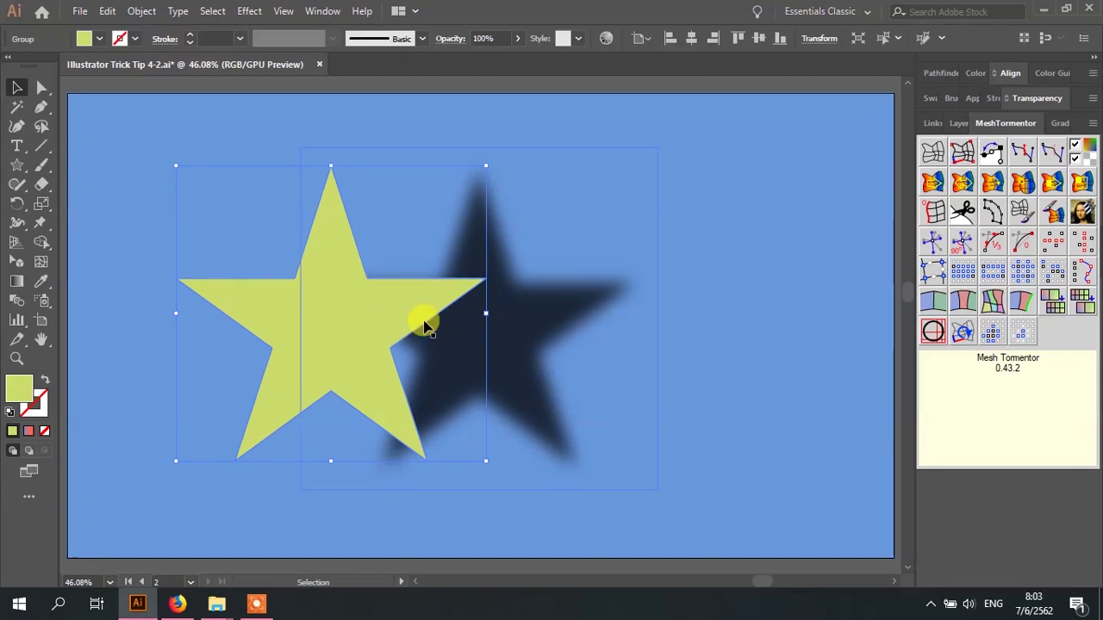
{"action": "key", "text": "ctrl+z"}
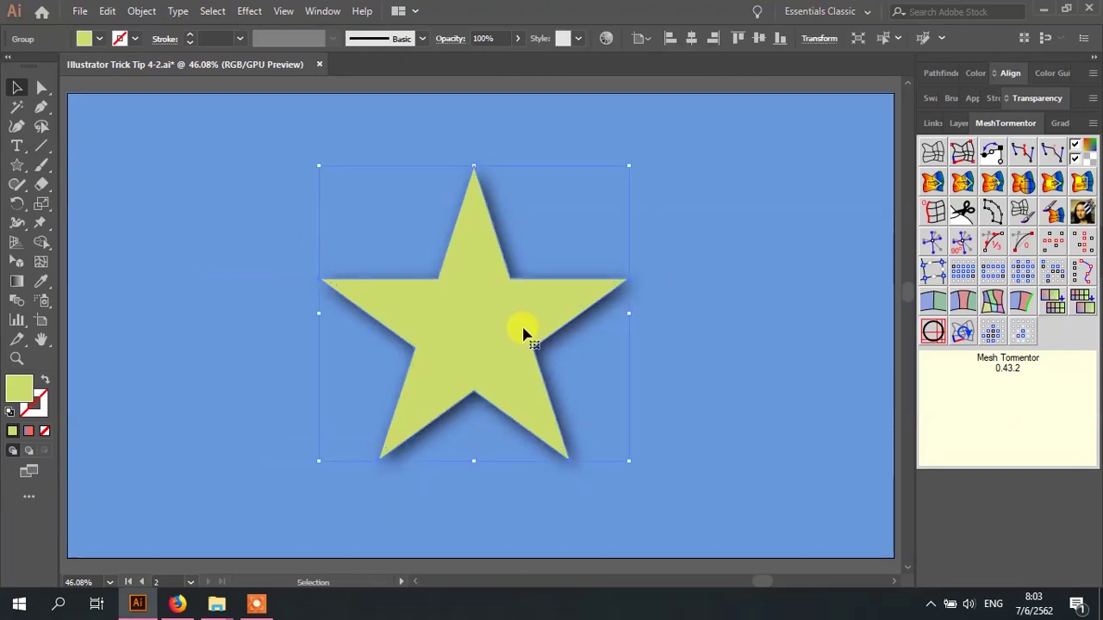
Select the shadow image behind the star and enter Isolate Selected Image mode
{"action": "left_click", "coordinate": [626, 300]}
{"action": "left_click_drag", "start_coordinate": [617, 326], "coordinate": [779, 341]}
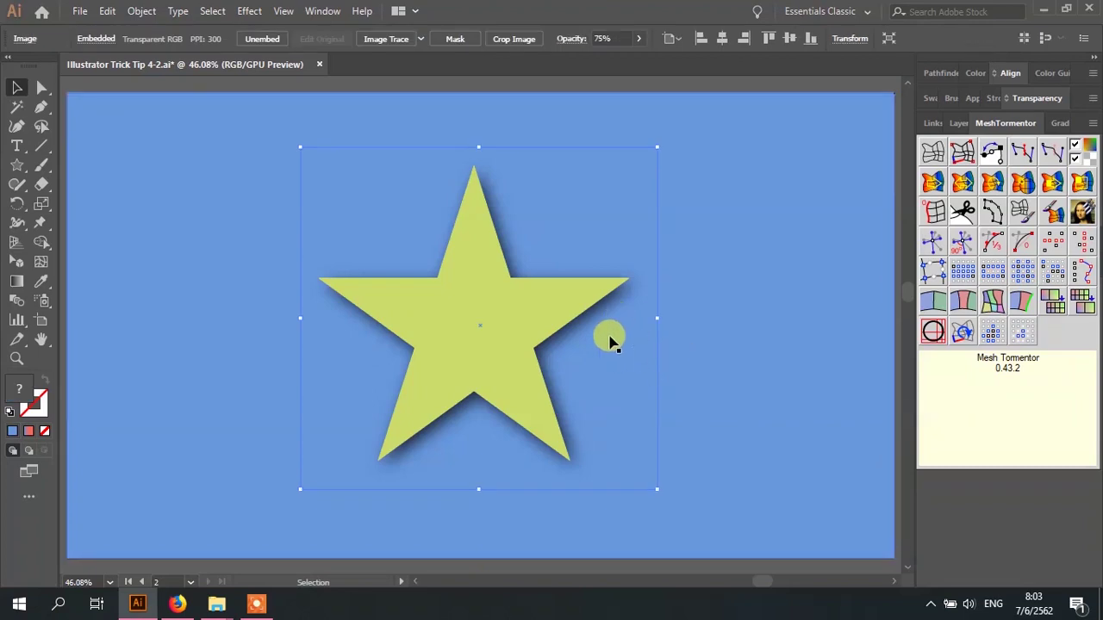
{"action": "key", "text": "ctrl+z"}
{"action": "left_click_drag", "start_coordinate": [591, 328], "coordinate": [737, 335]}
{"action": "key", "text": "ctrl+z"}
{"action": "right_click", "coordinate": [610, 319]}
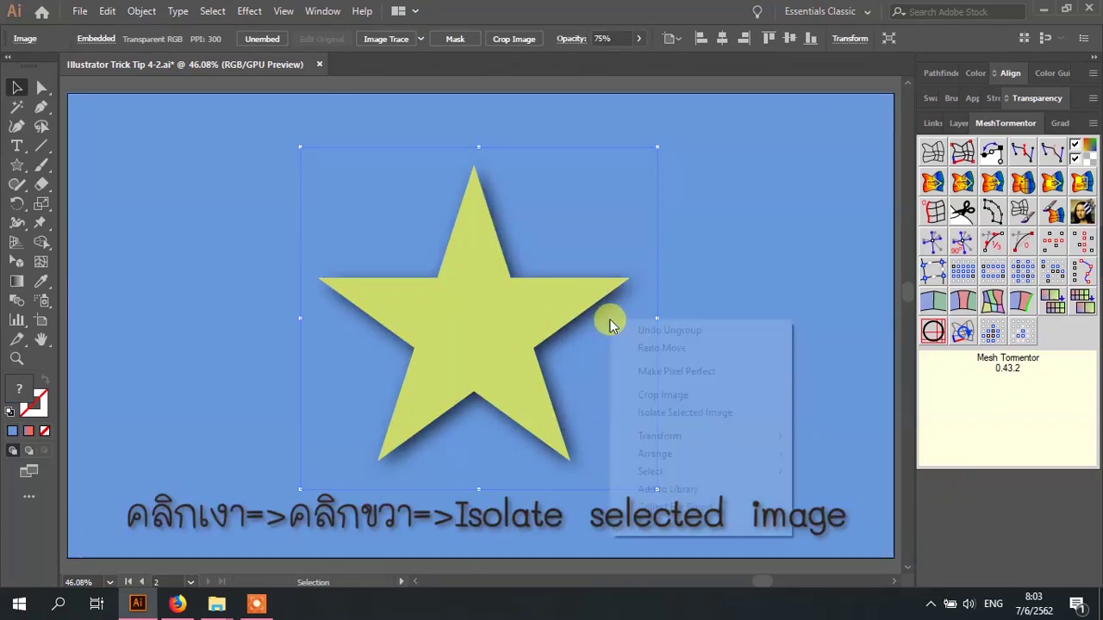
{"action": "left_click", "coordinate": [683, 414]}
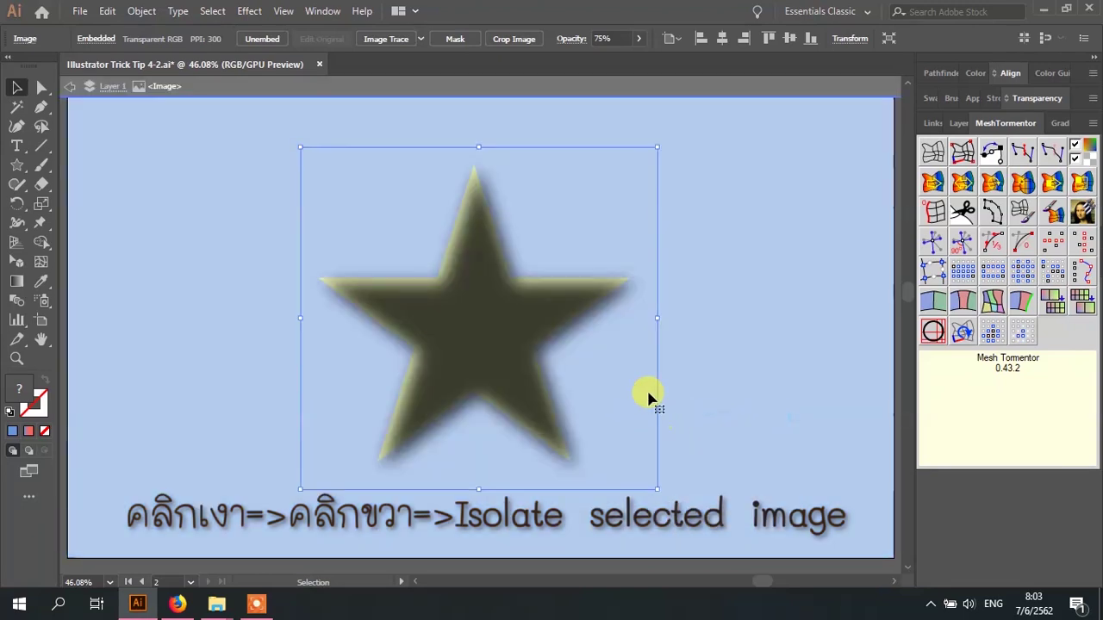
Rasterize the isolated shadow image at RGB, 300 ppi
{"action": "left_click", "coordinate": [142, 11]}
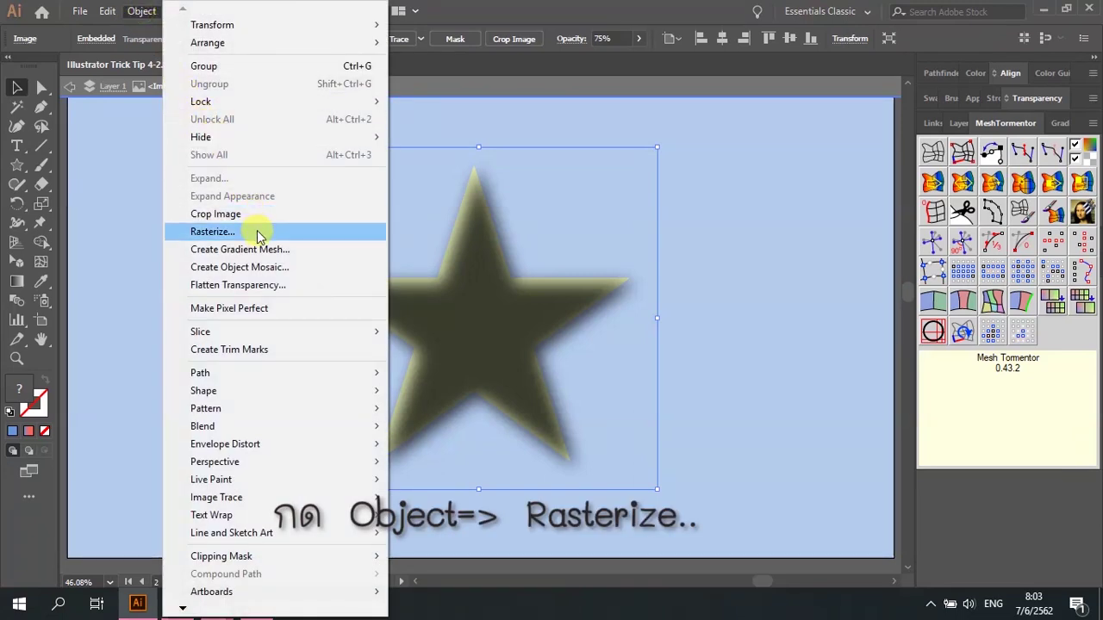
{"action": "left_click", "coordinate": [259, 234]}
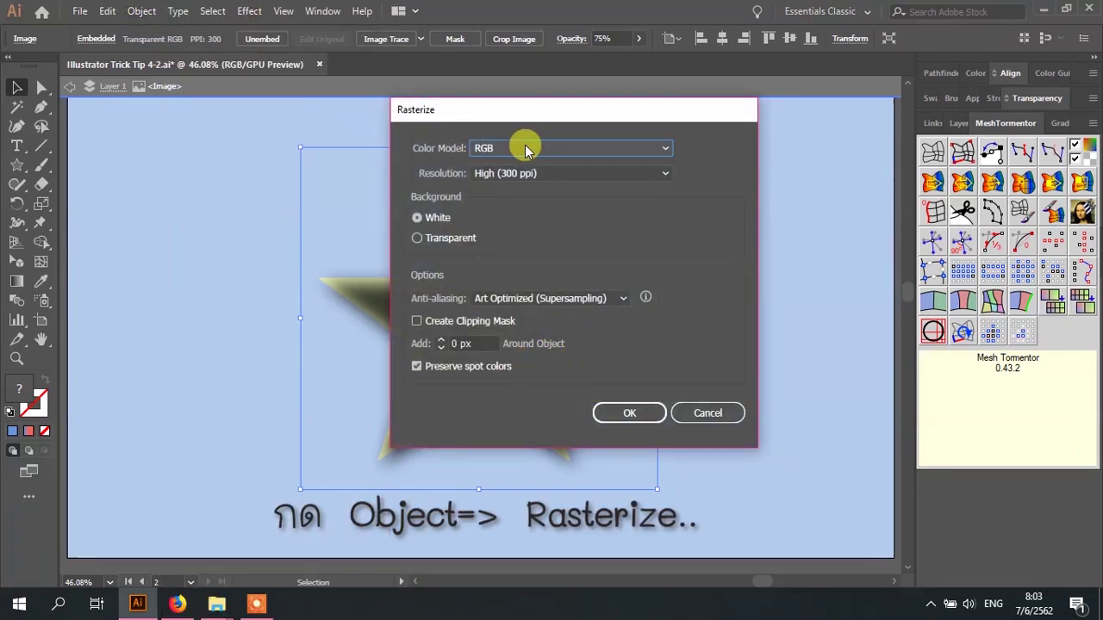
{"action": "left_click", "coordinate": [636, 419]}
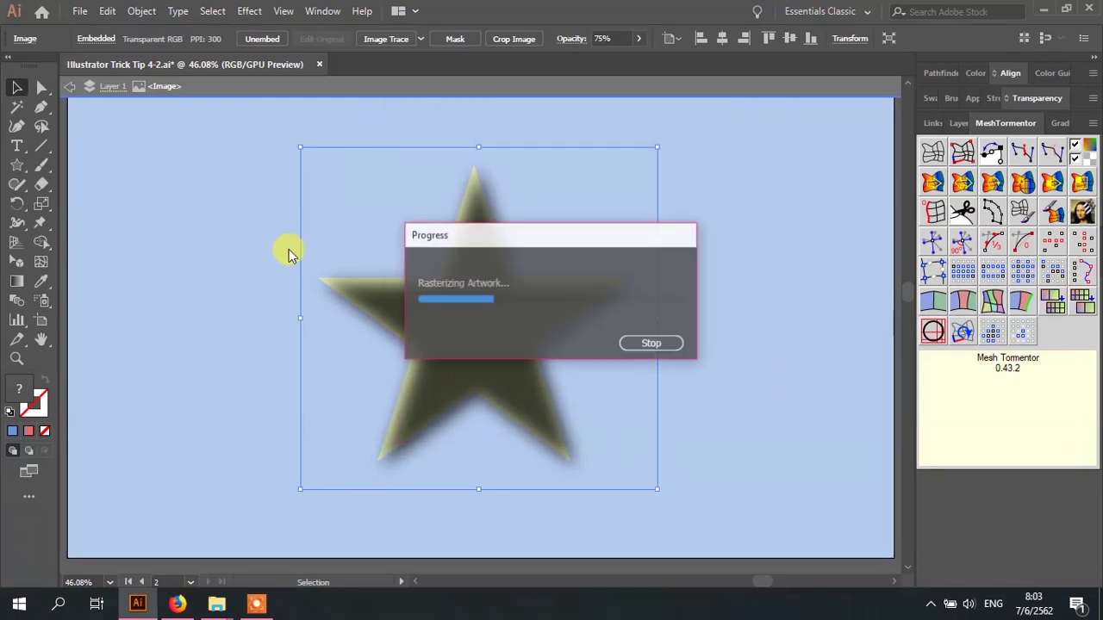
{"action": "left_click", "coordinate": [142, 12]}
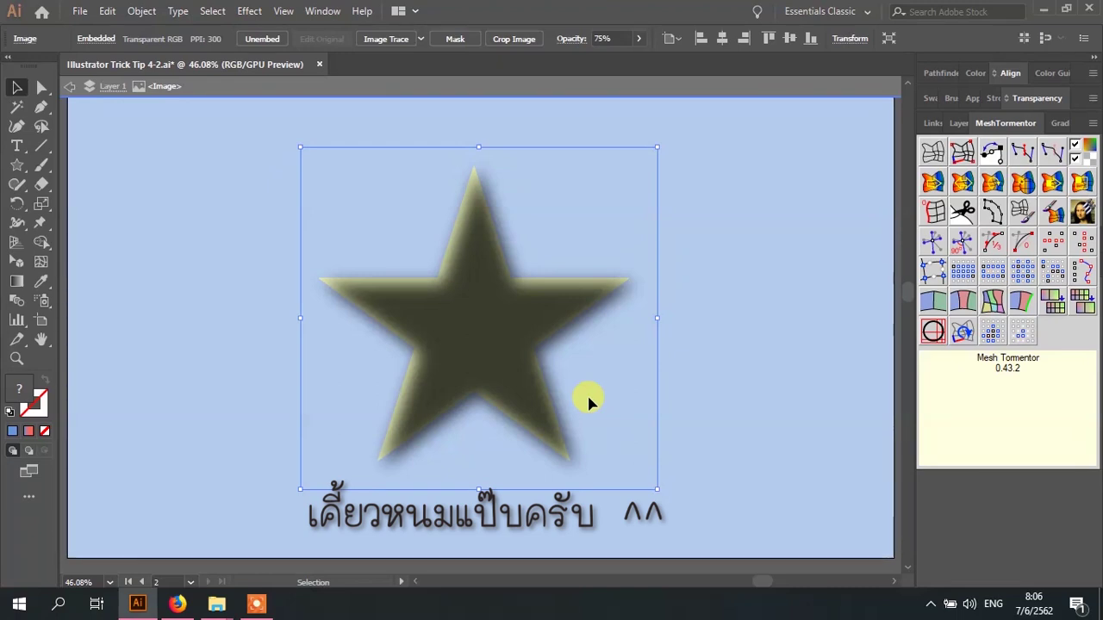
In Outline view, draw a rectangle matching the star image's bounding box
{"action": "key", "text": "ctrl"}
{"action": "key", "text": "ctrl+y"}
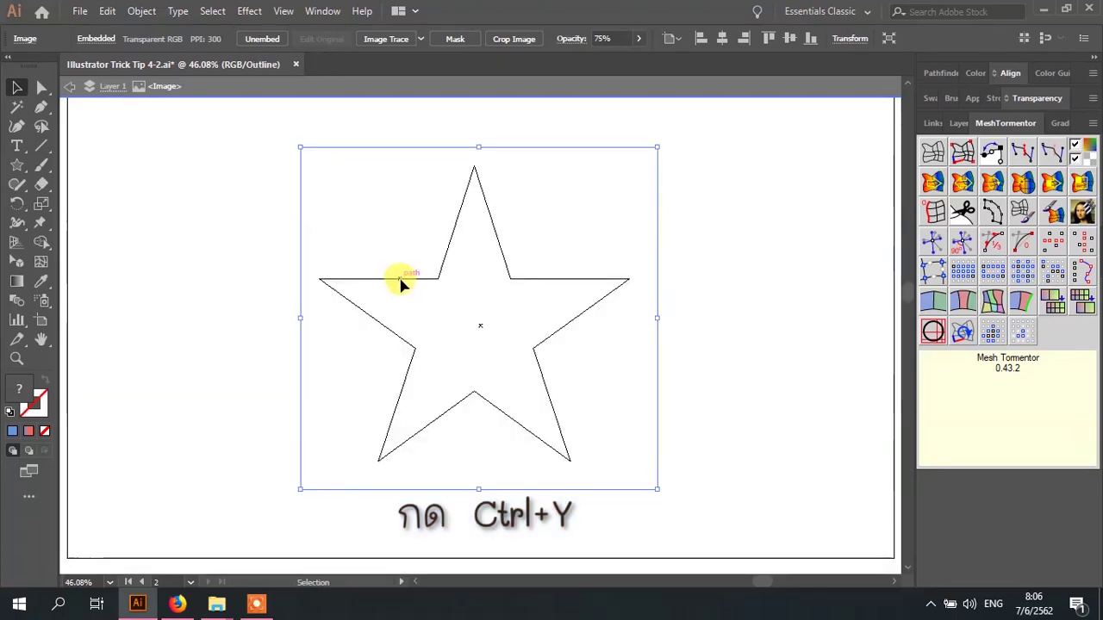
{"action": "left_click", "coordinate": [14, 170]}
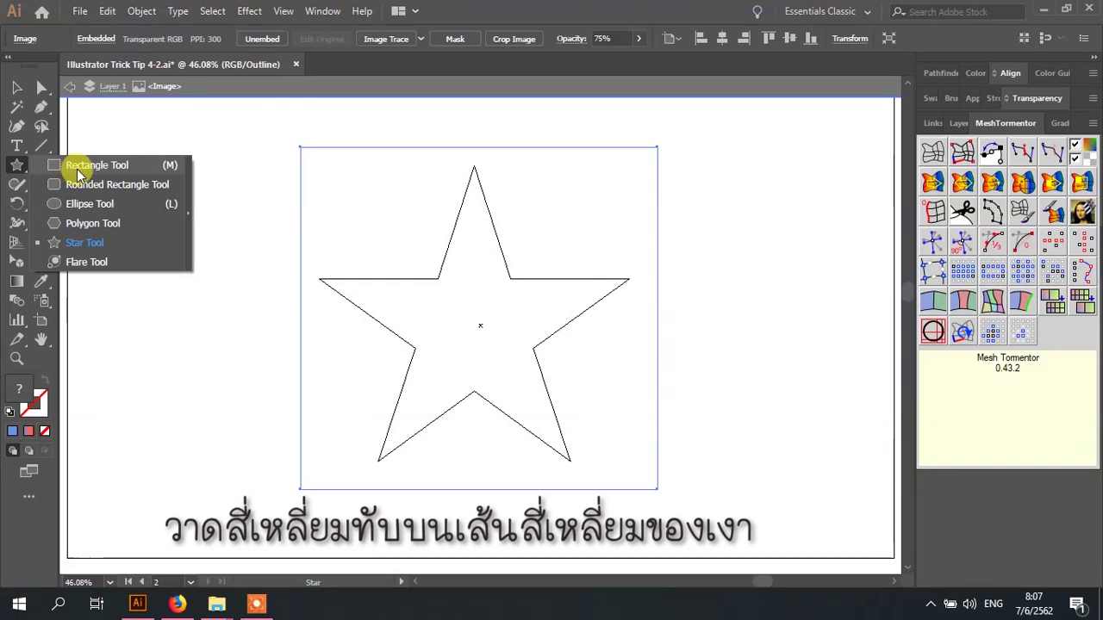
{"action": "left_click", "coordinate": [95, 165]}
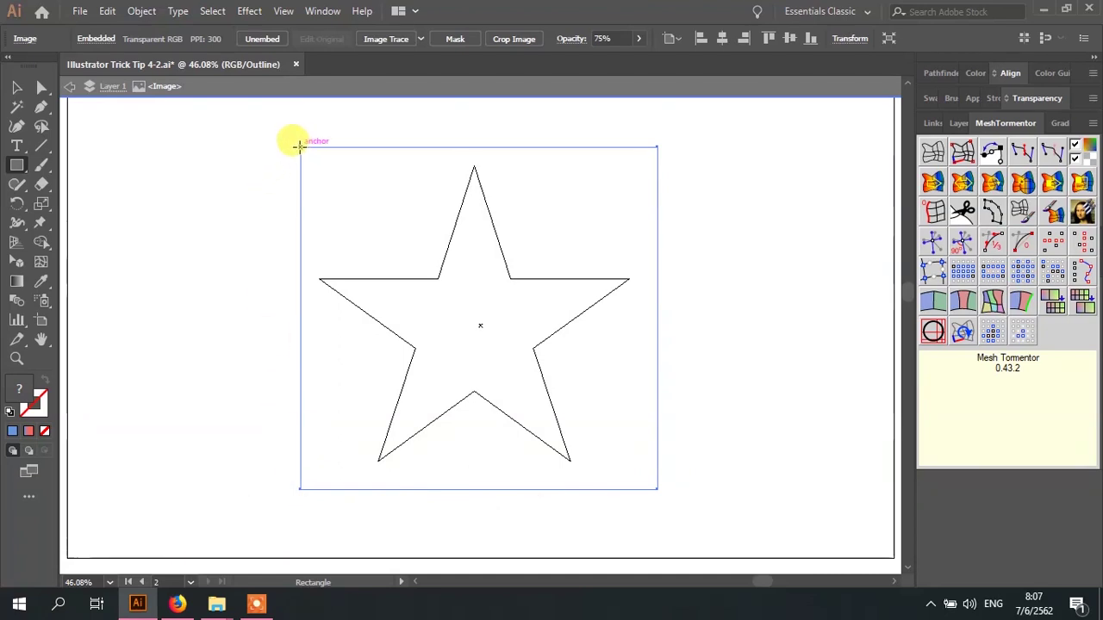
{"action": "left_click_drag", "start_coordinate": [299, 145], "coordinate": [658, 490]}
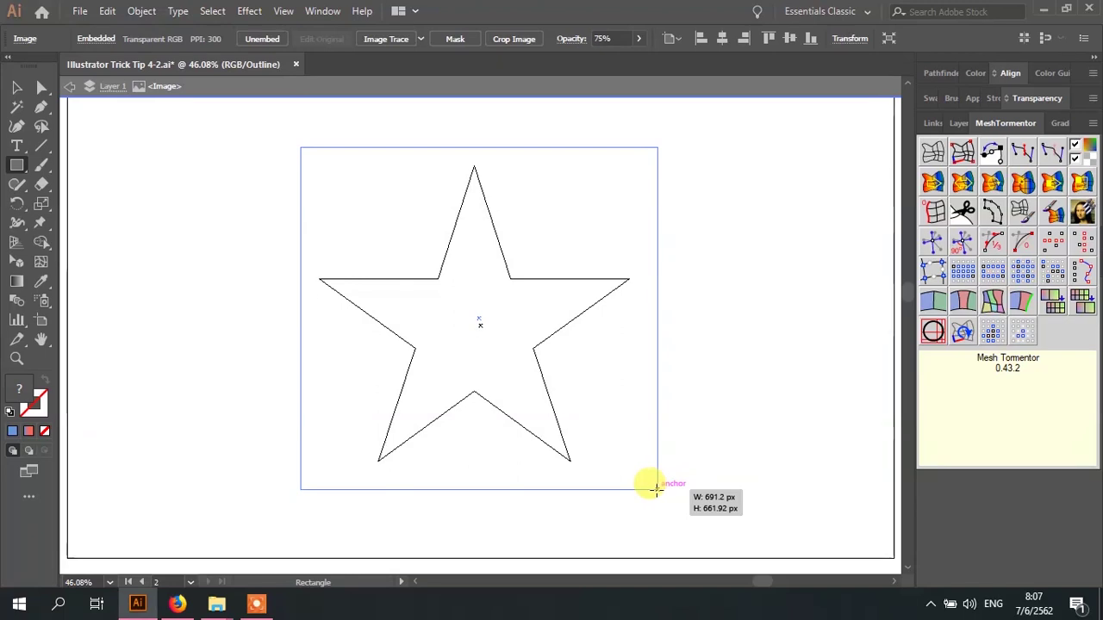
{"action": "left_click_drag", "start_coordinate": [655, 490], "coordinate": [655, 490]}
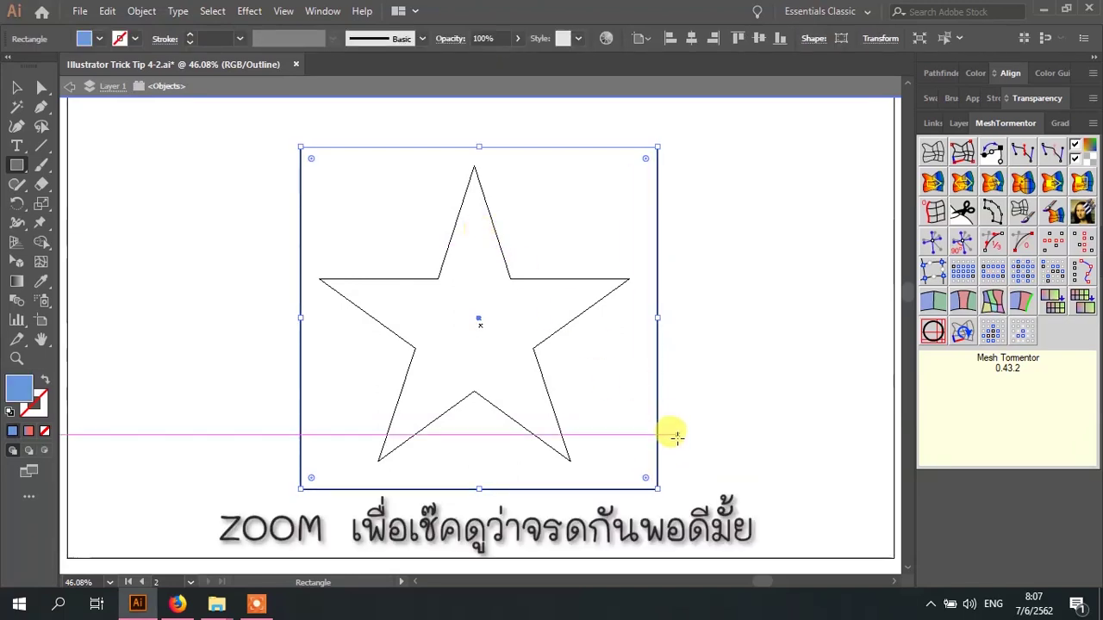
Check the rectangle's edges, return to Preview, and confirm it covers the star
{"action": "scroll", "coordinate": [668, 490], "scroll_direction": "up", "scroll_amount": 5}
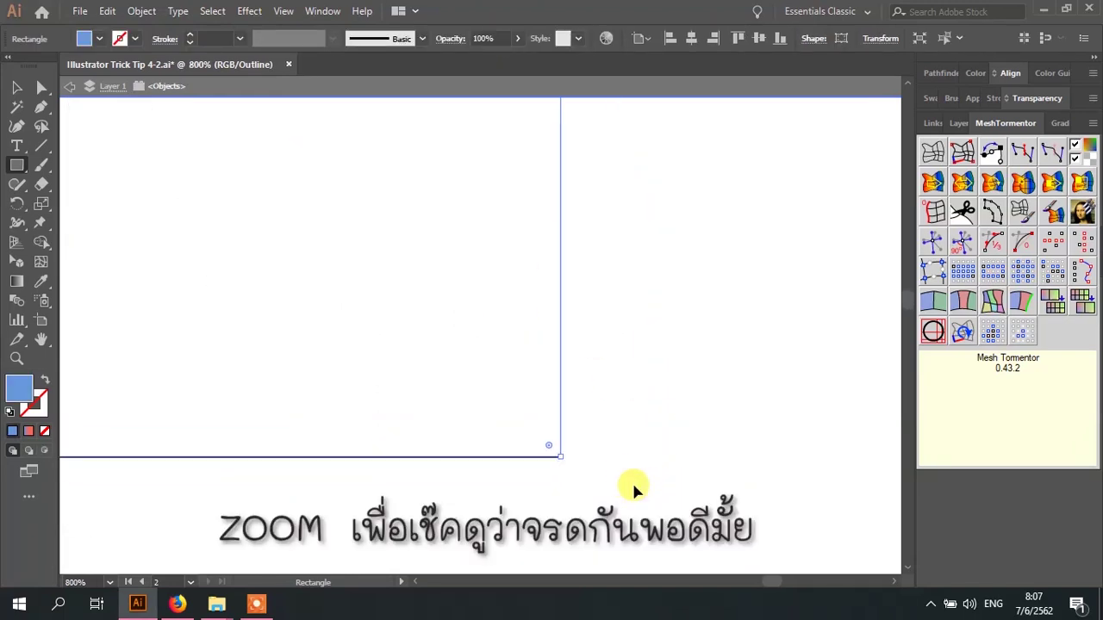
{"action": "key", "text": "ctrl+shift+a"}
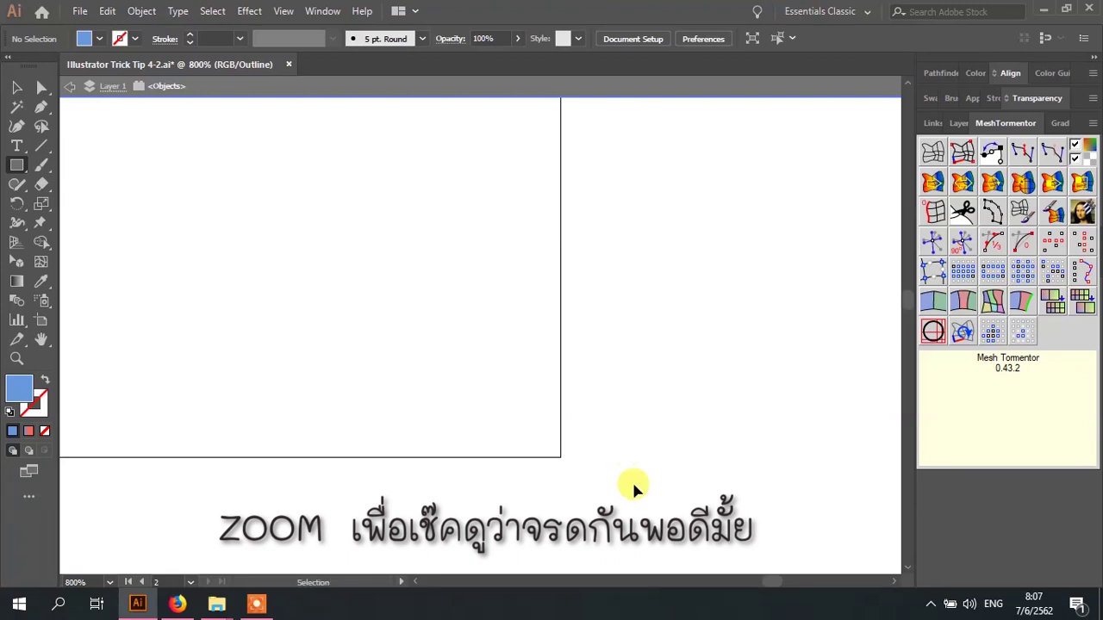
{"action": "key", "text": "ctrl+a"}
{"action": "key", "text": "ctrl+0"}
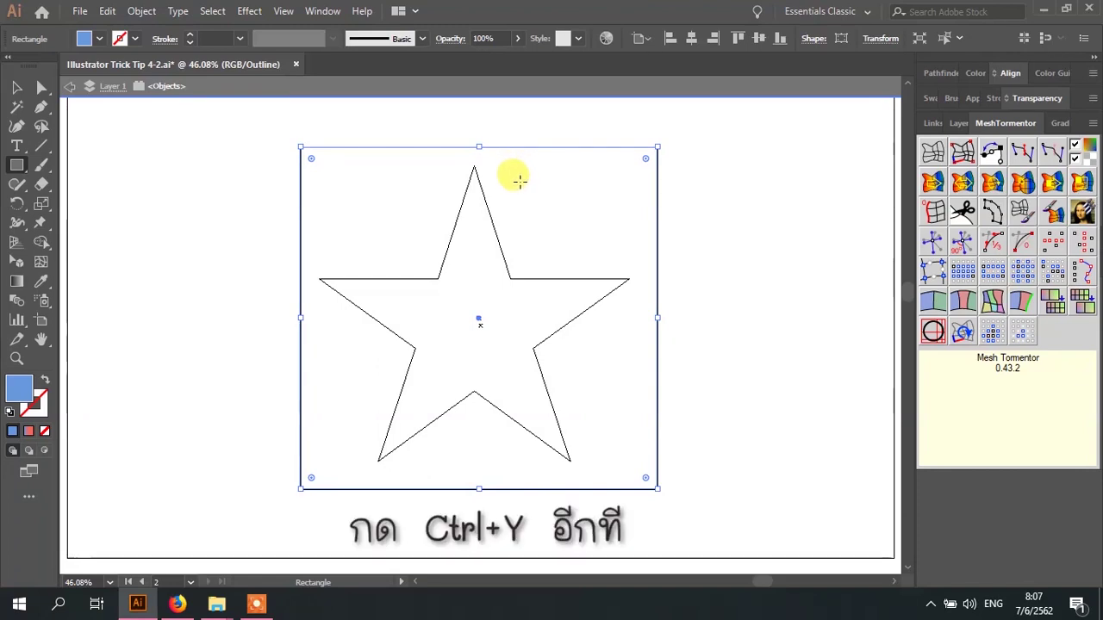
{"action": "key", "text": "ctrl+y"}
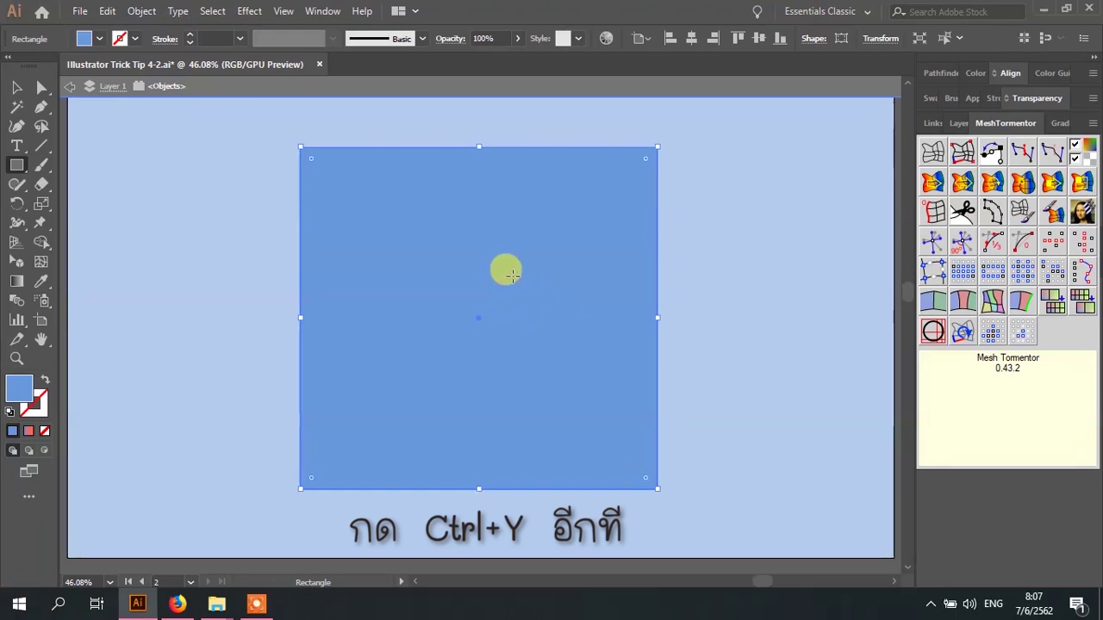
{"action": "key", "text": "v"}
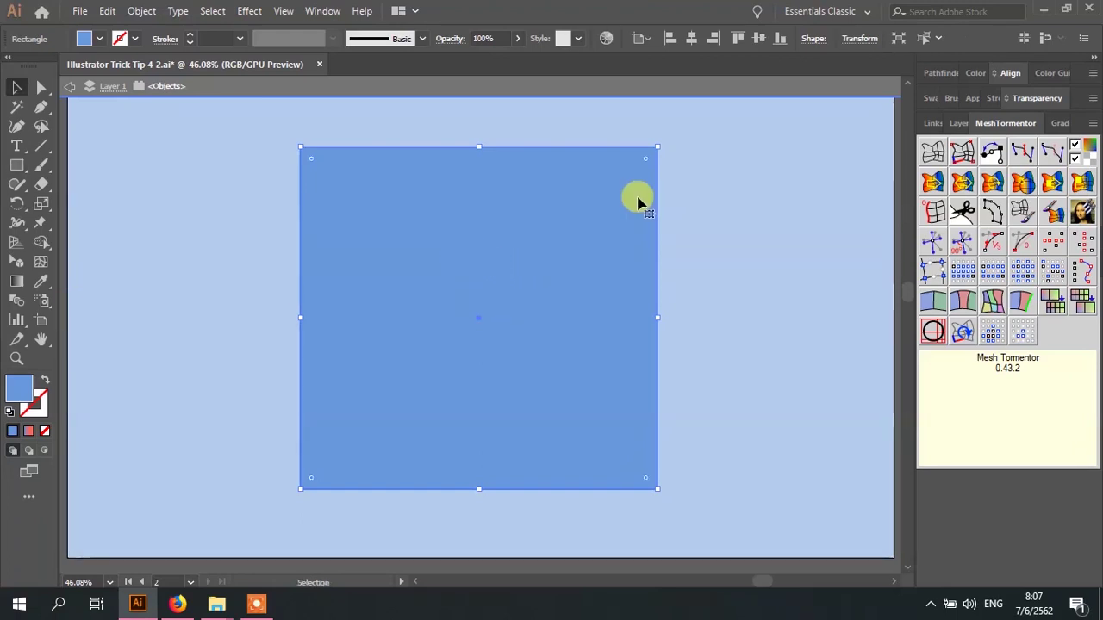
{"action": "left_click_drag", "start_coordinate": [617, 227], "coordinate": [491, 222]}
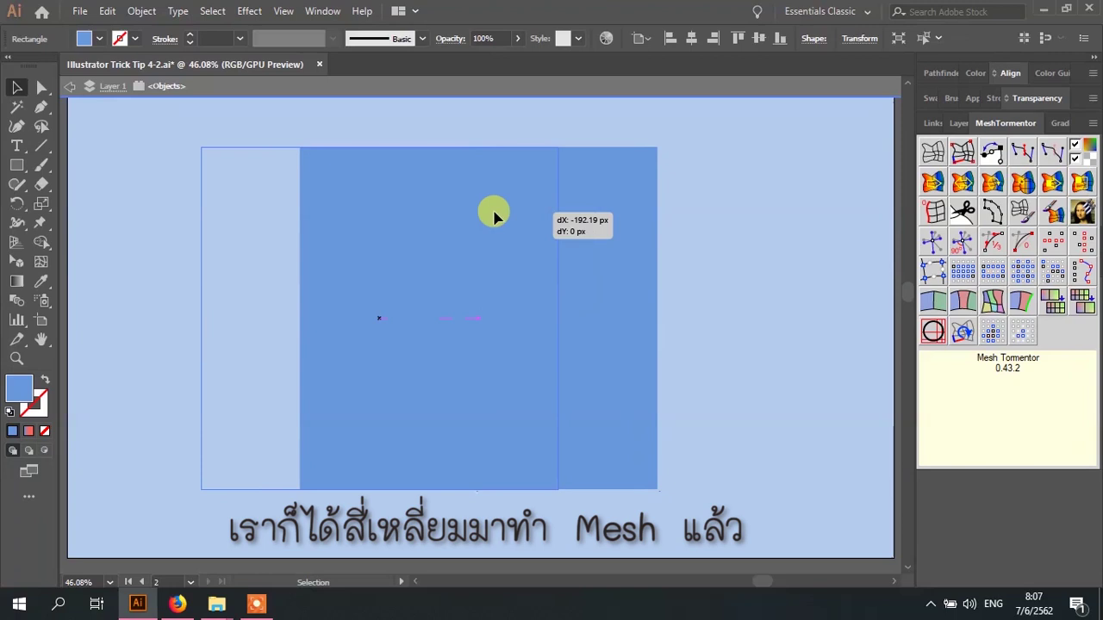
{"action": "key", "text": "ctrl+z"}
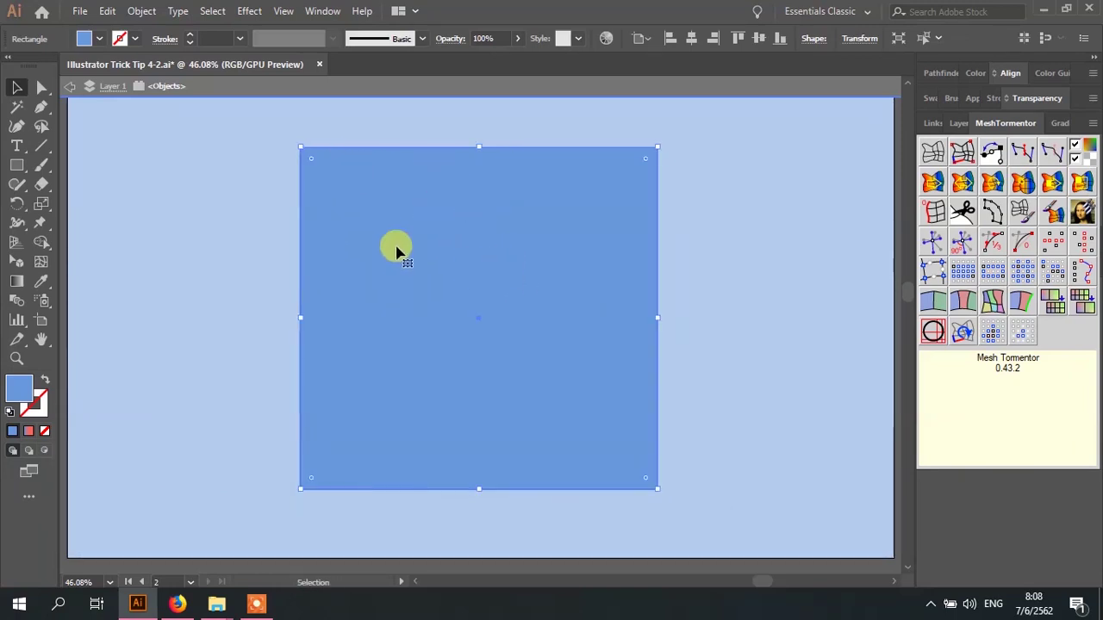
Create a Flat gradient mesh of 50 rows by 50 columns from the rectangle, then deselect
{"action": "left_click", "coordinate": [141, 11]}
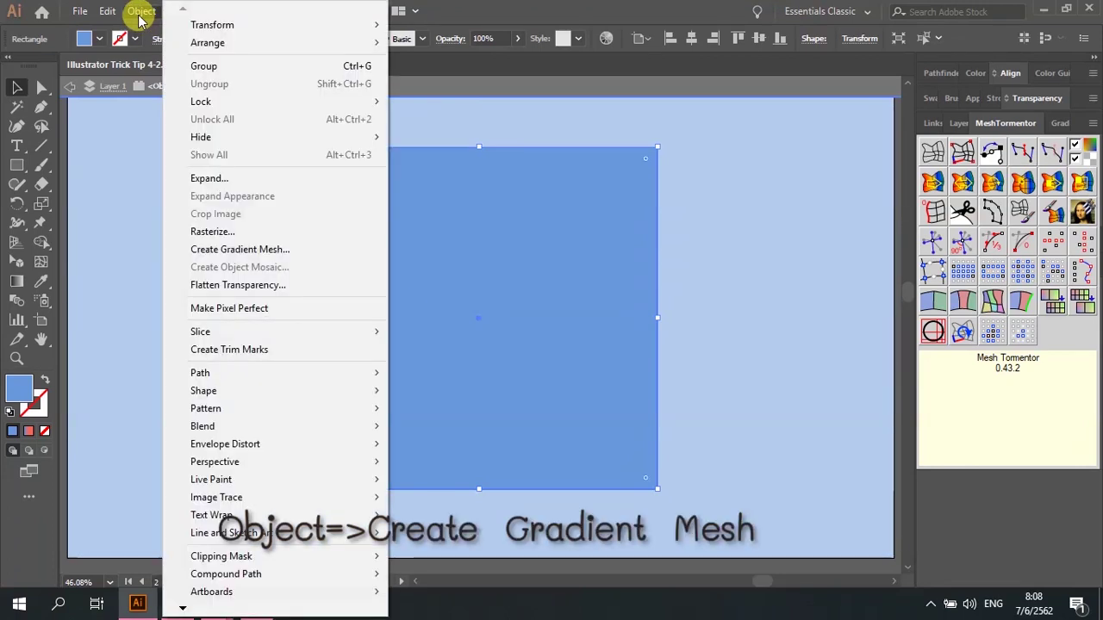
{"action": "left_click", "coordinate": [255, 250]}
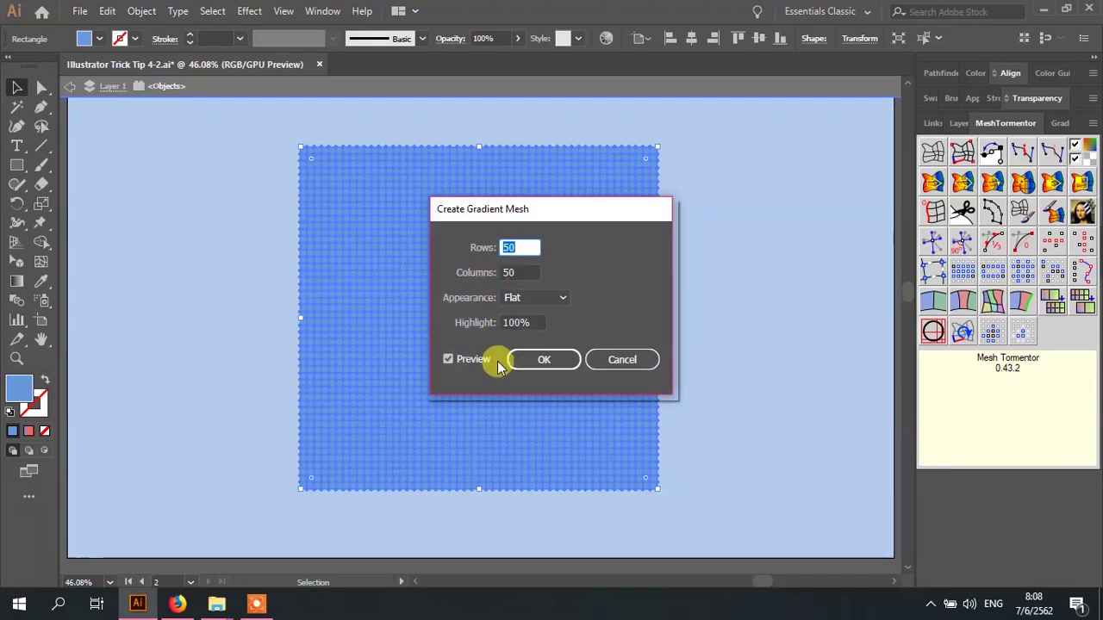
{"action": "left_click", "coordinate": [532, 360]}
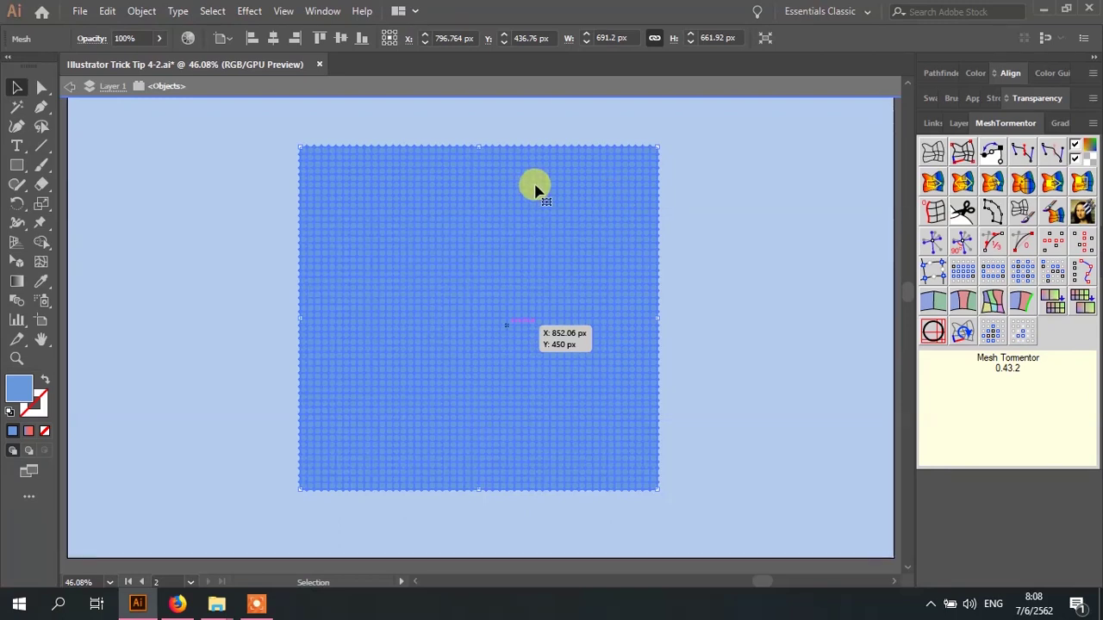
{"action": "left_click", "coordinate": [716, 282]}
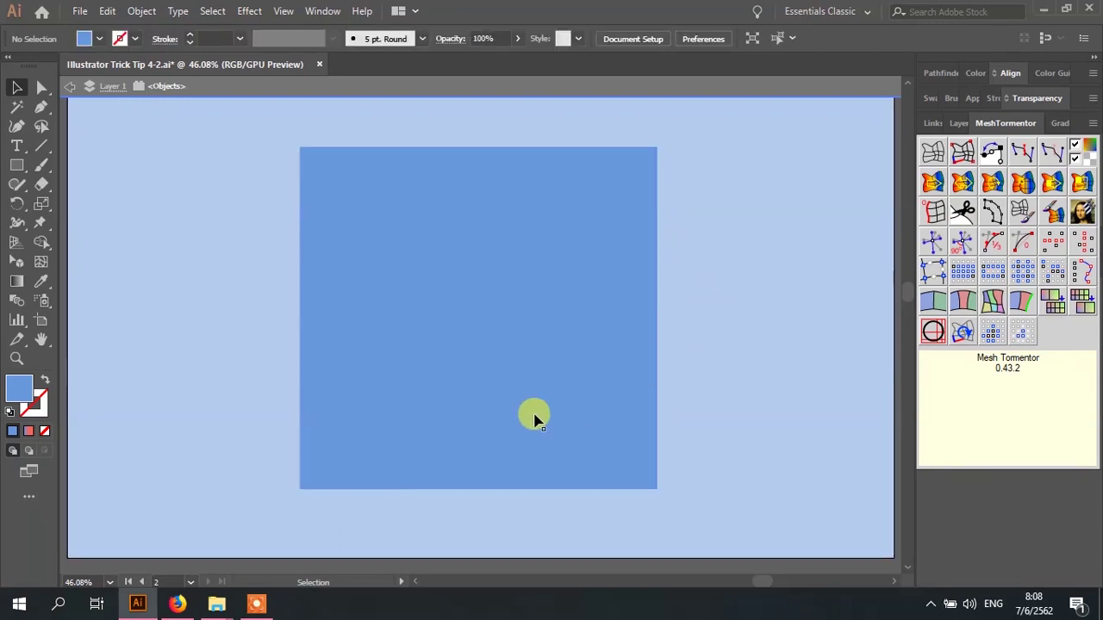
Test-move the mesh and star image apart, undo, then marquee-select both together
{"action": "left_click_drag", "start_coordinate": [220, 526], "coordinate": [731, 127]}
{"action": "left_click", "coordinate": [674, 270]}
{"action": "left_click_drag", "start_coordinate": [637, 245], "coordinate": [522, 249]}
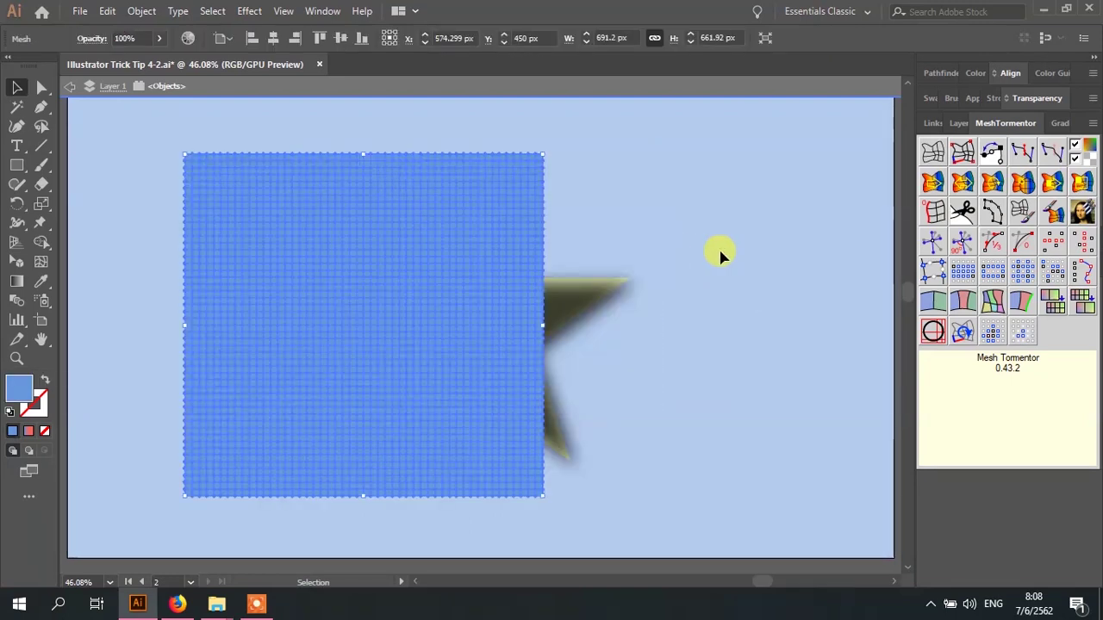
{"action": "left_click_drag", "start_coordinate": [615, 284], "coordinate": [733, 283]}
{"action": "left_click", "coordinate": [835, 258]}
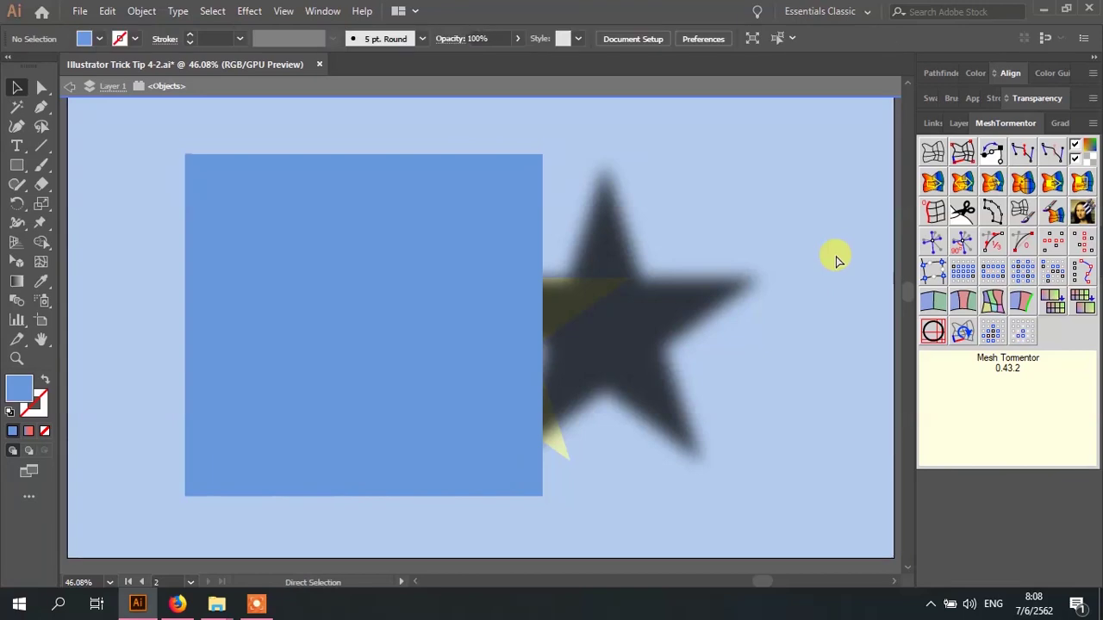
{"action": "key", "text": "ctrl+z"}
{"action": "key", "text": "ctrl+z"}
{"action": "left_click_drag", "start_coordinate": [232, 527], "coordinate": [644, 222]}
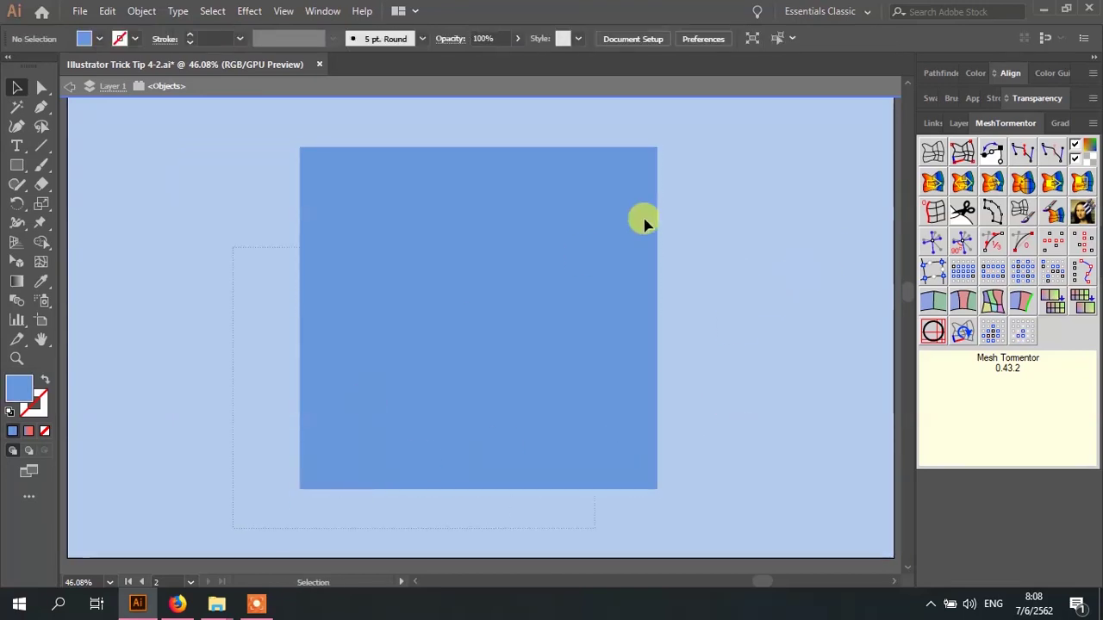
{"action": "left_click_drag", "start_coordinate": [754, 131], "coordinate": [754, 130]}
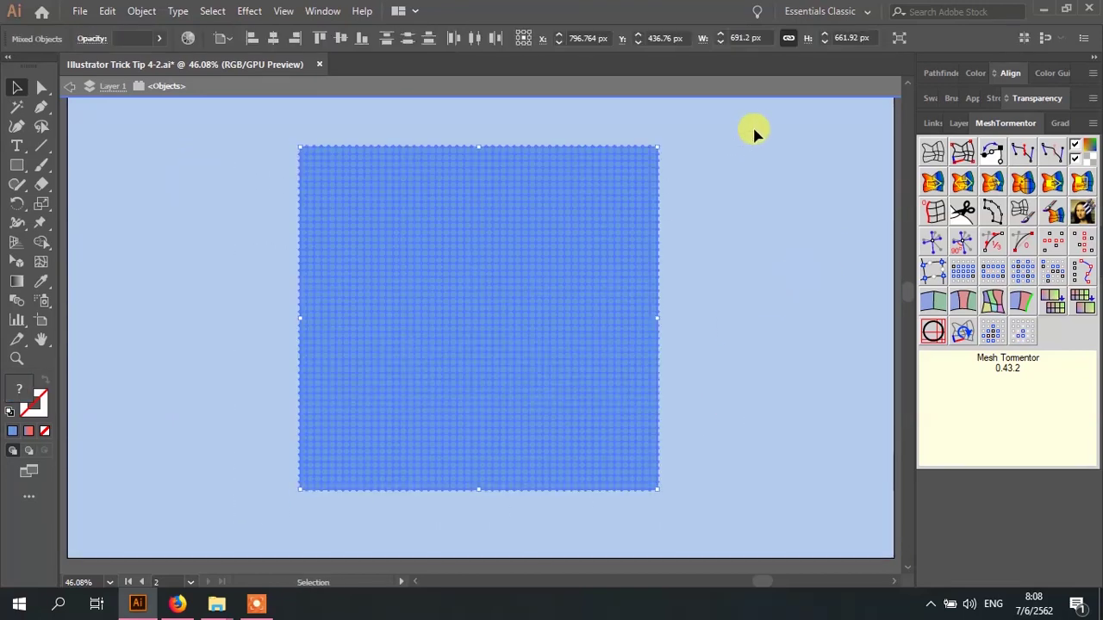
Use MeshTormentor's capture-colours-from-raster button to colour the mesh from the star image
{"action": "left_click", "coordinate": [1084, 220]}
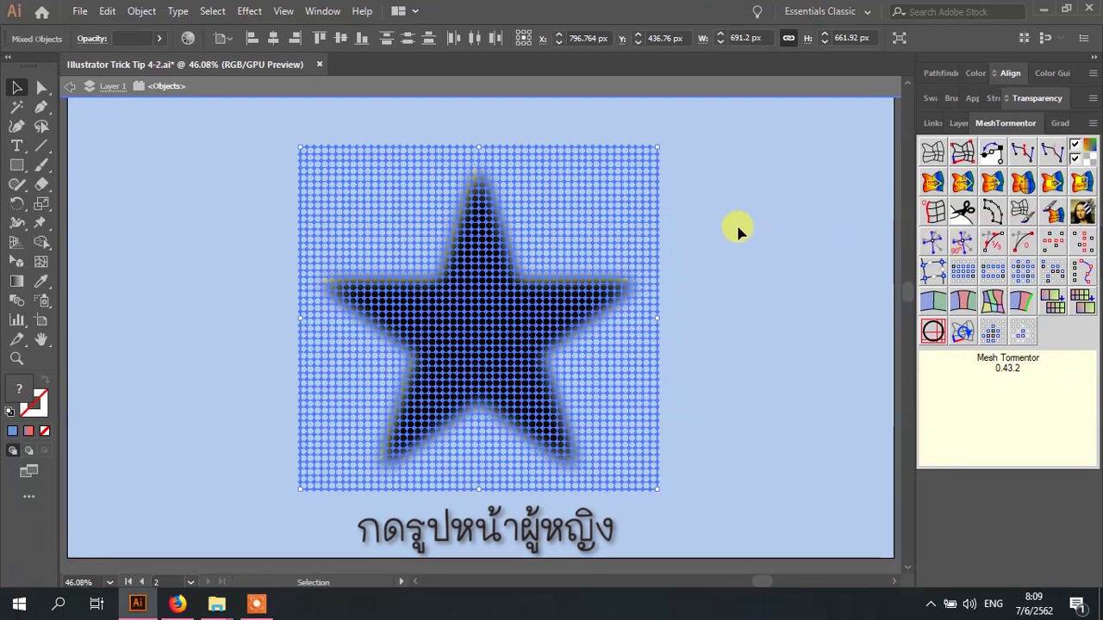
{"action": "left_click", "coordinate": [697, 315]}
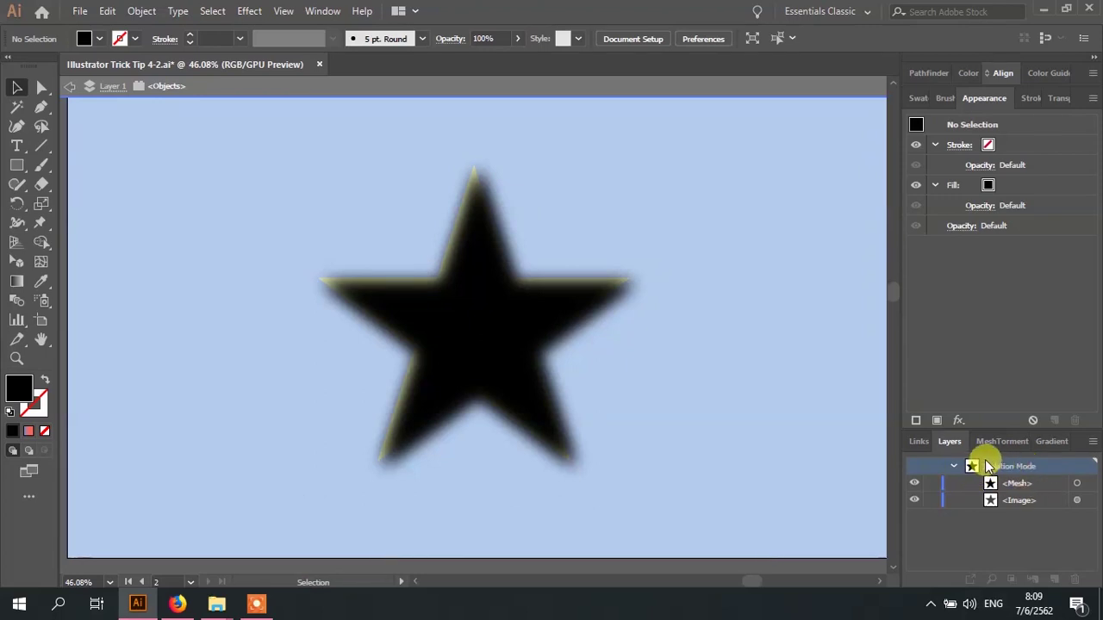
Delete the original star image from the layers and inspect the star mesh
{"action": "left_click", "coordinate": [1026, 505]}
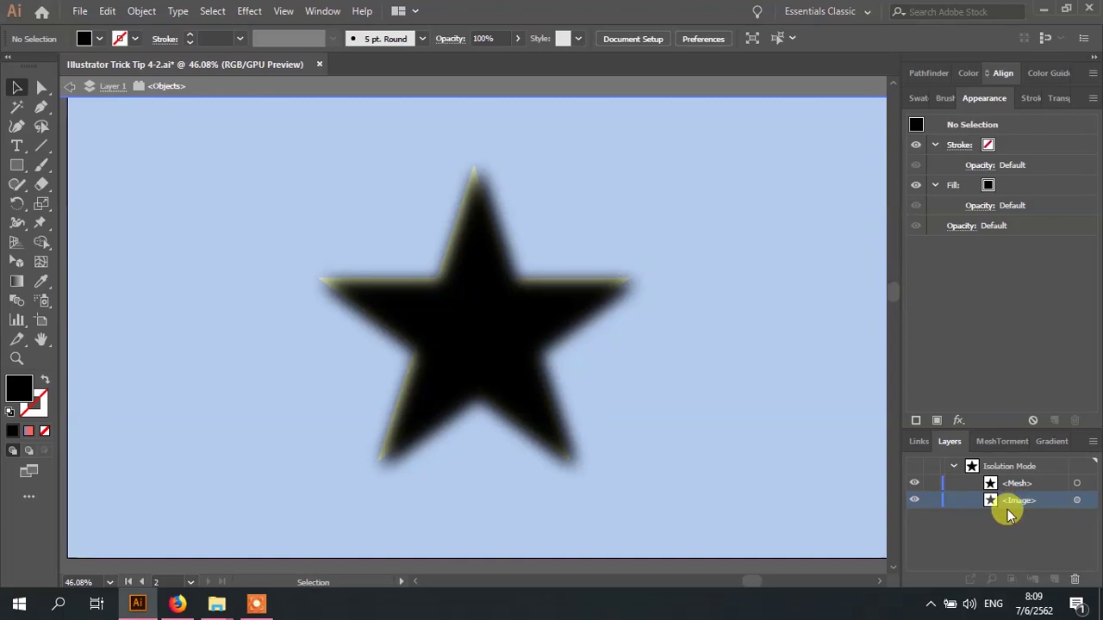
{"action": "left_click", "coordinate": [1074, 579]}
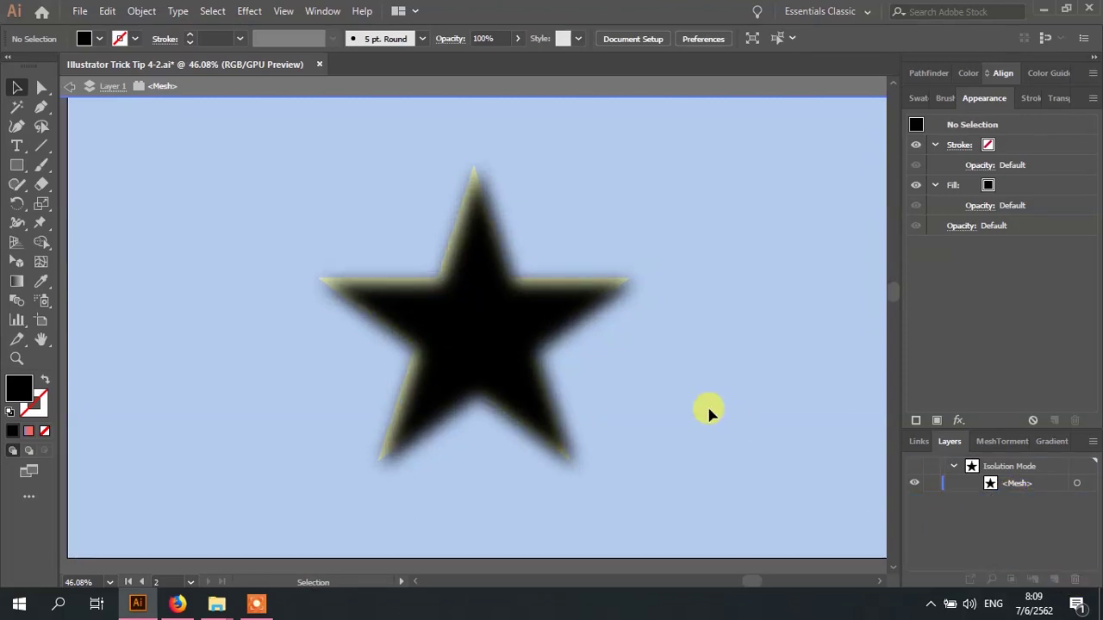
{"action": "left_click", "coordinate": [574, 301]}
{"action": "left_click", "coordinate": [629, 345]}
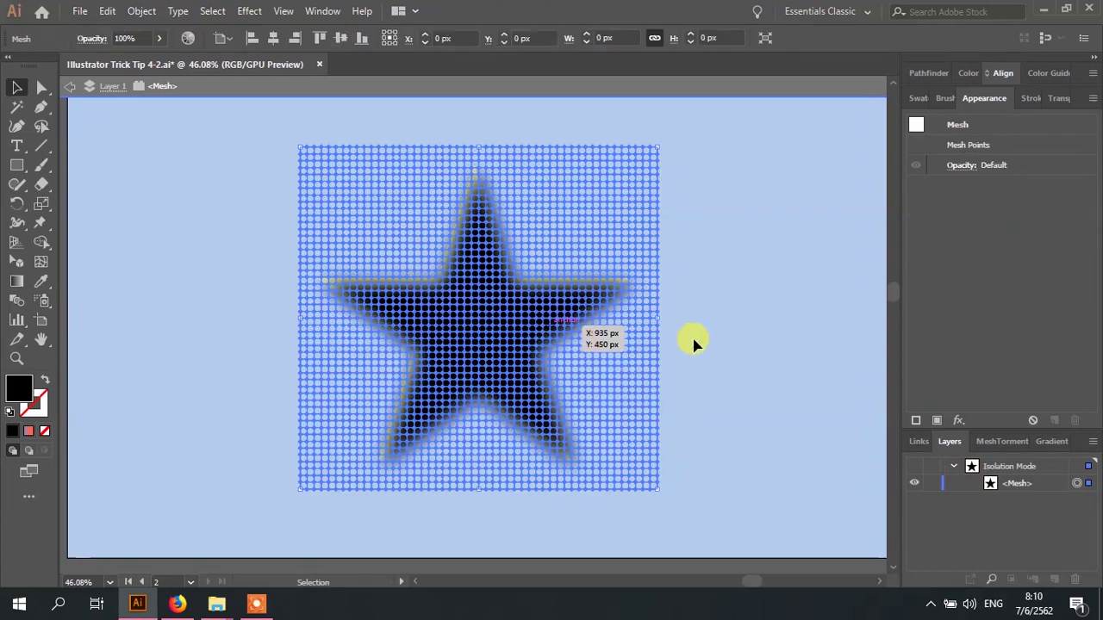
{"action": "left_click", "coordinate": [682, 319]}
Exit isolation mode and select the star mesh, blue background rectangle and star group
{"action": "right_click", "coordinate": [712, 178]}
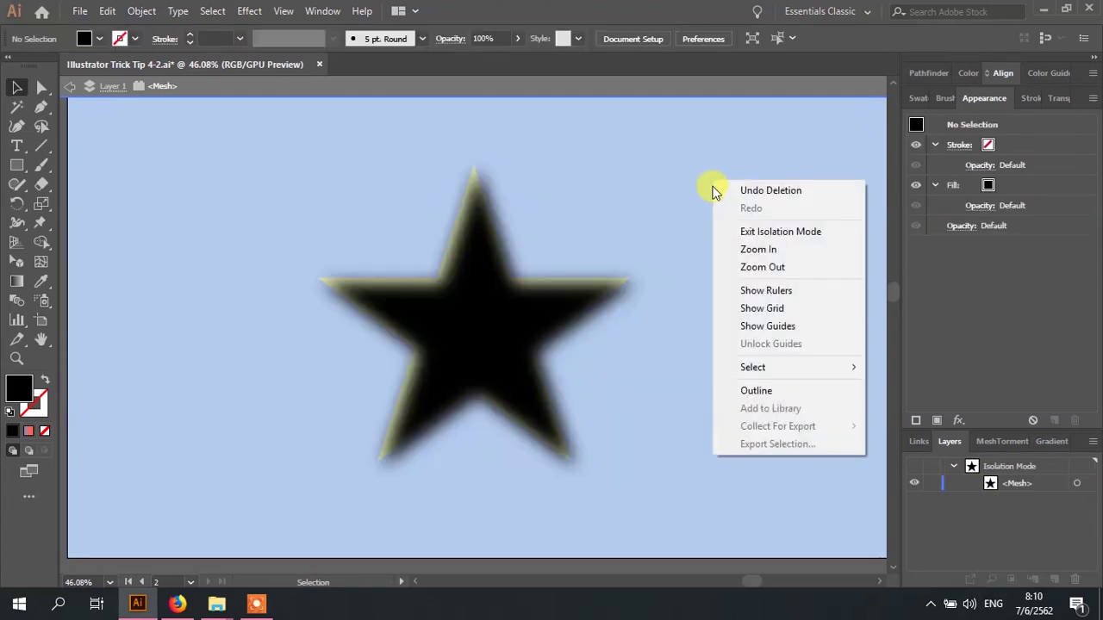
{"action": "left_click", "coordinate": [752, 233]}
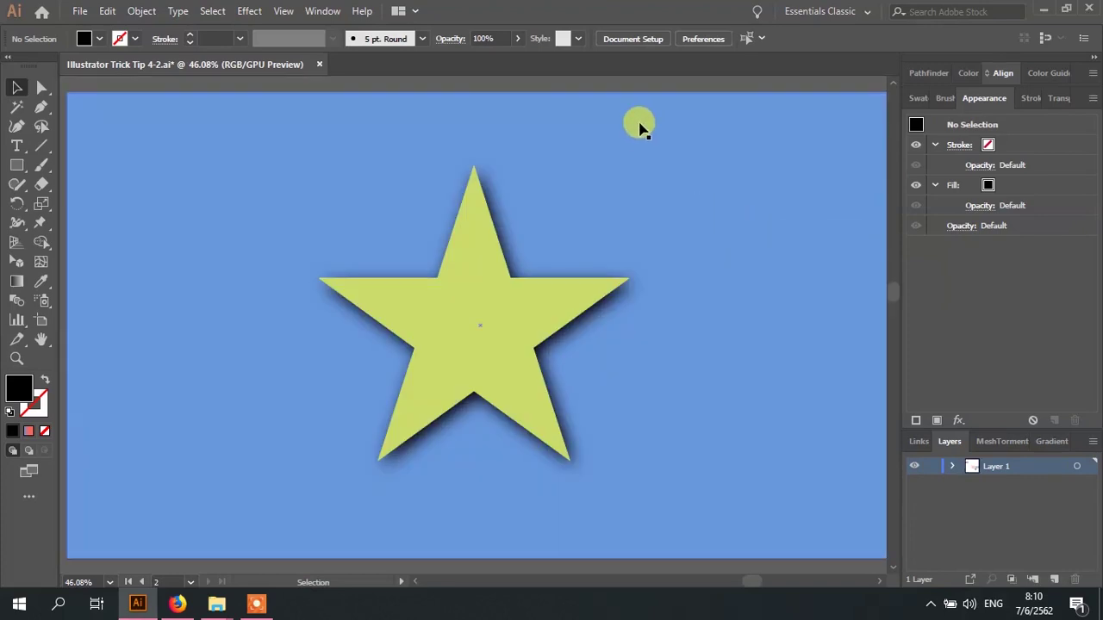
{"action": "left_click", "coordinate": [591, 259]}
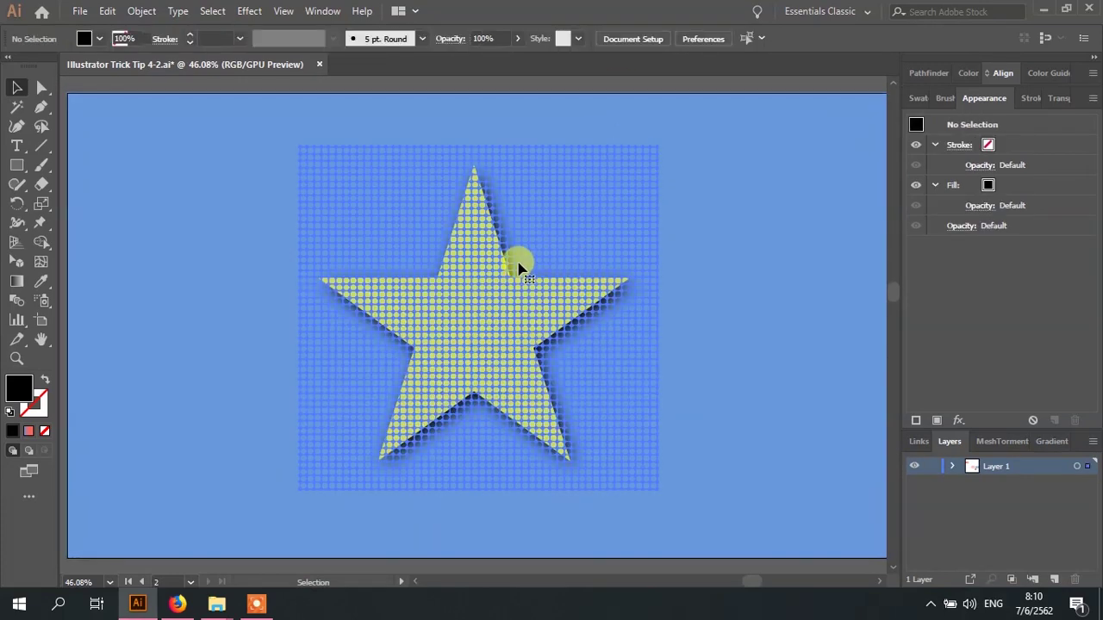
{"action": "left_click", "coordinate": [266, 287]}
{"action": "left_click", "coordinate": [480, 322]}
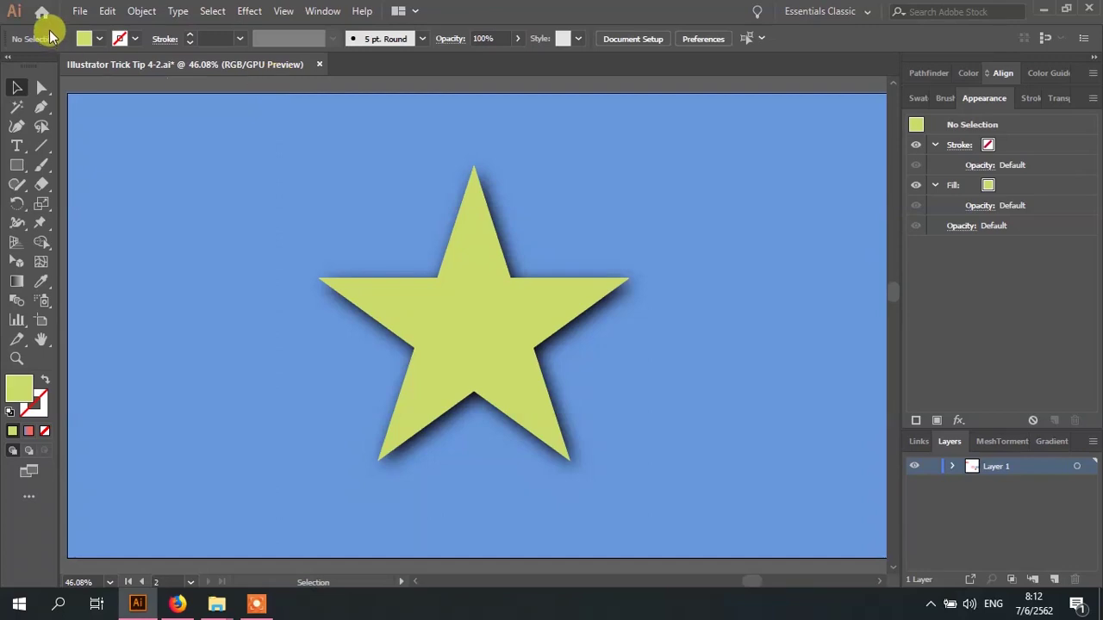
Save only artboard 2 as an Illustrator EPS named 'Illustrator Trick Tip 4-2'
{"action": "left_click", "coordinate": [76, 12]}
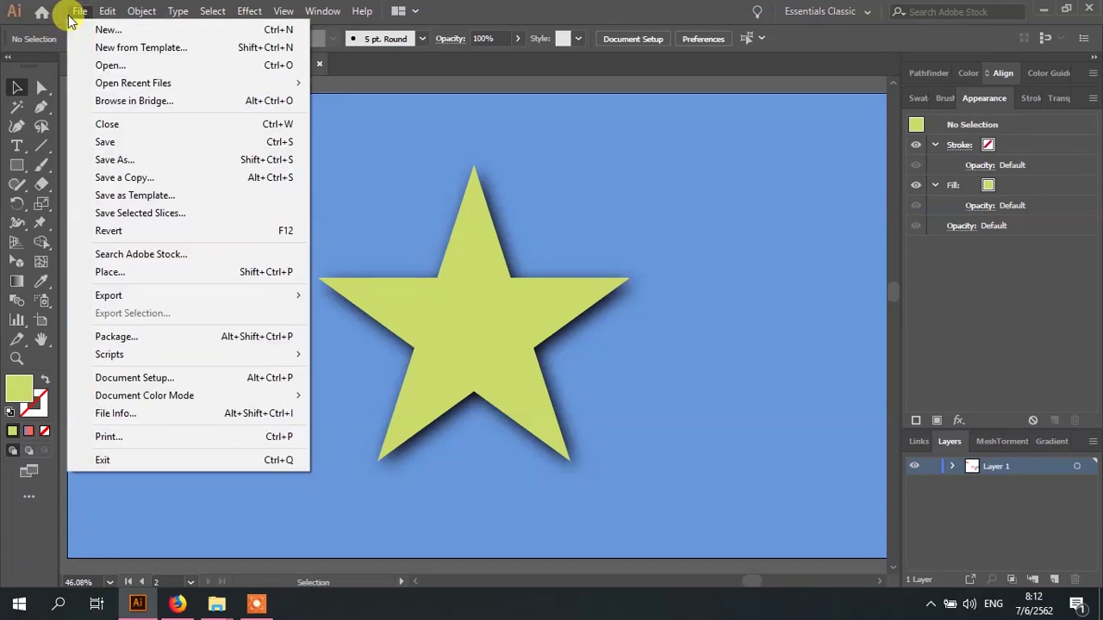
{"action": "left_click", "coordinate": [130, 158]}
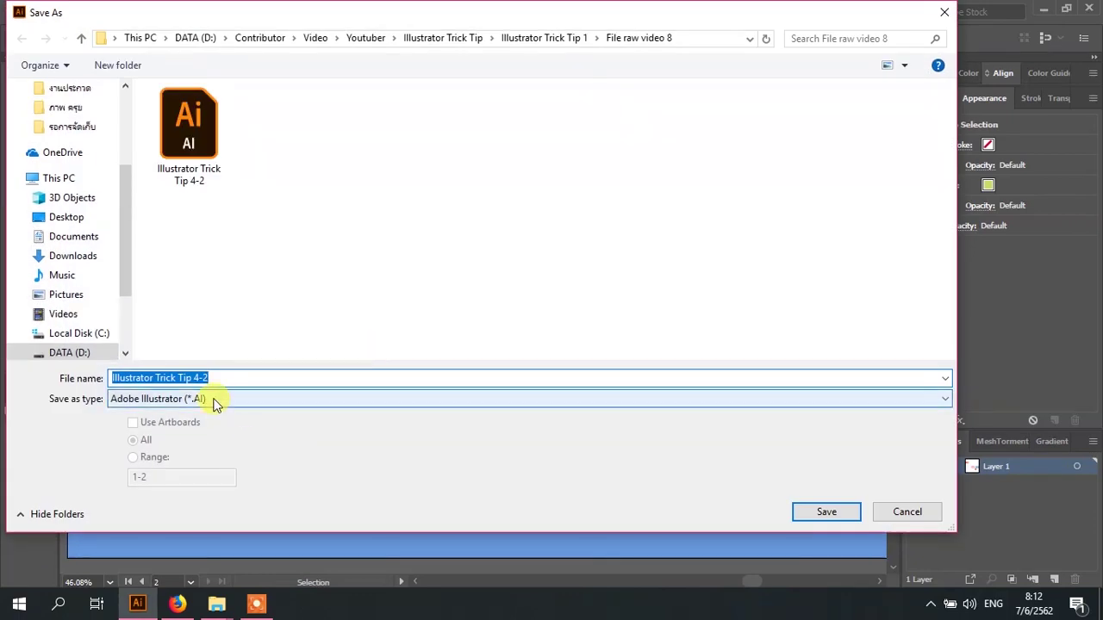
{"action": "left_click", "coordinate": [214, 400]}
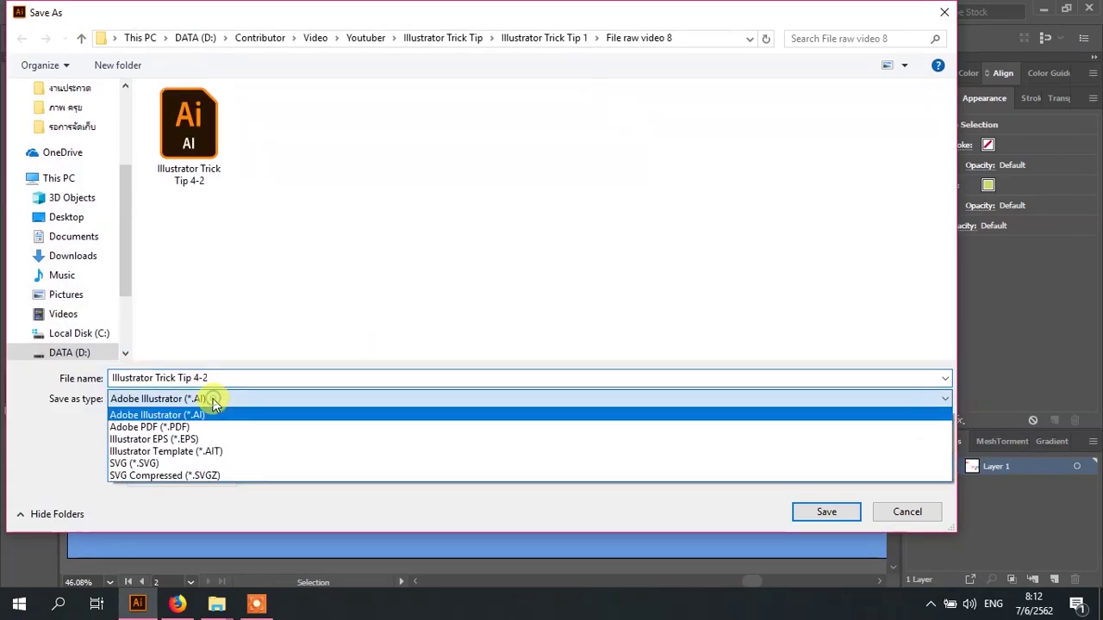
{"action": "left_click", "coordinate": [181, 441]}
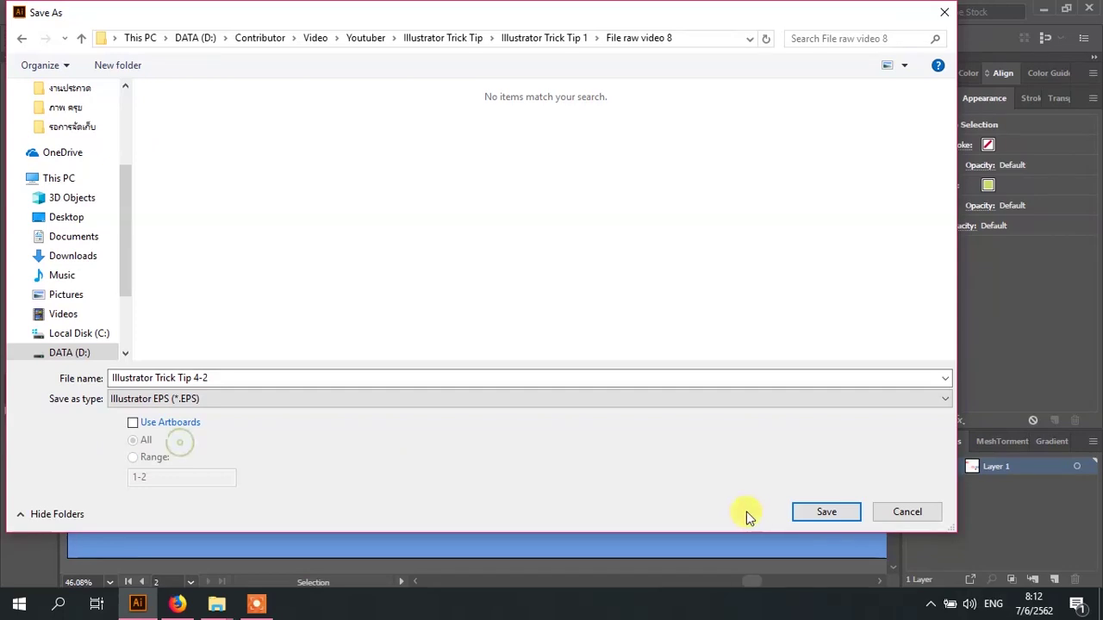
{"action": "left_click", "coordinate": [168, 426]}
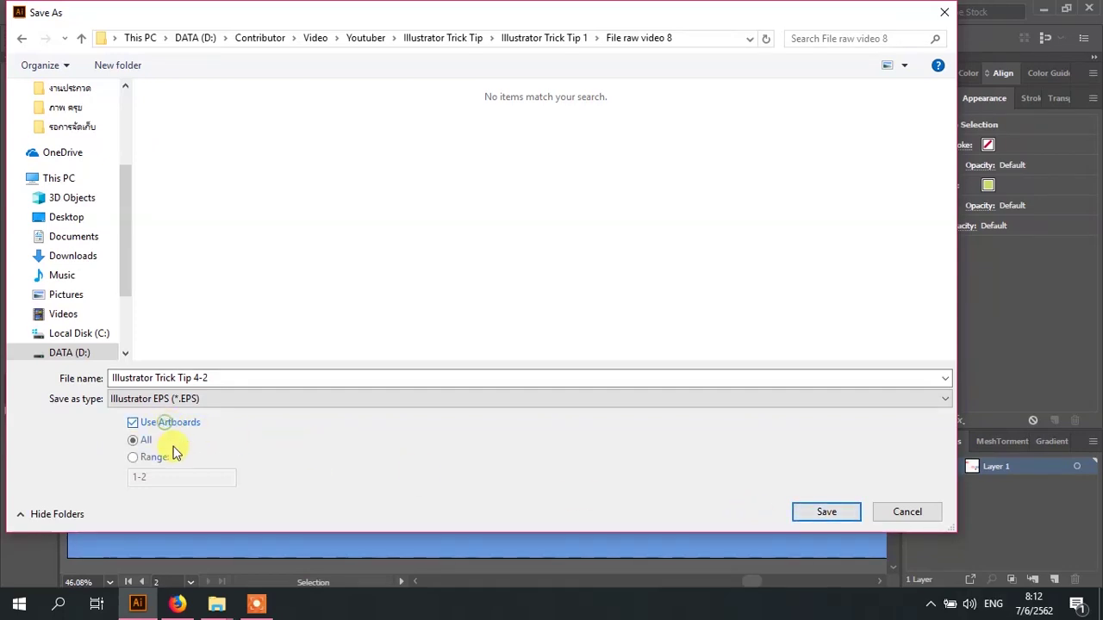
{"action": "left_click", "coordinate": [148, 458]}
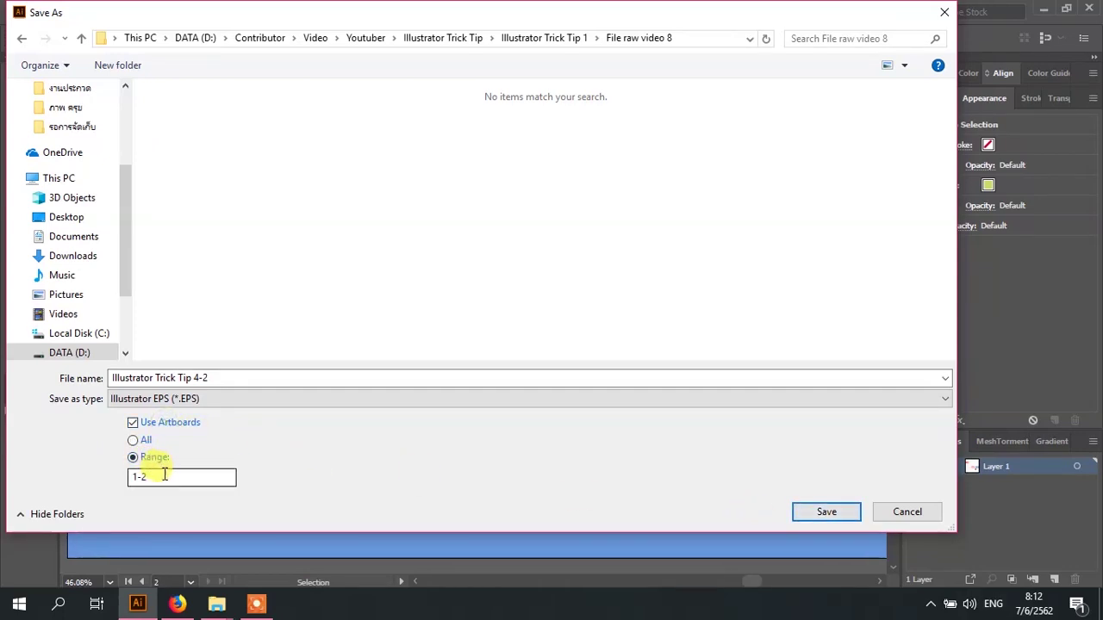
{"action": "type", "text": "2"}
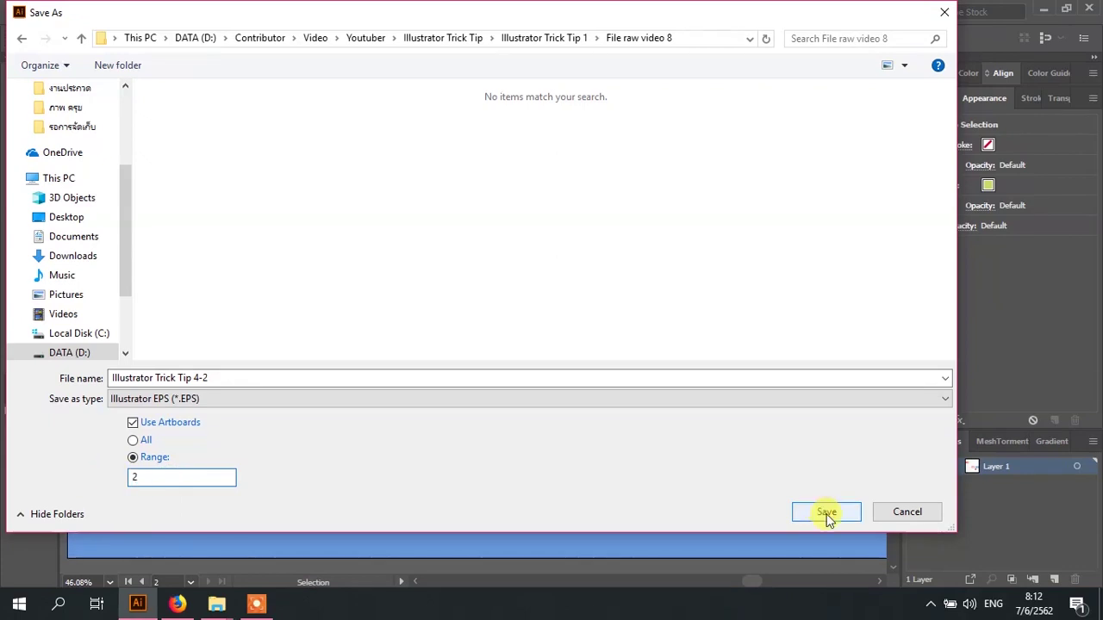
{"action": "left_click", "coordinate": [810, 513]}
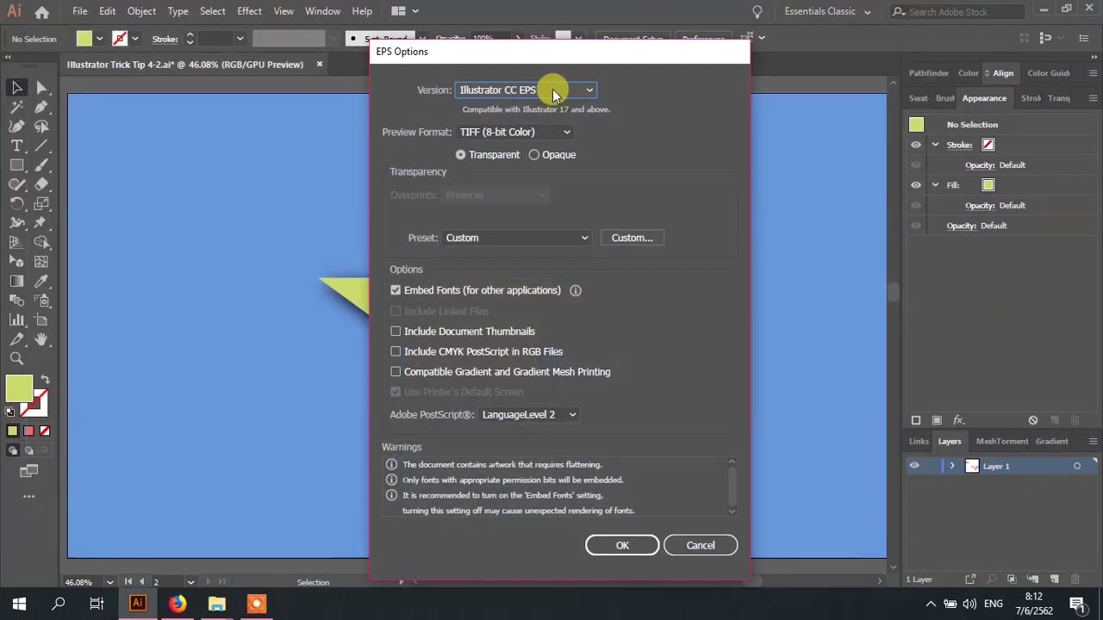
Set the EPS version to Illustrator 10 EPS with a Custom transparency flattener
{"action": "left_click", "coordinate": [552, 89]}
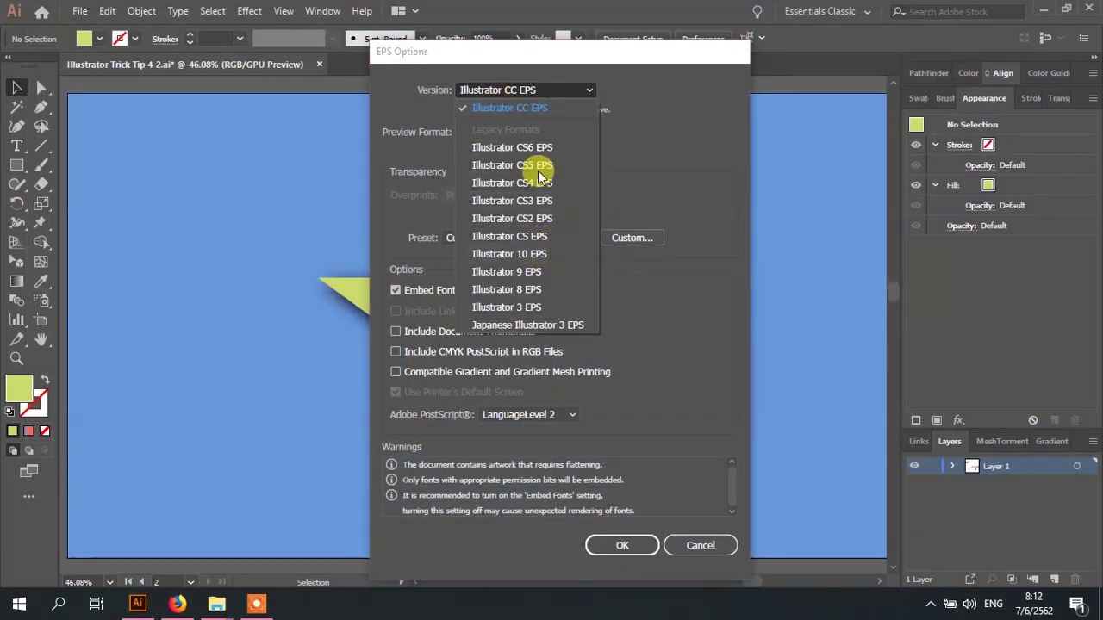
{"action": "left_click", "coordinate": [534, 253]}
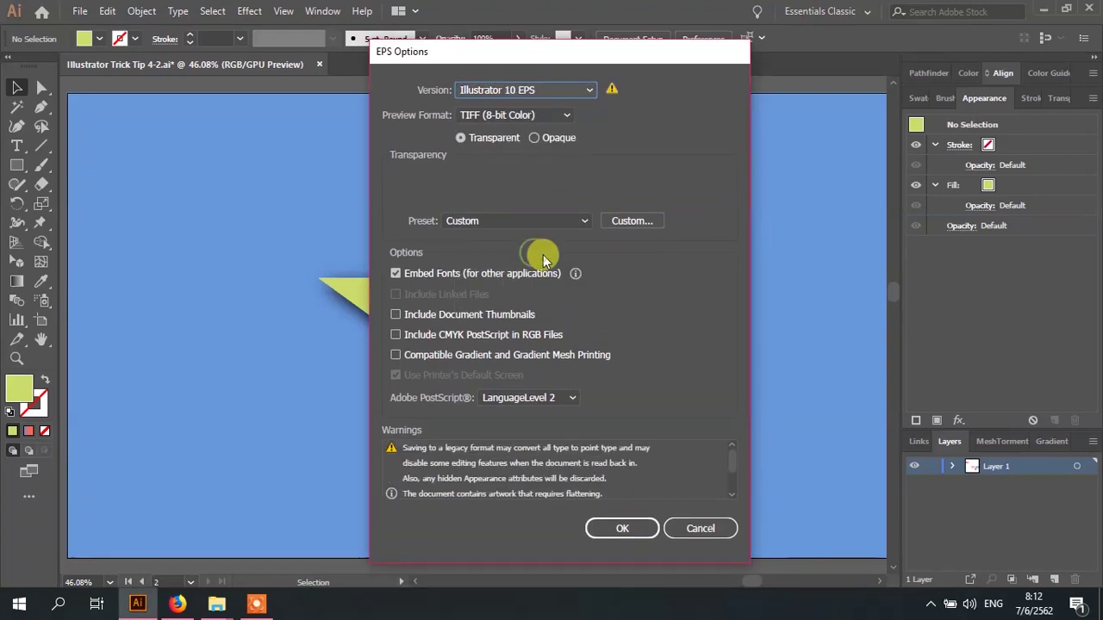
{"action": "left_click", "coordinate": [622, 223]}
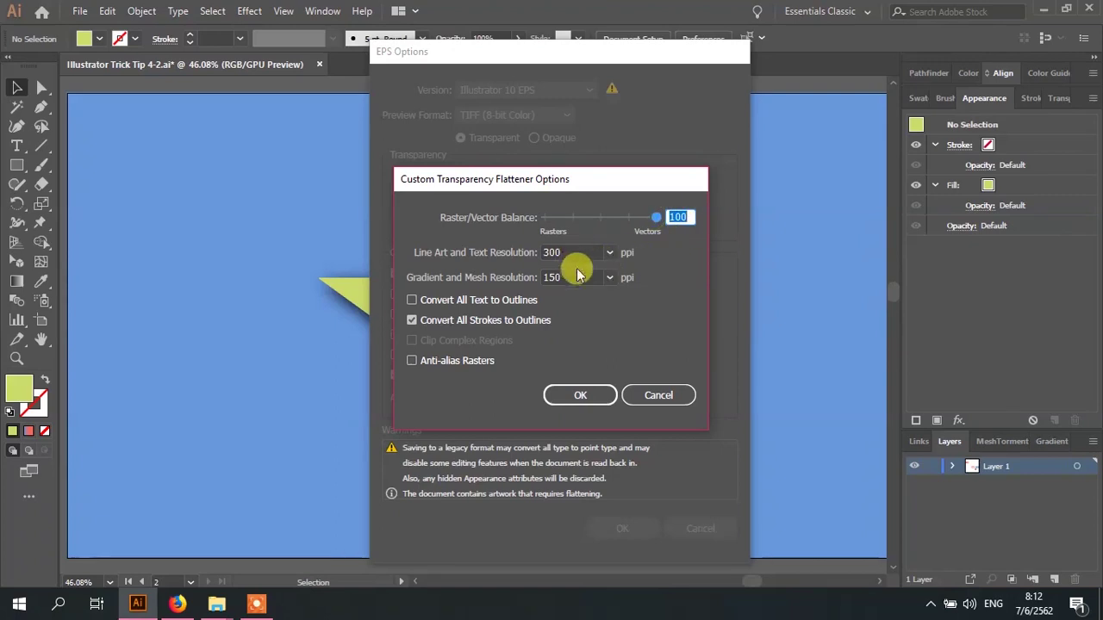
{"action": "left_click", "coordinate": [579, 396]}
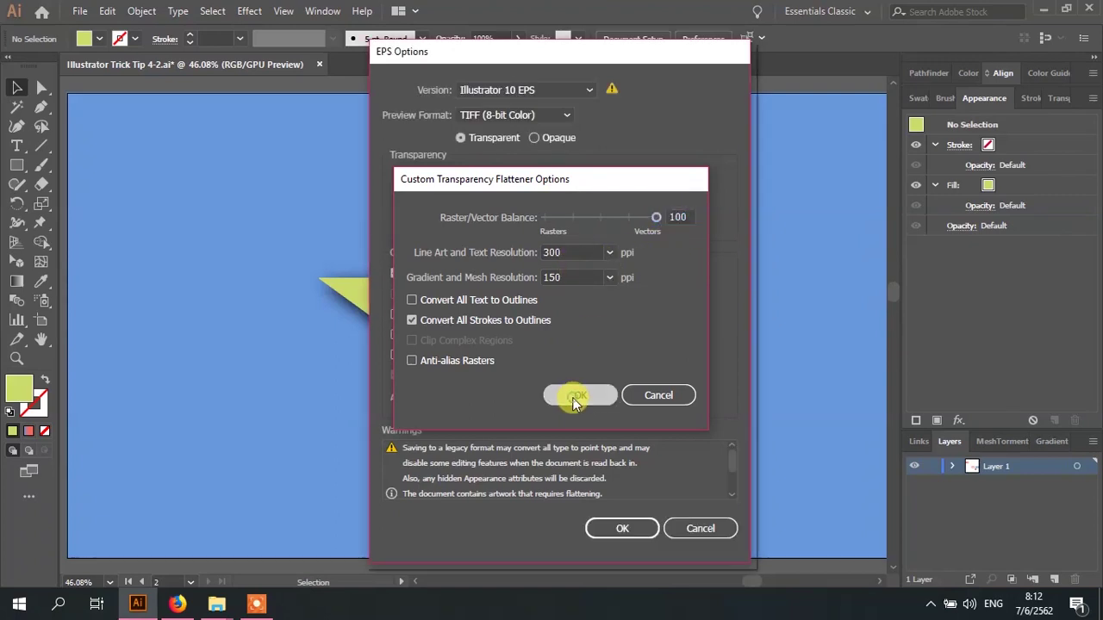
{"action": "left_click", "coordinate": [588, 530]}
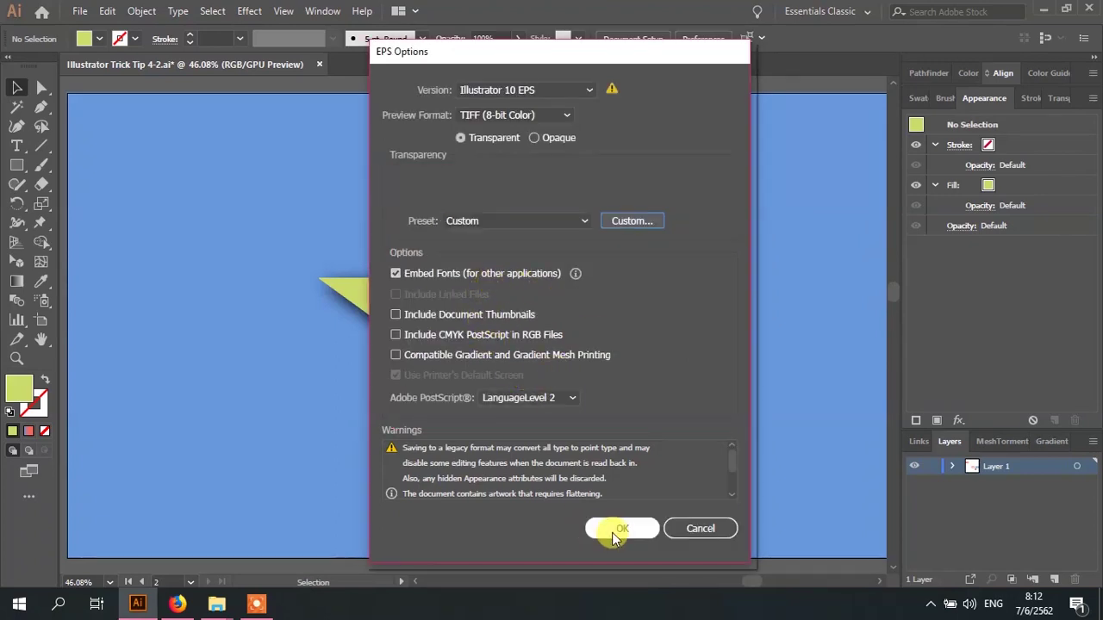
{"action": "left_click", "coordinate": [611, 532]}
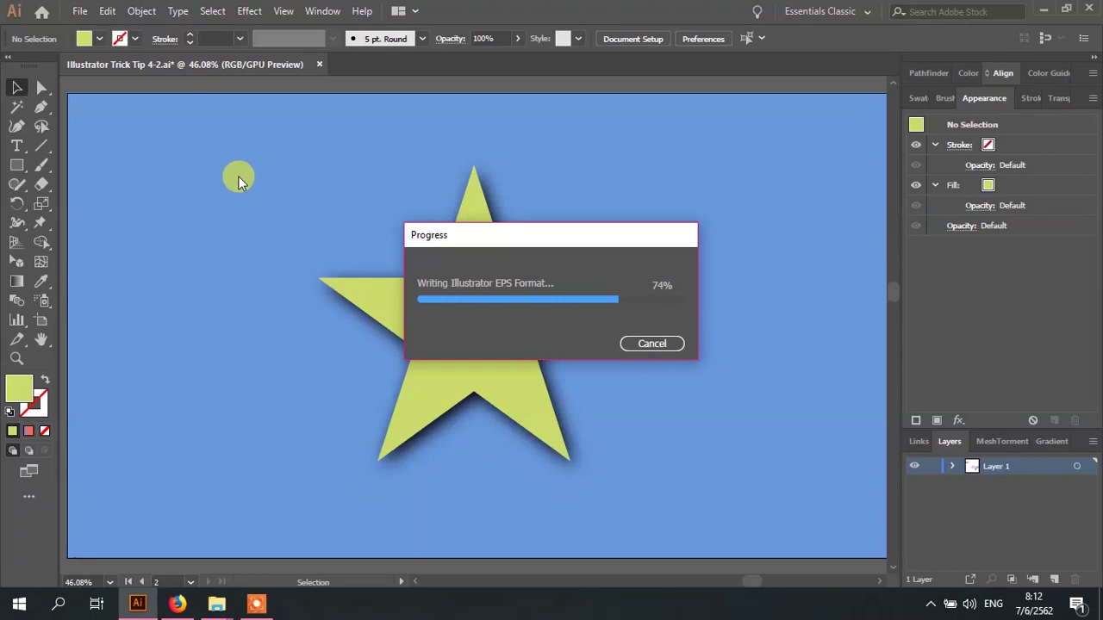
Open the 'Illustrator Trick Tip 4-2-02' EPS file
{"action": "left_click", "coordinate": [80, 11]}
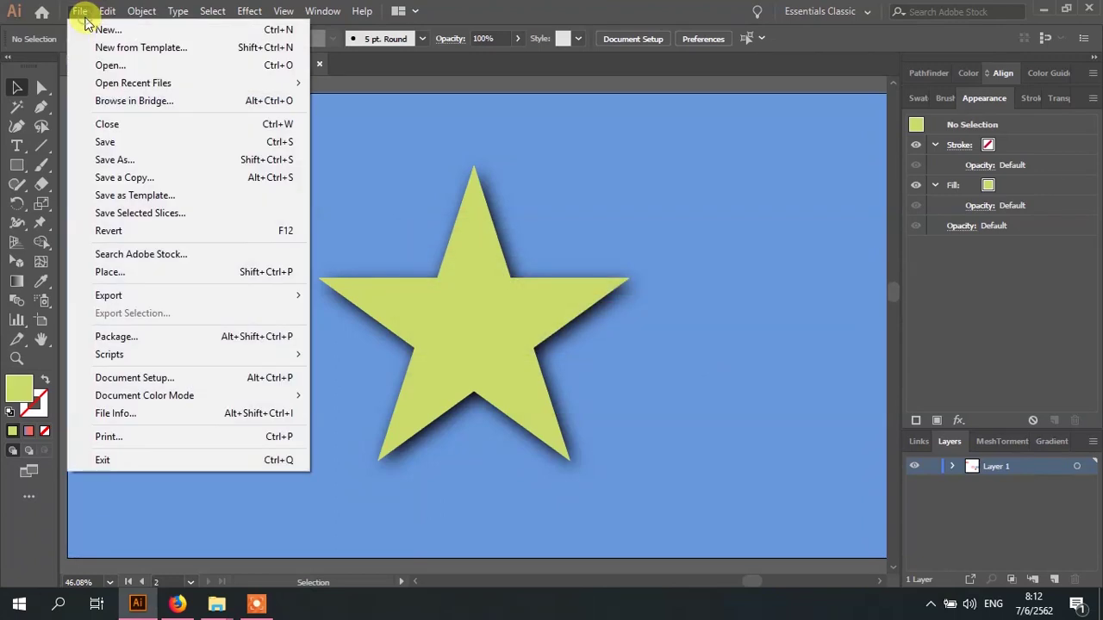
{"action": "left_click", "coordinate": [137, 65]}
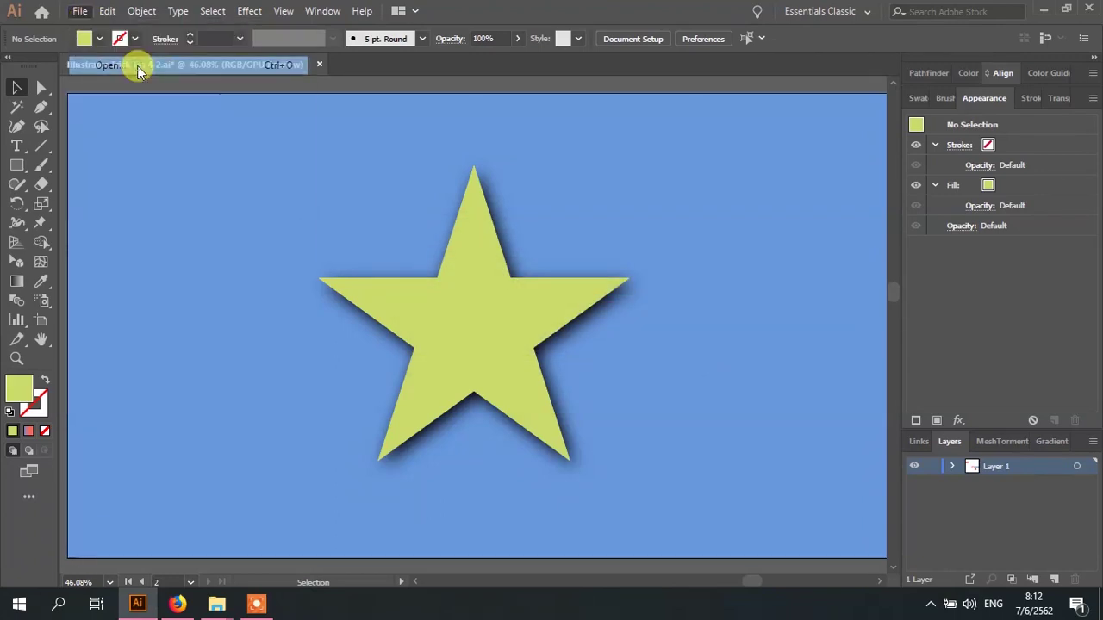
{"action": "scroll", "coordinate": [515, 351], "scroll_direction": "down", "scroll_amount": 1}
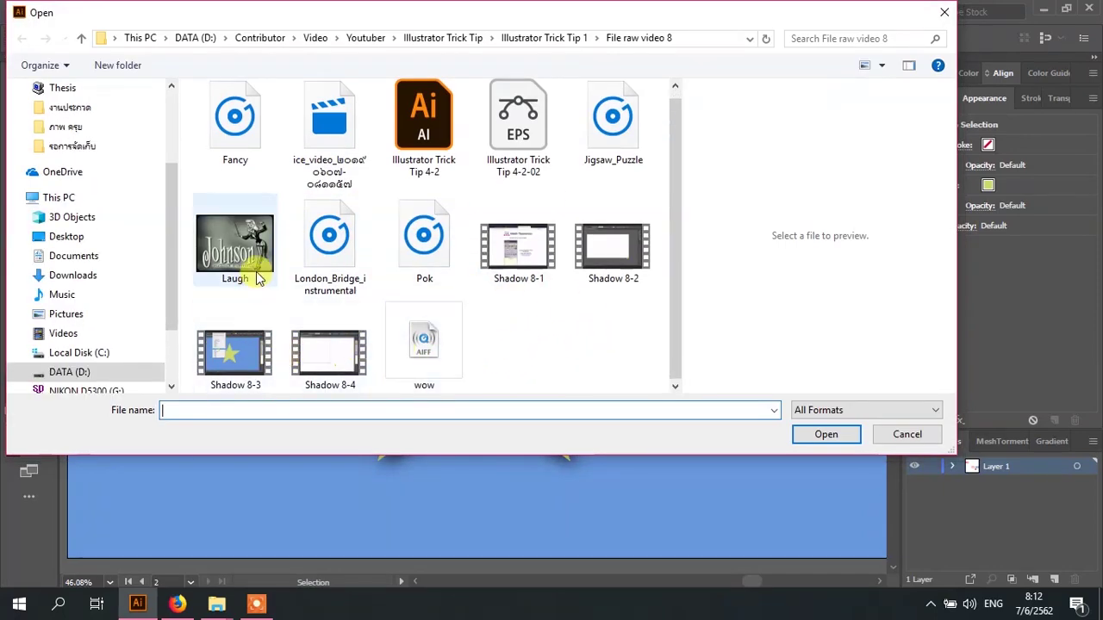
{"action": "scroll", "coordinate": [326, 251], "scroll_direction": "up", "scroll_amount": 1}
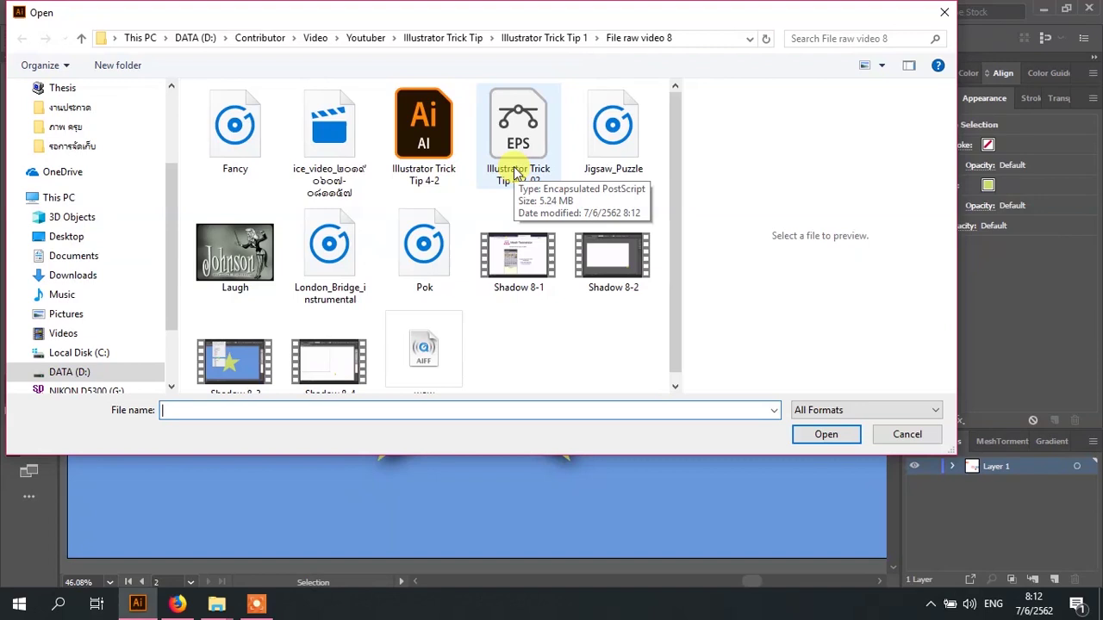
{"action": "double_click", "coordinate": [516, 172]}
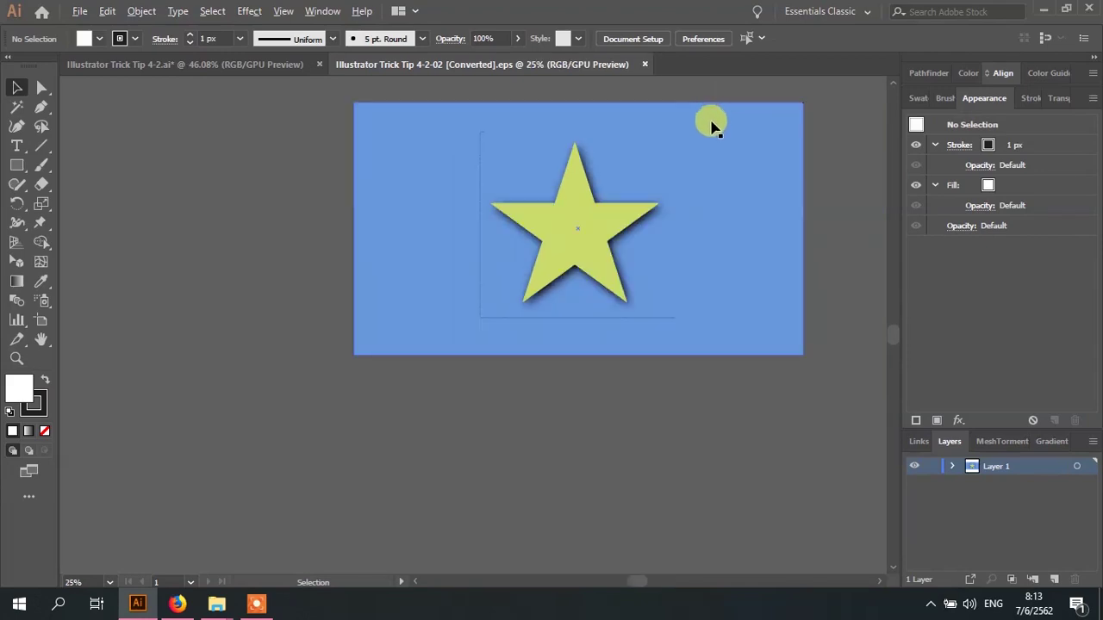
Fit the artboard with Ctrl+0 and zoom in and out to inspect the converted star
{"action": "scroll", "coordinate": [811, 228], "scroll_direction": "up", "scroll_amount": 1}
{"action": "scroll", "coordinate": [808, 215], "scroll_direction": "down", "scroll_amount": 1}
{"action": "scroll", "coordinate": [793, 193], "scroll_direction": "up", "scroll_amount": 3}
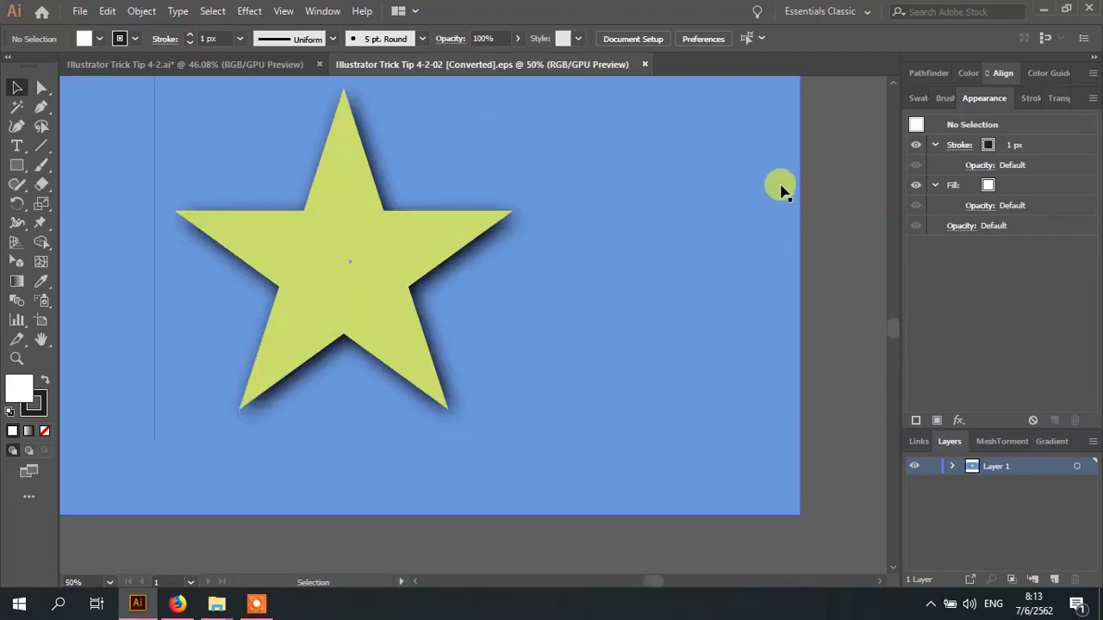
{"action": "key", "text": "ctrl+0"}
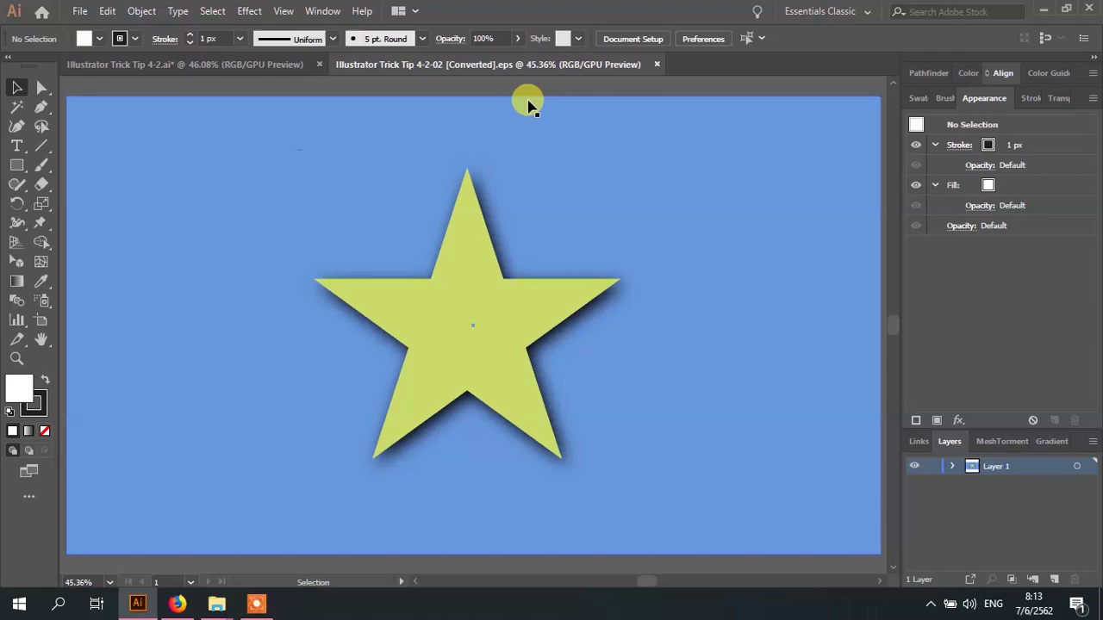
{"action": "scroll", "coordinate": [551, 234], "scroll_direction": "down", "scroll_amount": 5}
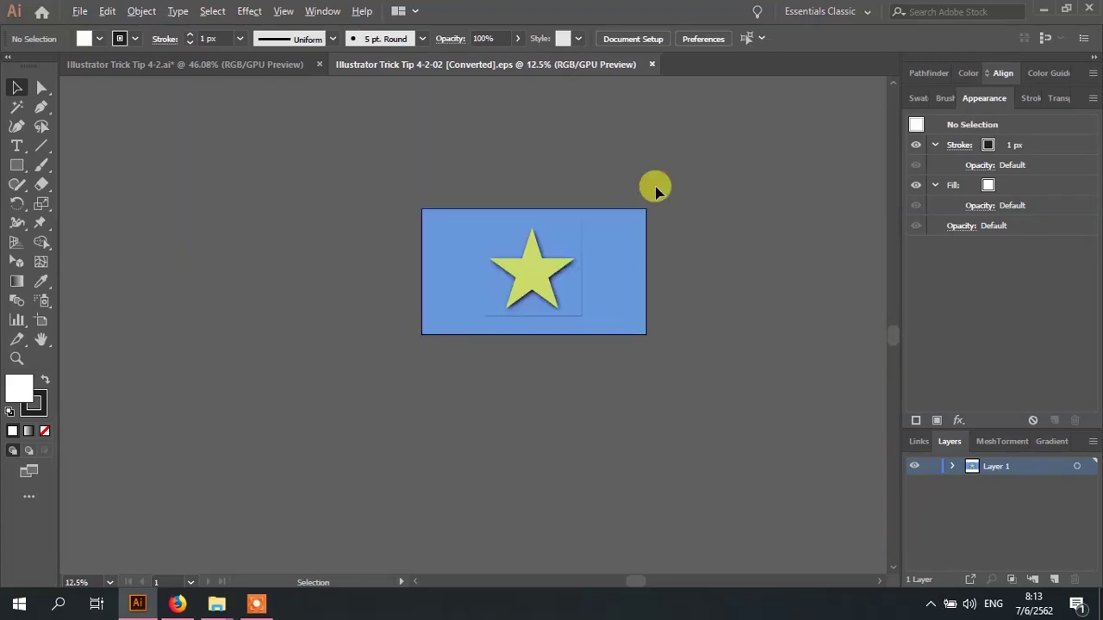
{"action": "scroll", "coordinate": [622, 238], "scroll_direction": "up", "scroll_amount": 1}
{"action": "scroll", "coordinate": [623, 238], "scroll_direction": "down", "scroll_amount": 1}
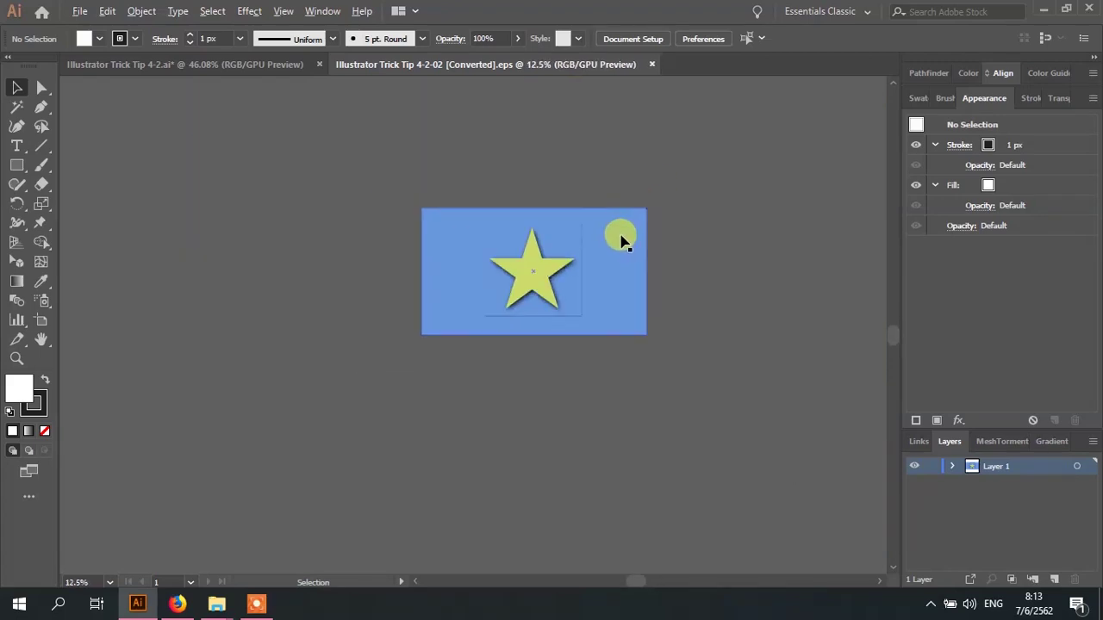
{"action": "scroll", "coordinate": [616, 244], "scroll_direction": "up", "scroll_amount": 1}
{"action": "scroll", "coordinate": [603, 246], "scroll_direction": "down", "scroll_amount": 2}
{"action": "scroll", "coordinate": [603, 249], "scroll_direction": "up", "scroll_amount": 2}
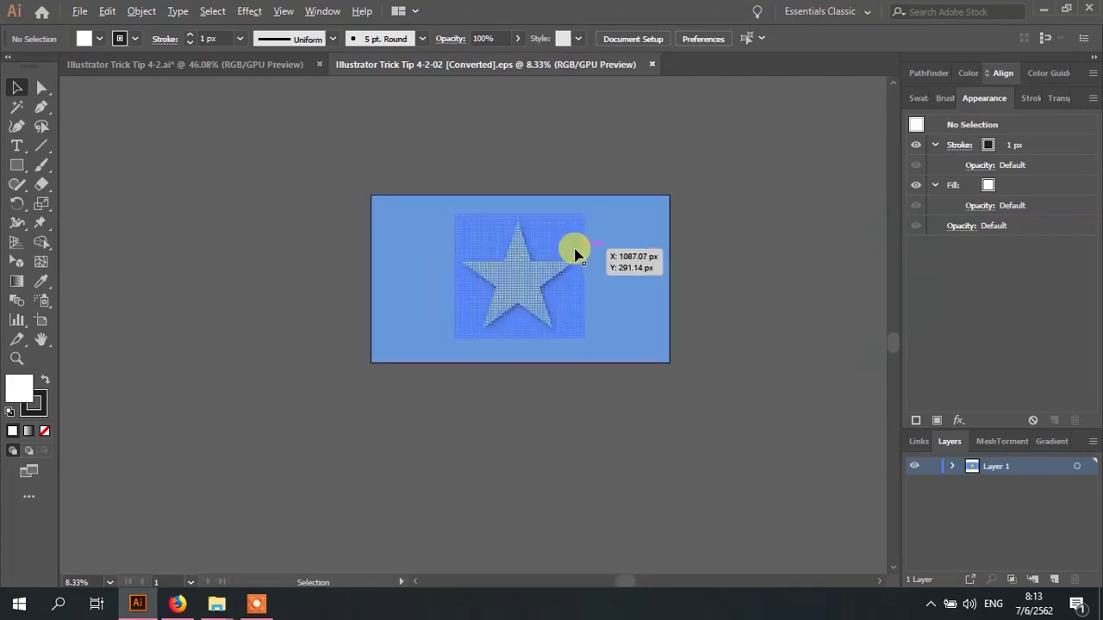
{"action": "scroll", "coordinate": [571, 249], "scroll_direction": "up", "scroll_amount": 2}
{"action": "scroll", "coordinate": [676, 258], "scroll_direction": "down", "scroll_amount": 1}
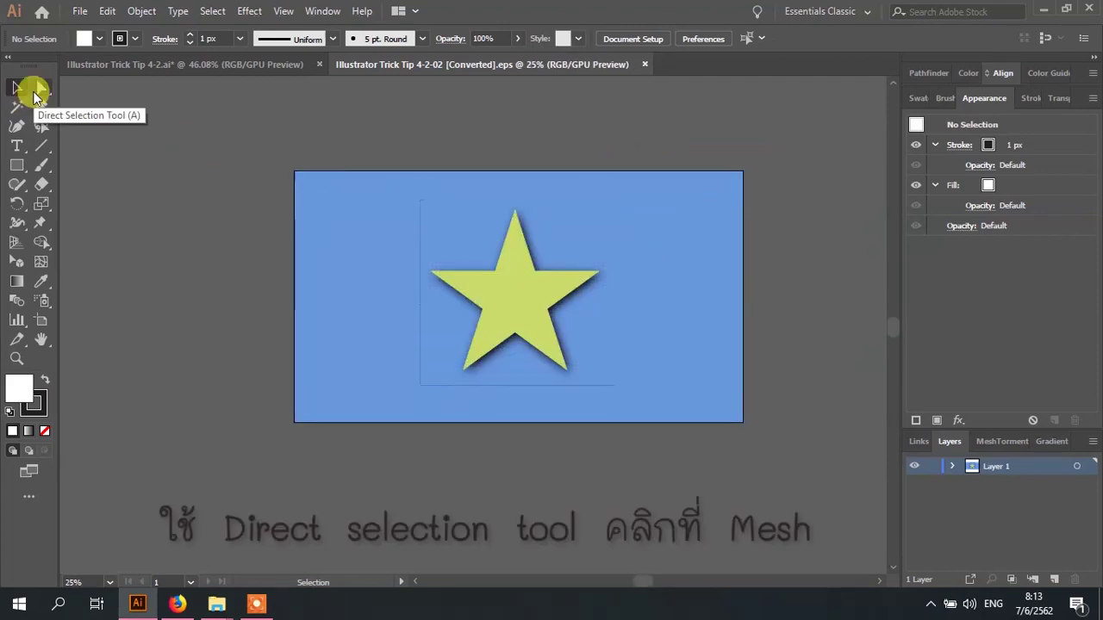
With the Direct Selection tool, select the star's mesh and isolate it with Isolate Selected Mesh
{"action": "left_click", "coordinate": [35, 93]}
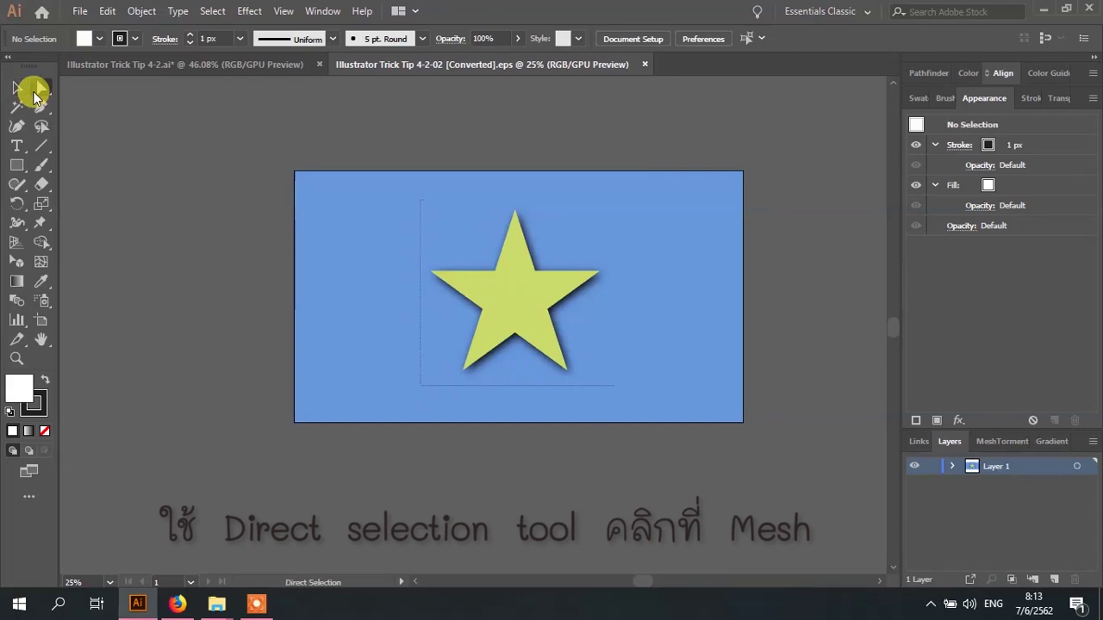
{"action": "left_click", "coordinate": [579, 247]}
{"action": "left_click", "coordinate": [586, 230]}
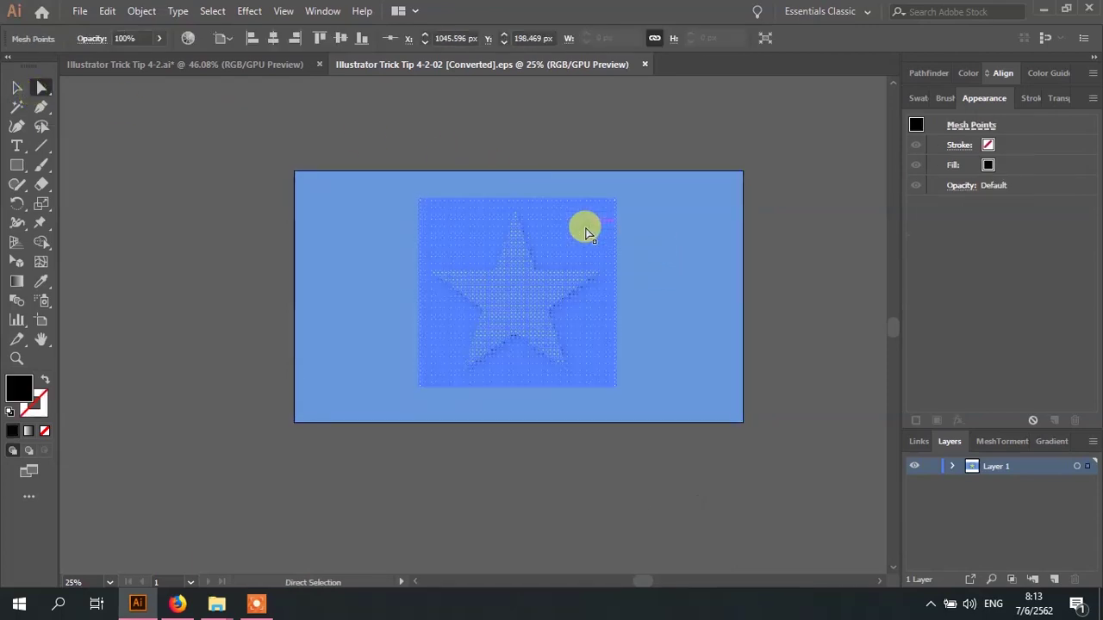
{"action": "right_click", "coordinate": [586, 232]}
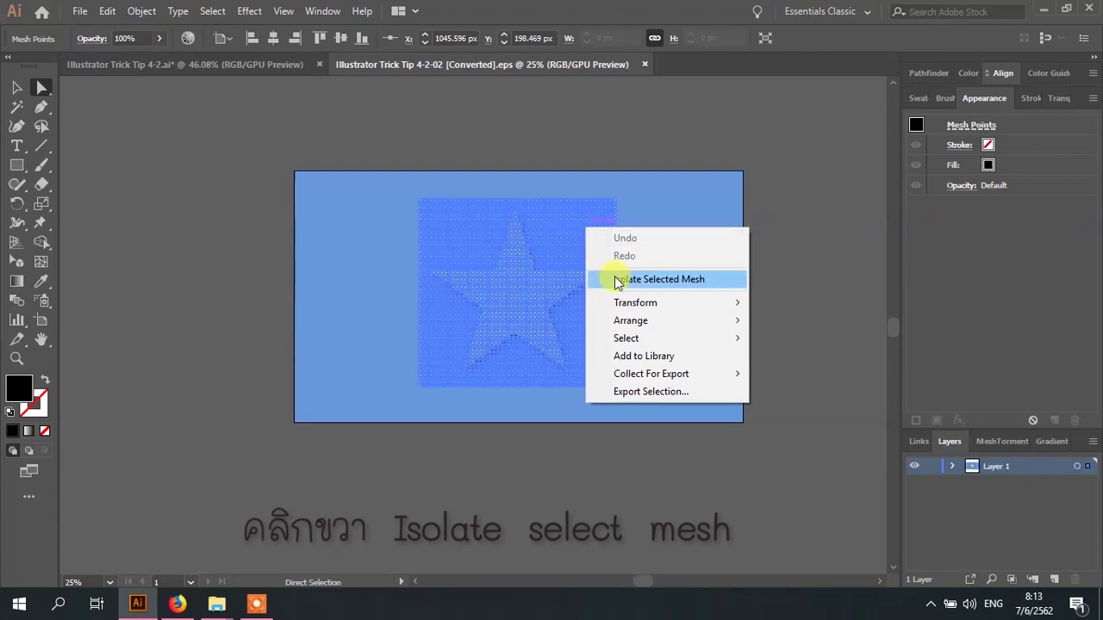
{"action": "left_click", "coordinate": [617, 279]}
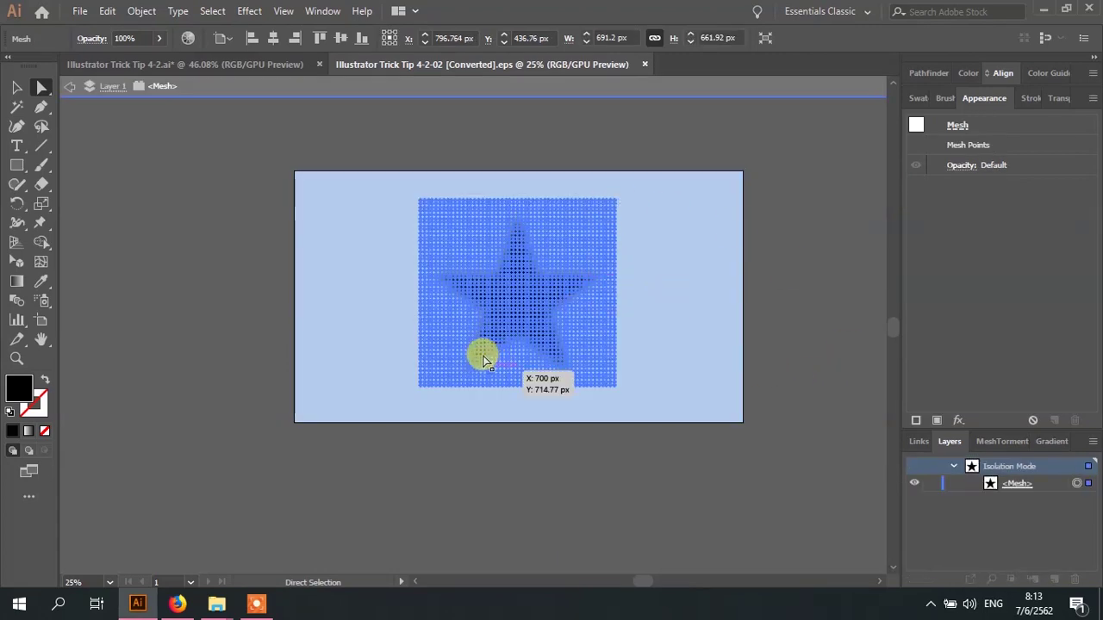
{"action": "left_click", "coordinate": [965, 120]}
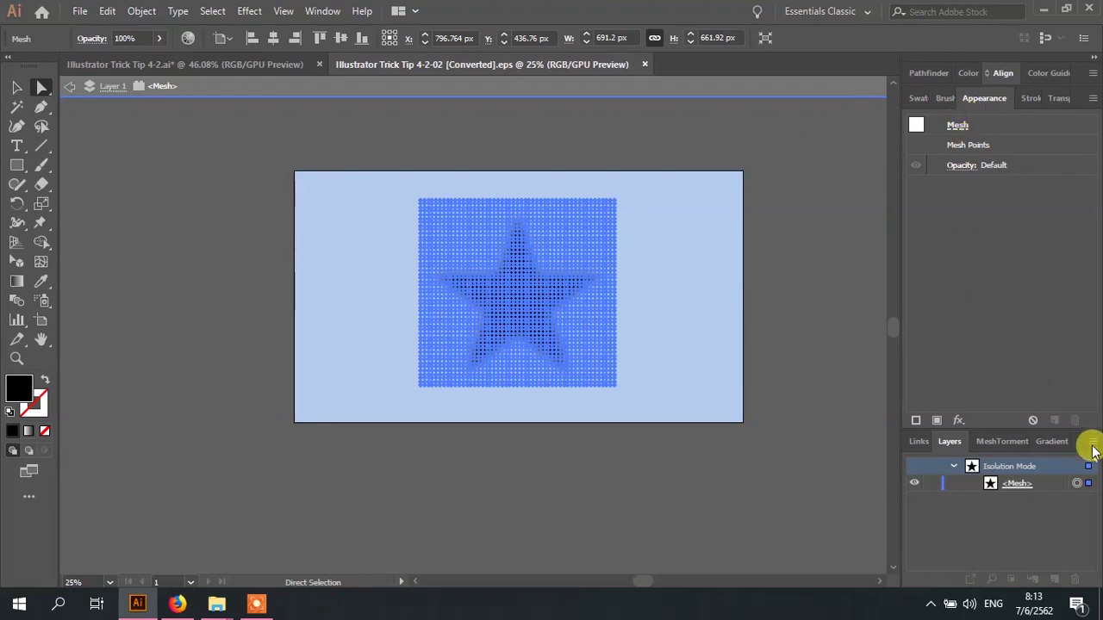
Turn on Clip for the mesh's opacity mask in the Transparency panel, then deselect
{"action": "left_click", "coordinate": [1058, 100]}
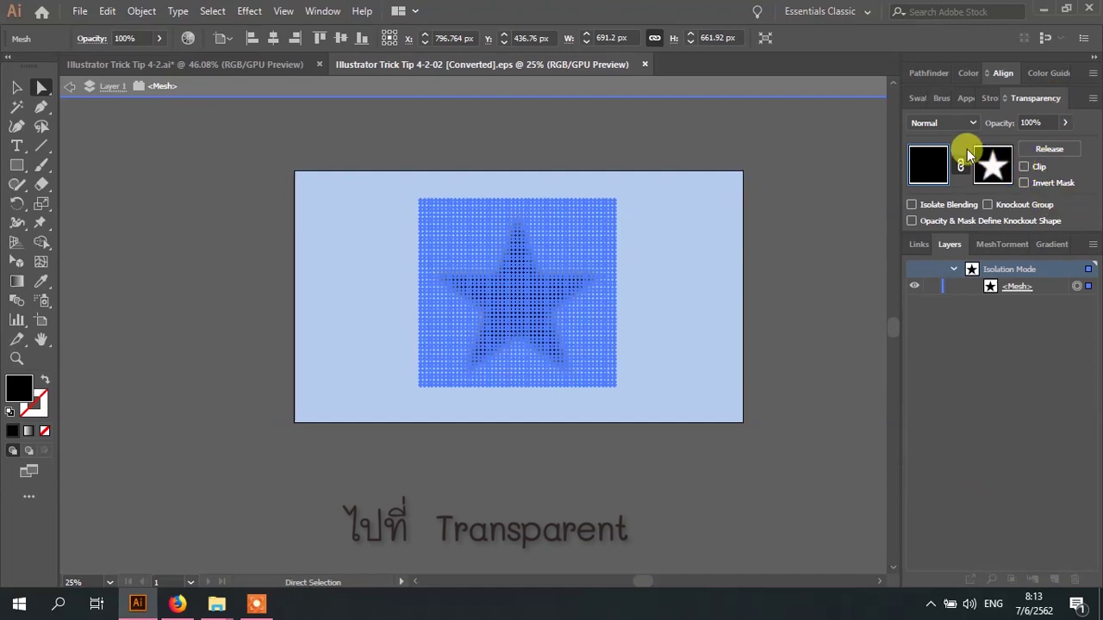
{"action": "left_click", "coordinate": [1024, 167]}
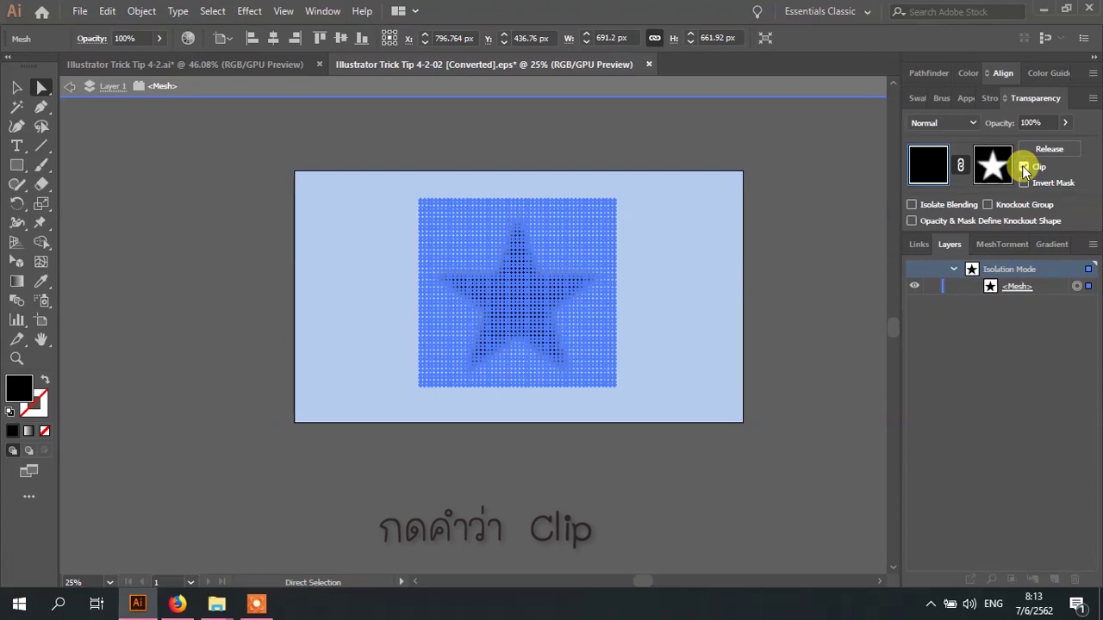
{"action": "left_click", "coordinate": [765, 153]}
Exit isolation mode and zoom around to view the shadowed star on blue
{"action": "double_click", "coordinate": [645, 182]}
{"action": "scroll", "coordinate": [542, 266], "scroll_direction": "down", "scroll_amount": 3}
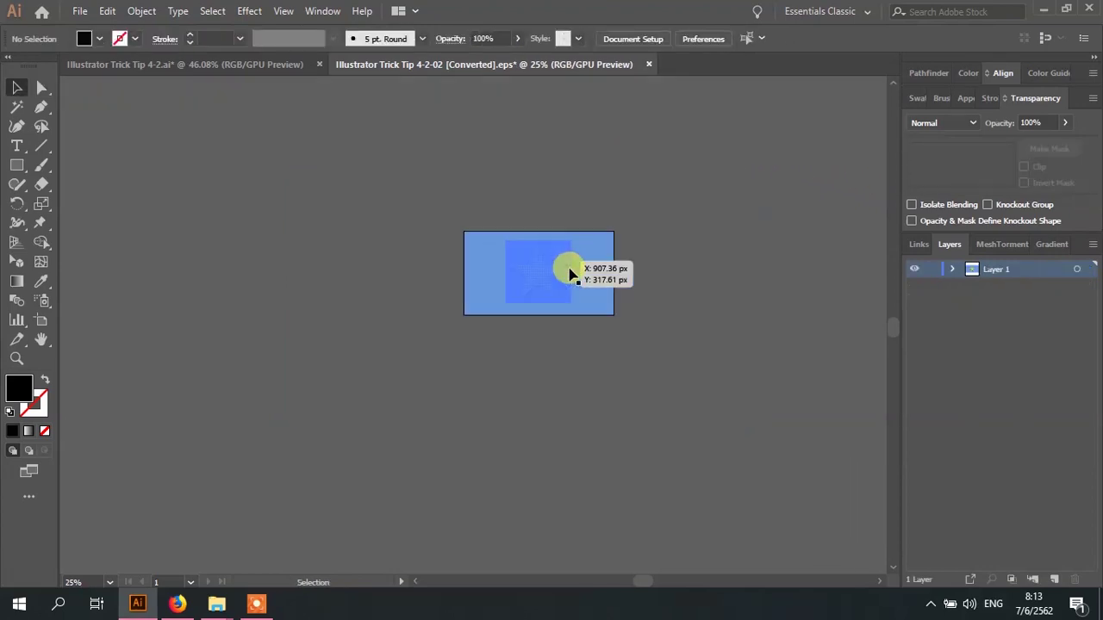
{"action": "scroll", "coordinate": [659, 280], "scroll_direction": "up", "scroll_amount": 1}
{"action": "scroll", "coordinate": [431, 246], "scroll_direction": "down", "scroll_amount": 1}
{"action": "scroll", "coordinate": [517, 167], "scroll_direction": "up", "scroll_amount": 2}
{"action": "scroll", "coordinate": [517, 159], "scroll_direction": "down", "scroll_amount": 1}
{"action": "scroll", "coordinate": [746, 190], "scroll_direction": "up", "scroll_amount": 2}
{"action": "scroll", "coordinate": [729, 193], "scroll_direction": "down", "scroll_amount": 2}
{"action": "scroll", "coordinate": [726, 192], "scroll_direction": "up", "scroll_amount": 2}
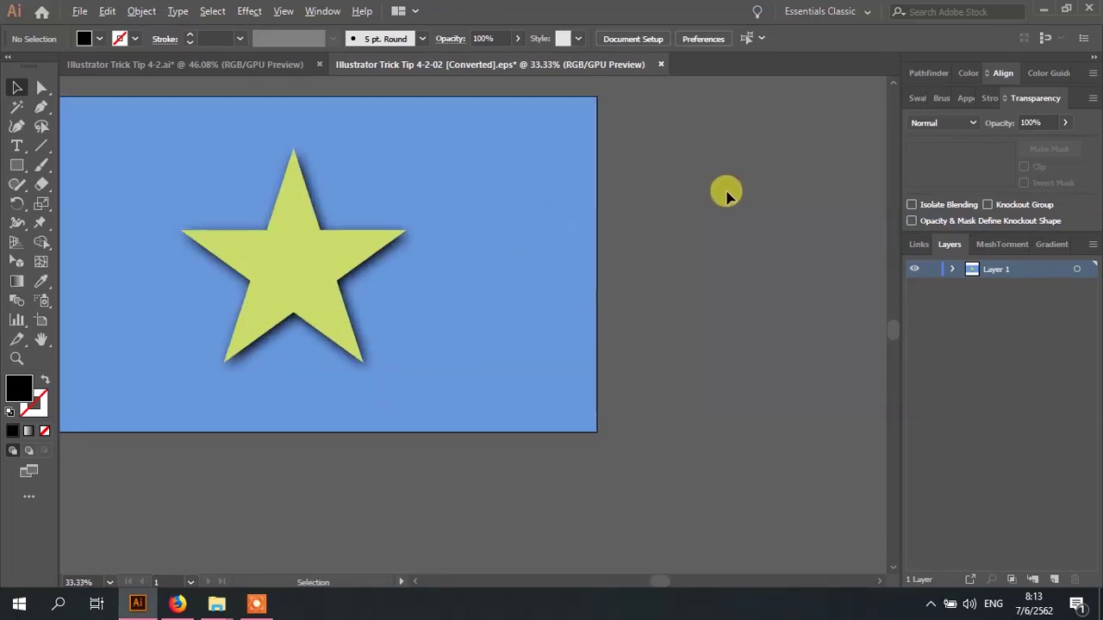
{"action": "scroll", "coordinate": [723, 192], "scroll_direction": "down", "scroll_amount": 3}
{"action": "scroll", "coordinate": [600, 162], "scroll_direction": "up", "scroll_amount": 3}
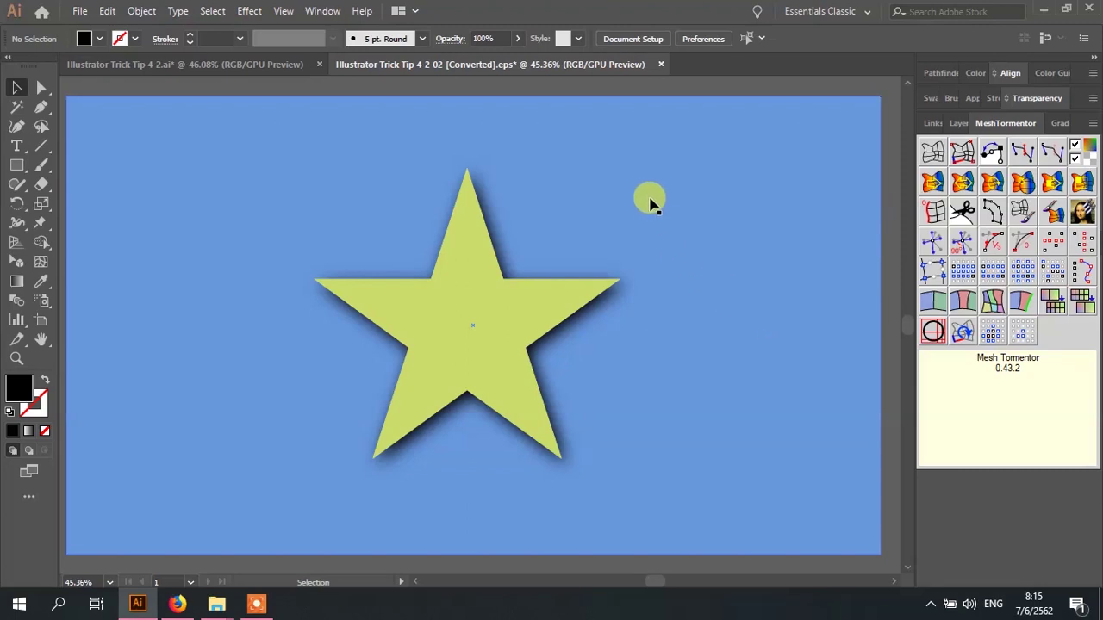
{"action": "left_click_drag", "start_coordinate": [630, 197], "coordinate": [633, 205]}
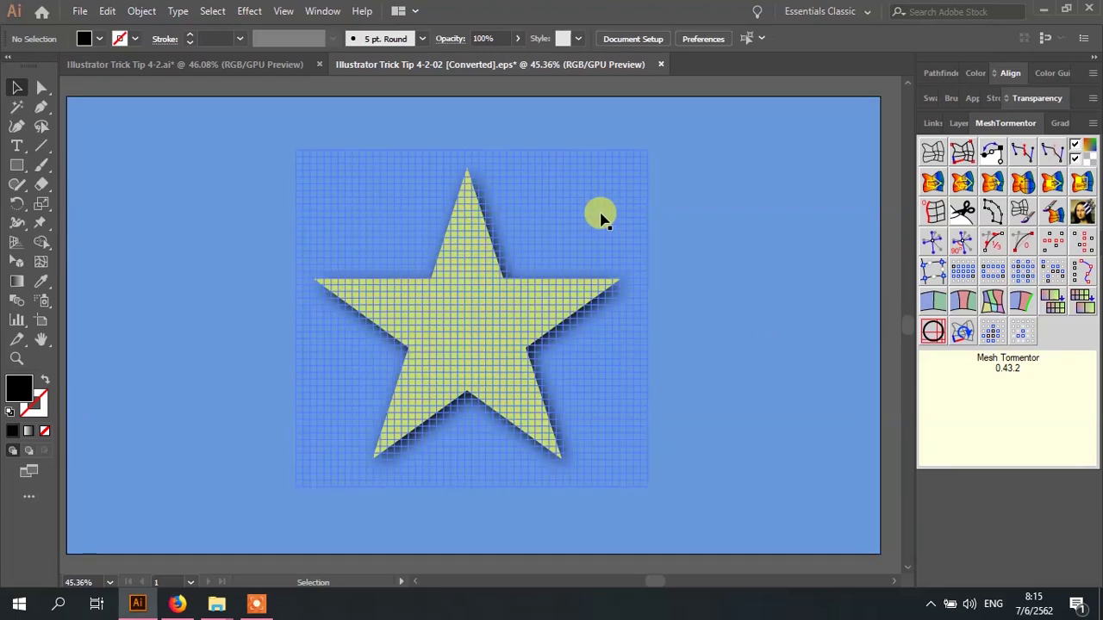
{"action": "left_click", "coordinate": [601, 218]}
{"action": "right_click", "coordinate": [603, 216]}
{"action": "left_click", "coordinate": [642, 264]}
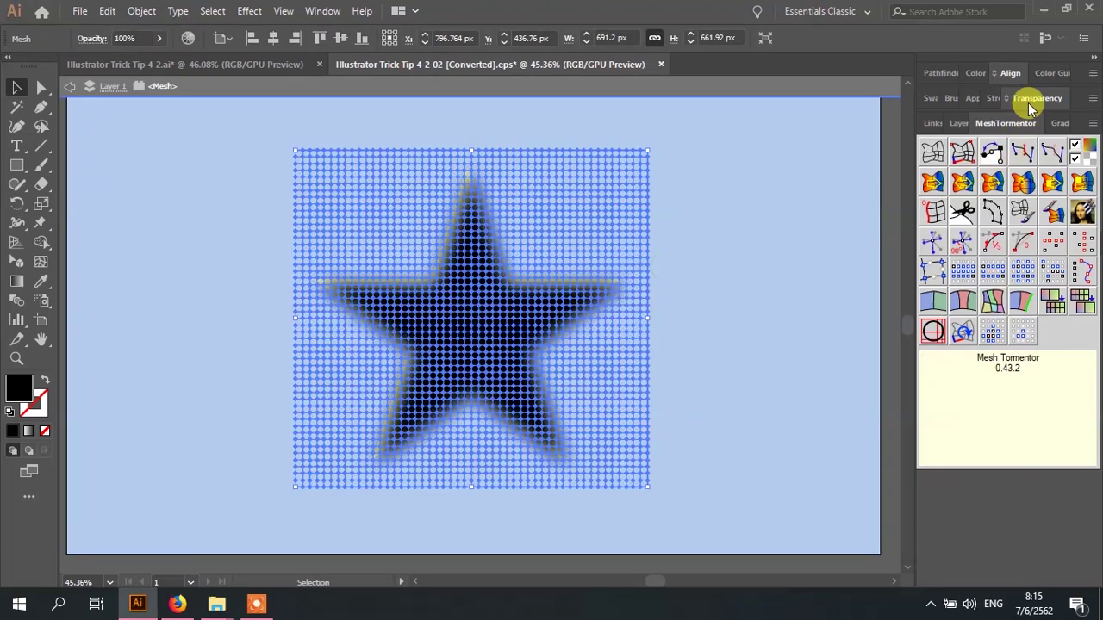
{"action": "left_click", "coordinate": [1028, 100]}
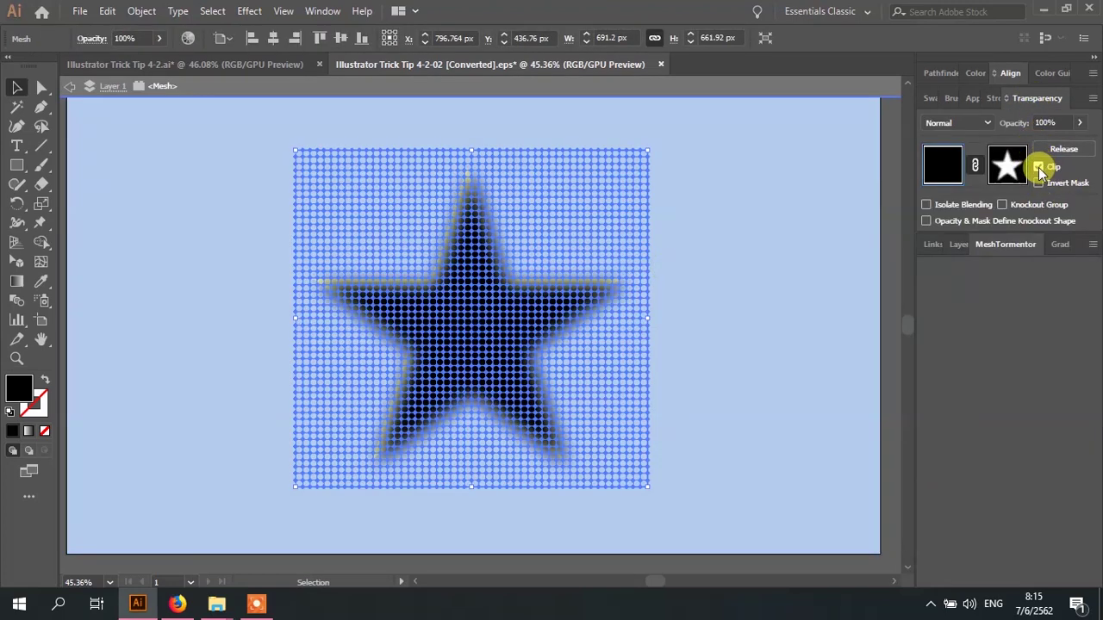
{"action": "left_click", "coordinate": [1039, 167]}
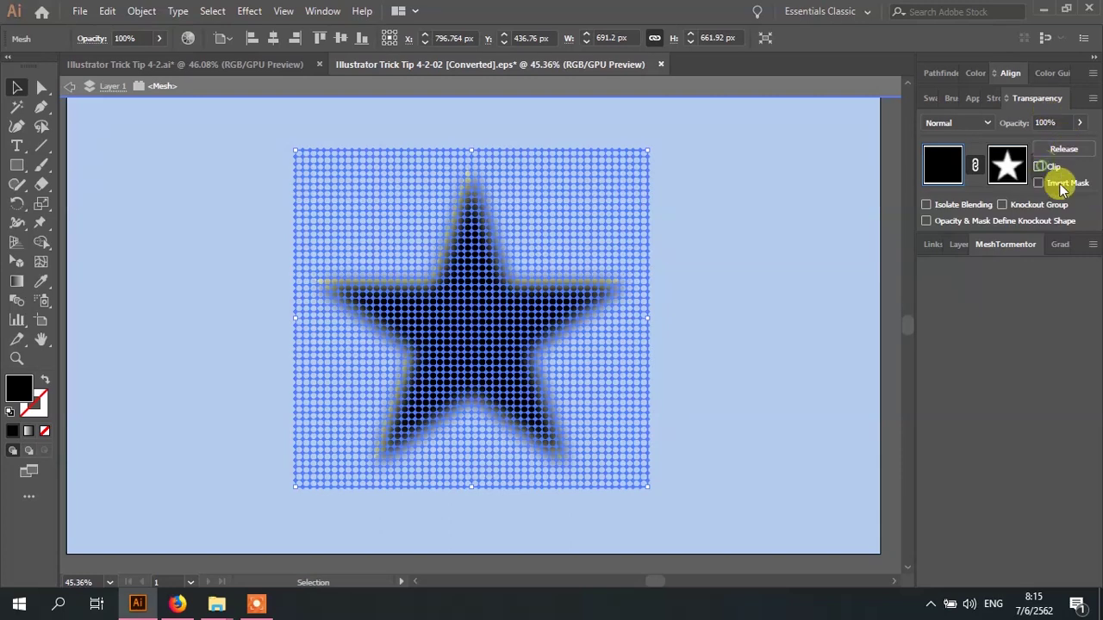
{"action": "left_click", "coordinate": [1039, 167]}
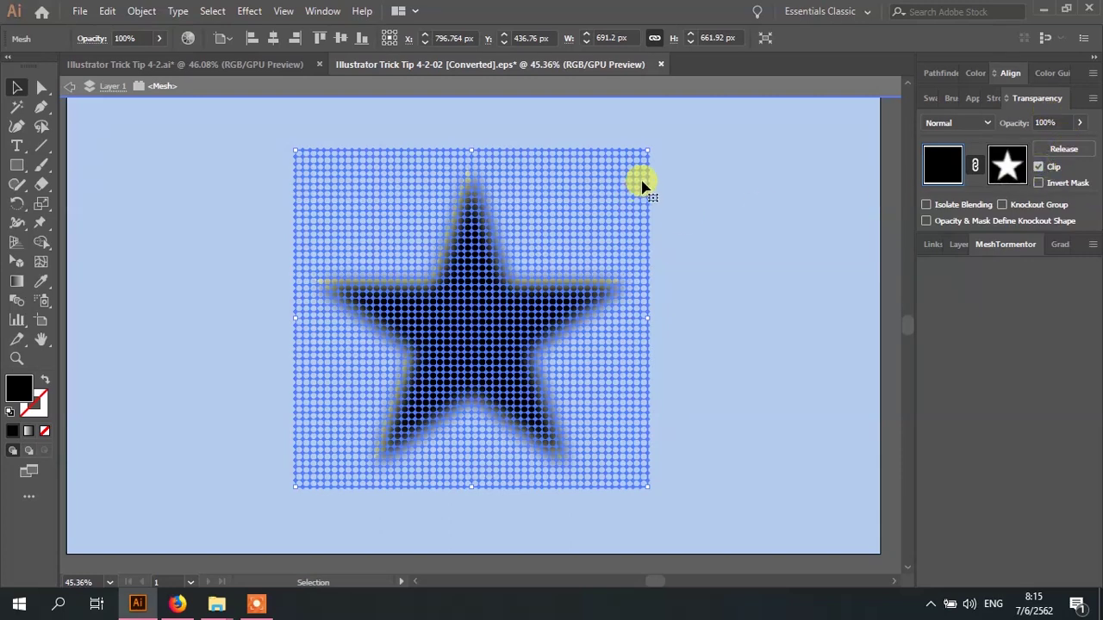
{"action": "double_click", "coordinate": [731, 149]}
{"action": "scroll", "coordinate": [694, 202], "scroll_direction": "down", "scroll_amount": 2}
{"action": "scroll", "coordinate": [694, 207], "scroll_direction": "up", "scroll_amount": 1}
{"action": "scroll", "coordinate": [695, 207], "scroll_direction": "down", "scroll_amount": 1}
{"action": "scroll", "coordinate": [694, 208], "scroll_direction": "up", "scroll_amount": 1}
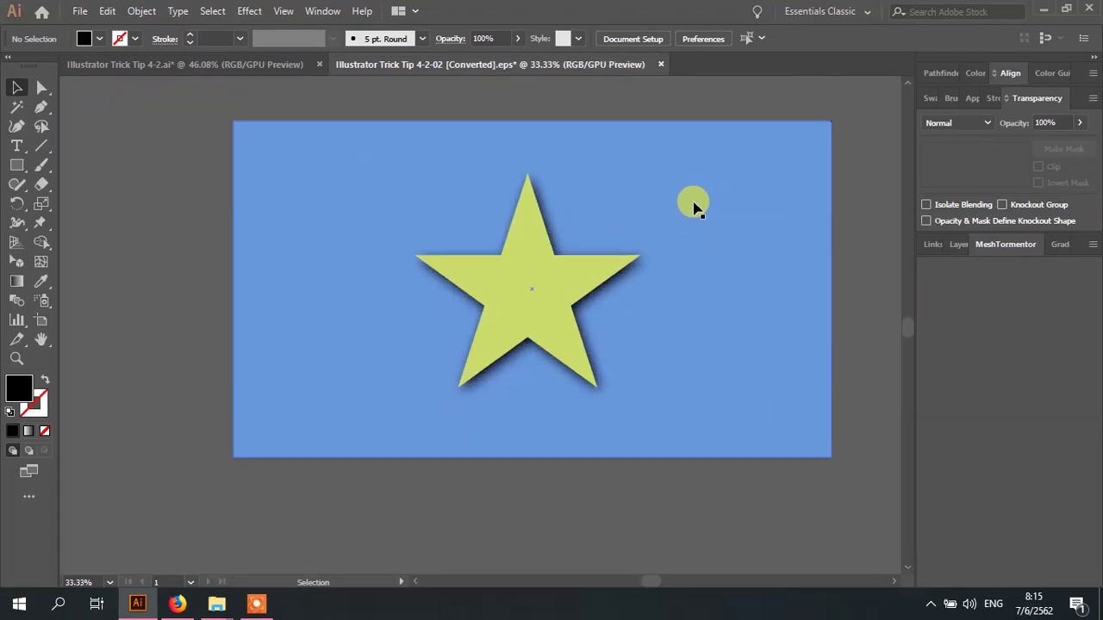
{"action": "scroll", "coordinate": [672, 164], "scroll_direction": "up", "scroll_amount": 1}
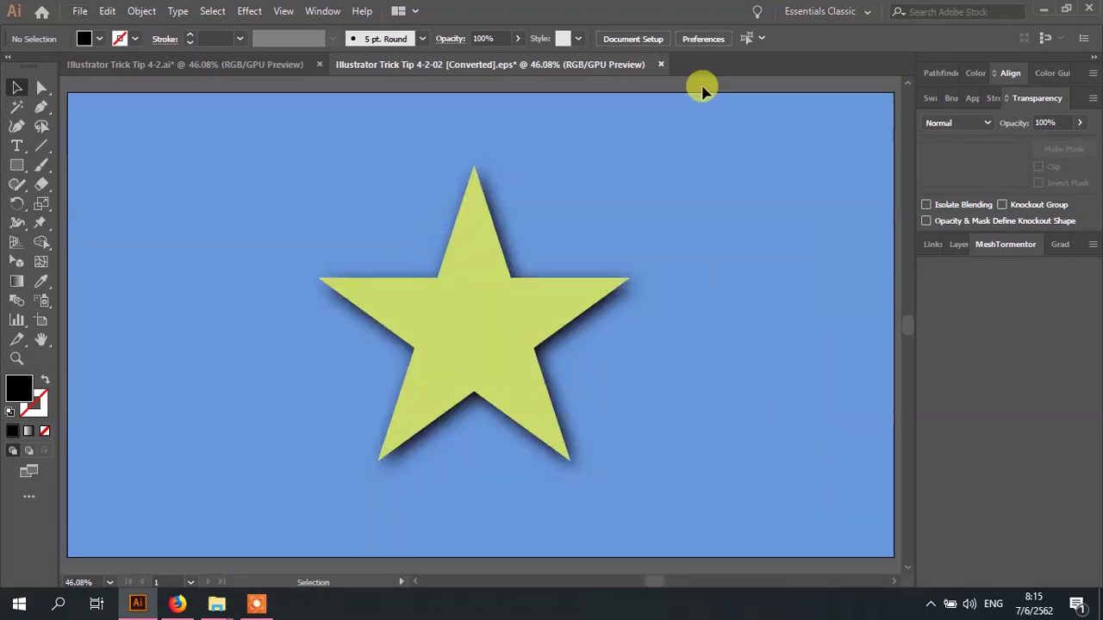
{"action": "left_click", "coordinate": [1005, 244]}
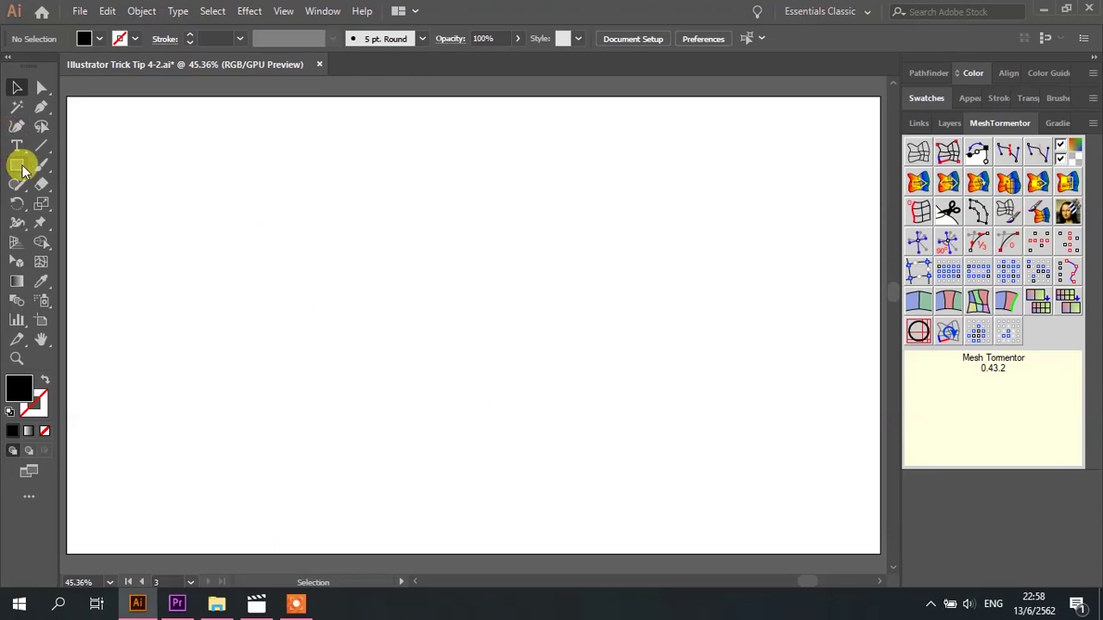
Draw a small black circle near the top of the artboard with the Ellipse tool and select it
{"action": "left_click_drag", "start_coordinate": [18, 167], "coordinate": [102, 205]}
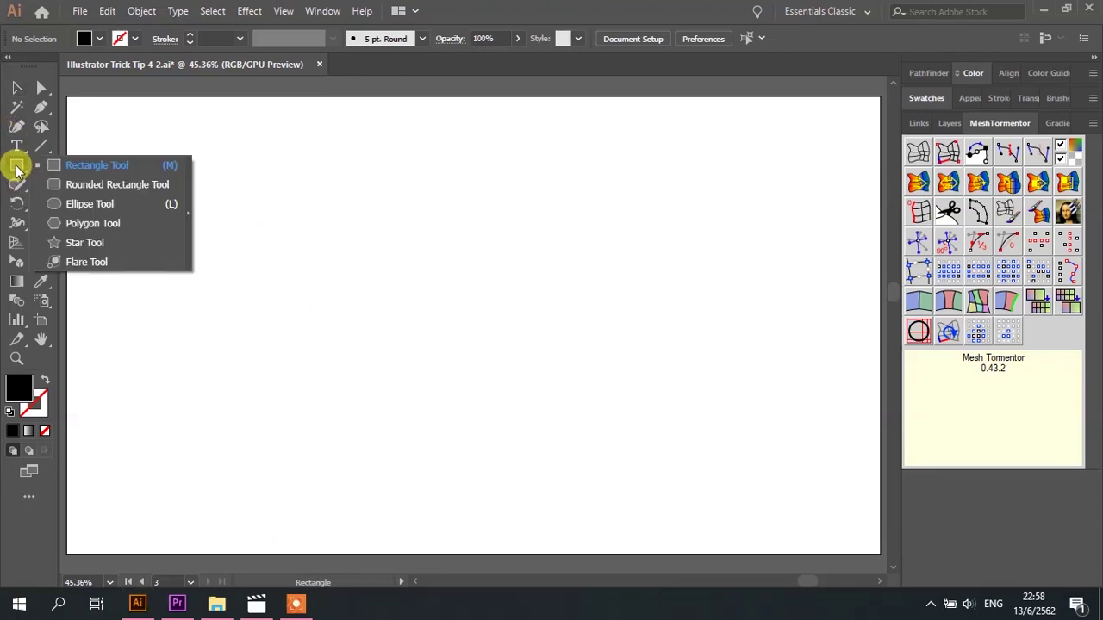
{"action": "left_click_drag", "start_coordinate": [368, 185], "coordinate": [385, 202]}
{"action": "key", "text": "v"}
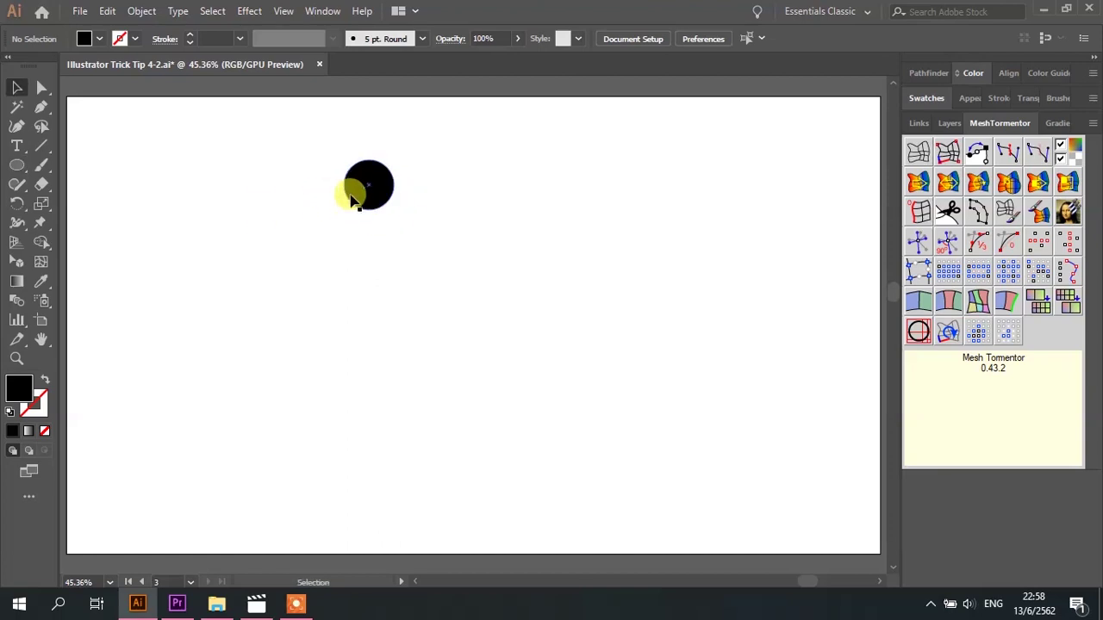
{"action": "left_click", "coordinate": [375, 194]}
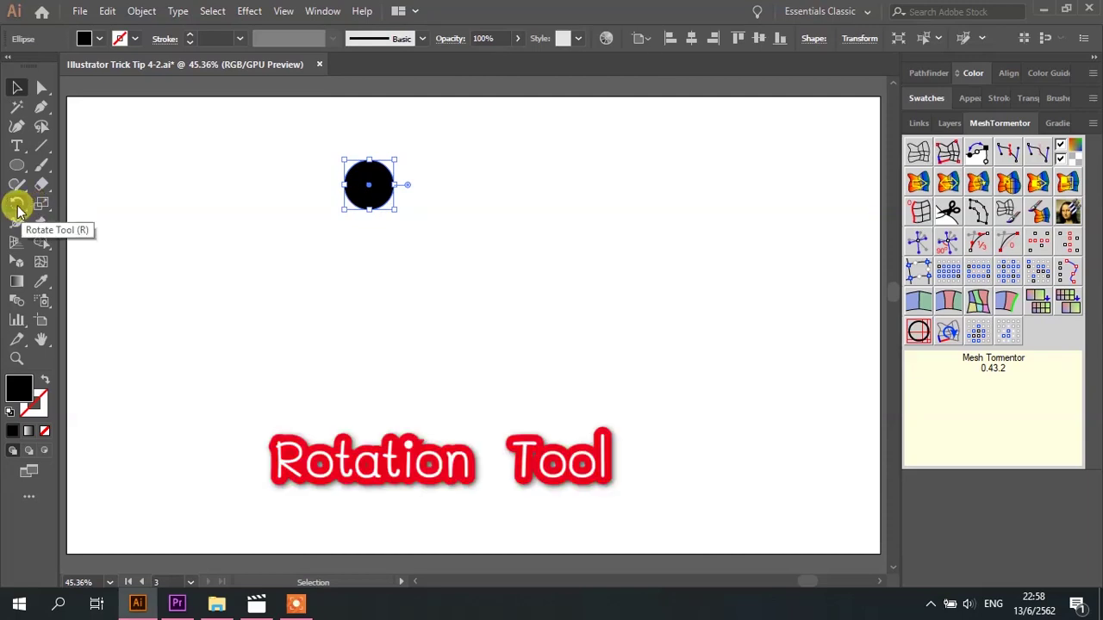
{"action": "left_click", "coordinate": [17, 207]}
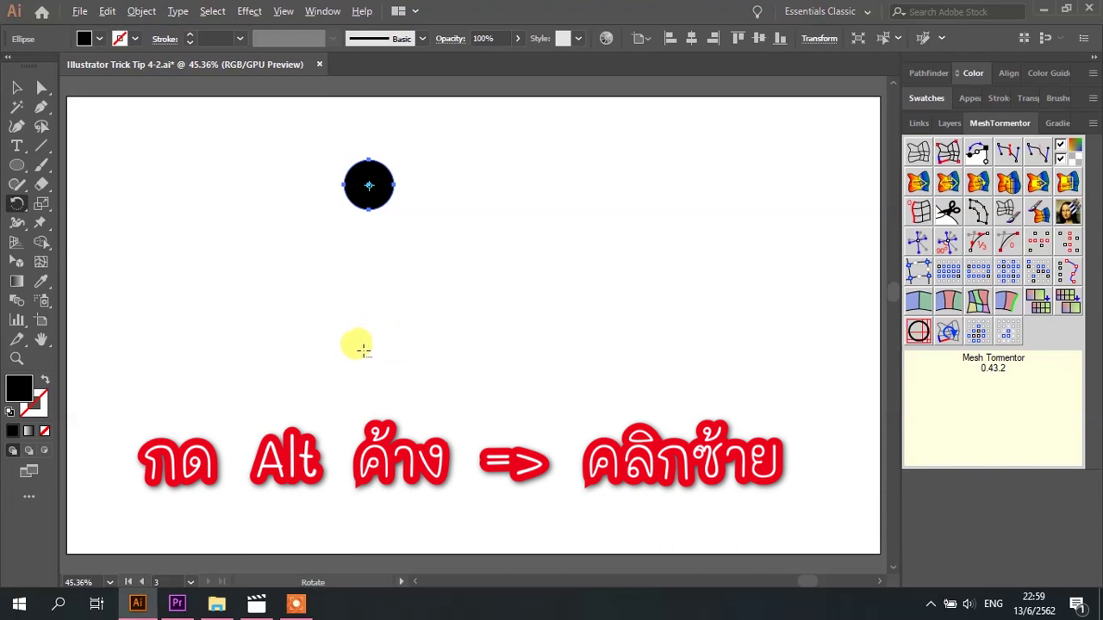
Rotate-copy the circle 15° around a point below it, repeating Ctrl+D until the ring closes
{"action": "left_click", "coordinate": [371, 349], "text": "alt"}
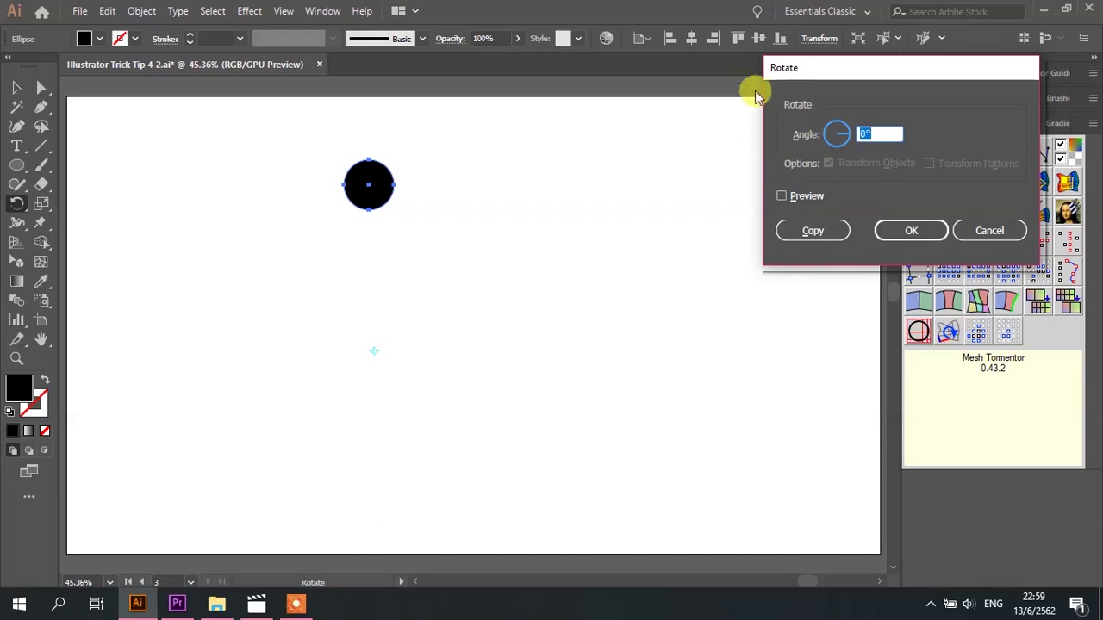
{"action": "left_click_drag", "start_coordinate": [826, 75], "coordinate": [623, 162]}
{"action": "type", "text": "15"}
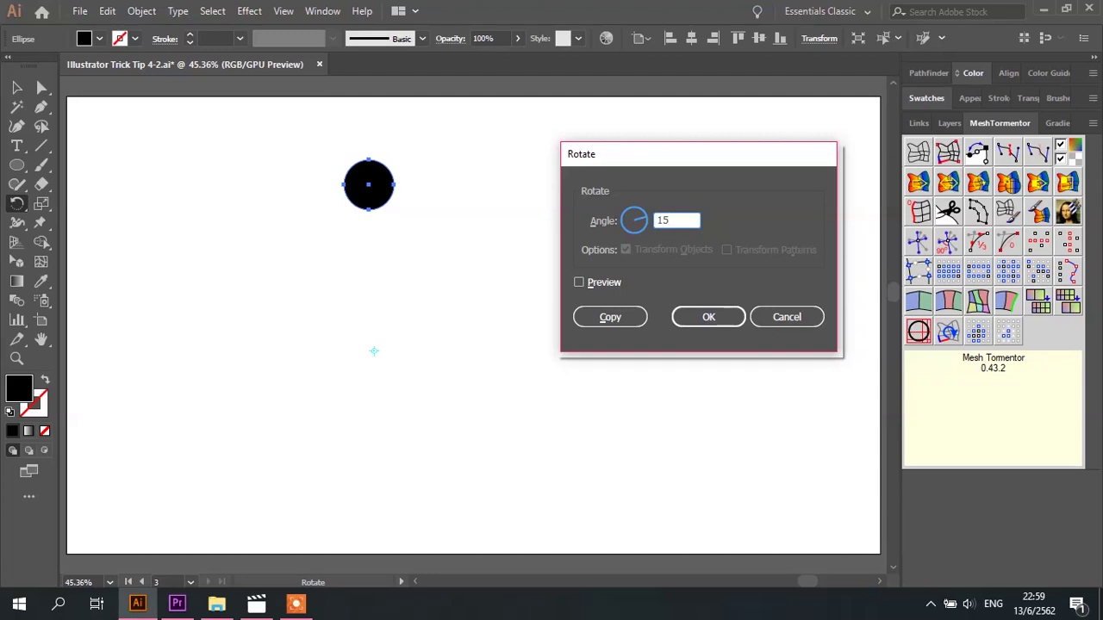
{"action": "left_click", "coordinate": [603, 284]}
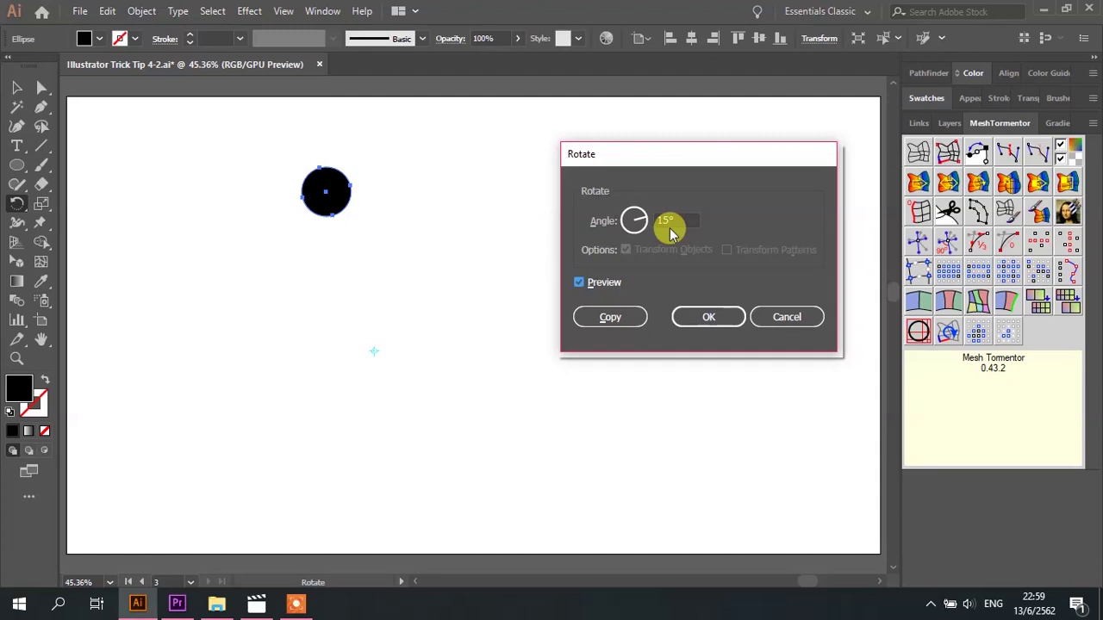
{"action": "left_click", "coordinate": [624, 319]}
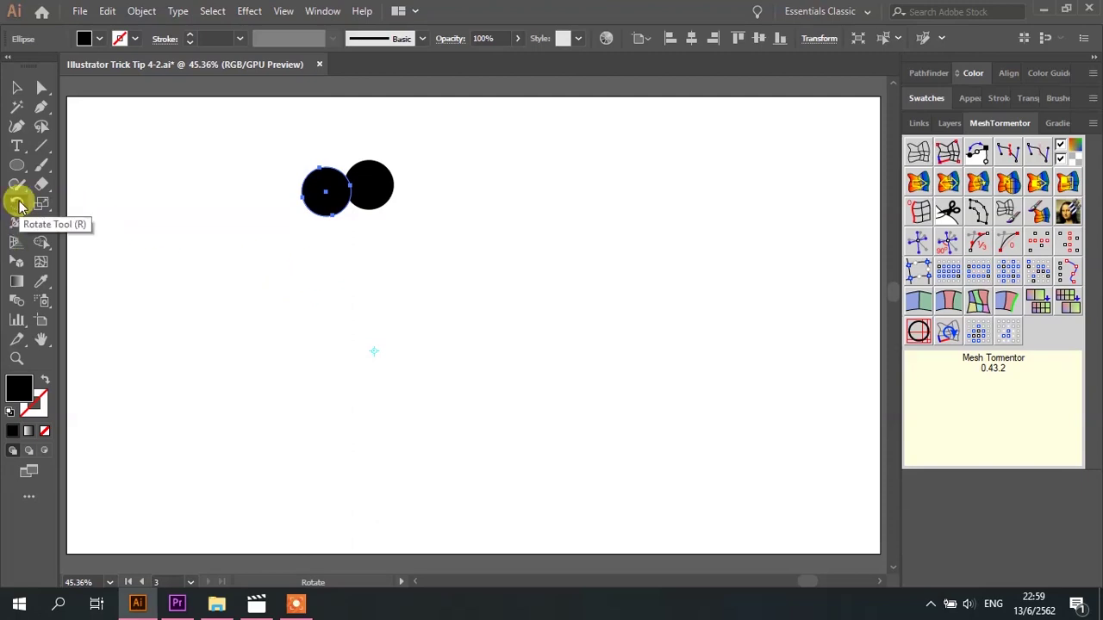
{"action": "key", "text": "ctrl+d"}
{"action": "key", "text": "ctrl+d"}
{"action": "key", "text": "ctrl+d"}
{"action": "key", "text": "ctrl+d"}
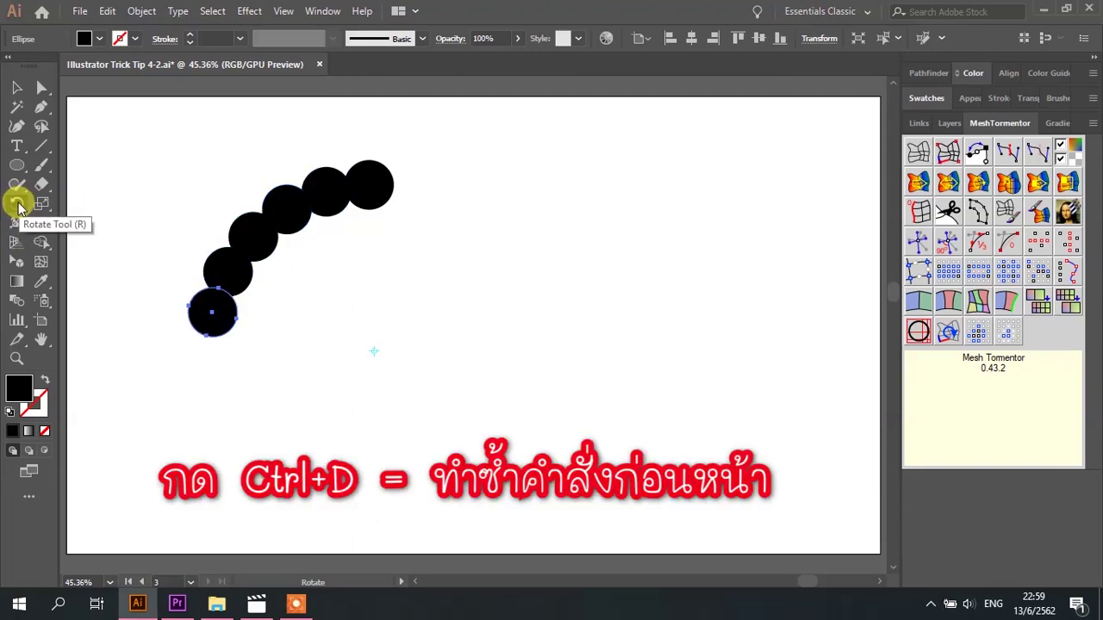
{"action": "key", "text": "ctrl+d"}
{"action": "key", "text": "ctrl+d"}
{"action": "key", "text": "ctrl+d"}
{"action": "key", "text": "ctrl+d"}
{"action": "key", "text": "ctrl+d"}
{"action": "key", "text": "ctrl+d"}
{"action": "key", "text": "ctrl+d"}
{"action": "key", "text": "ctrl+d"}
{"action": "key", "text": "ctrl+d"}
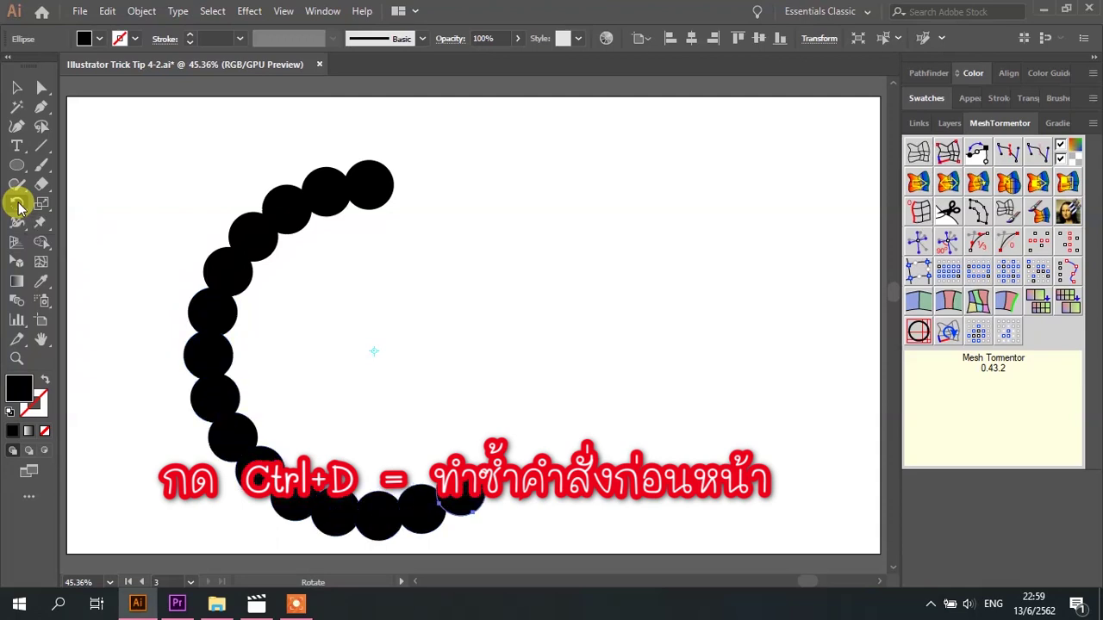
{"action": "key", "text": "ctrl+d"}
{"action": "key", "text": "ctrl+d"}
{"action": "key", "text": "ctrl+d"}
{"action": "key", "text": "ctrl+d"}
{"action": "key", "text": "ctrl+d"}
{"action": "key", "text": "ctrl+d"}
{"action": "key", "text": "ctrl+d"}
{"action": "key", "text": "ctrl+d"}
{"action": "key", "text": "ctrl+d"}
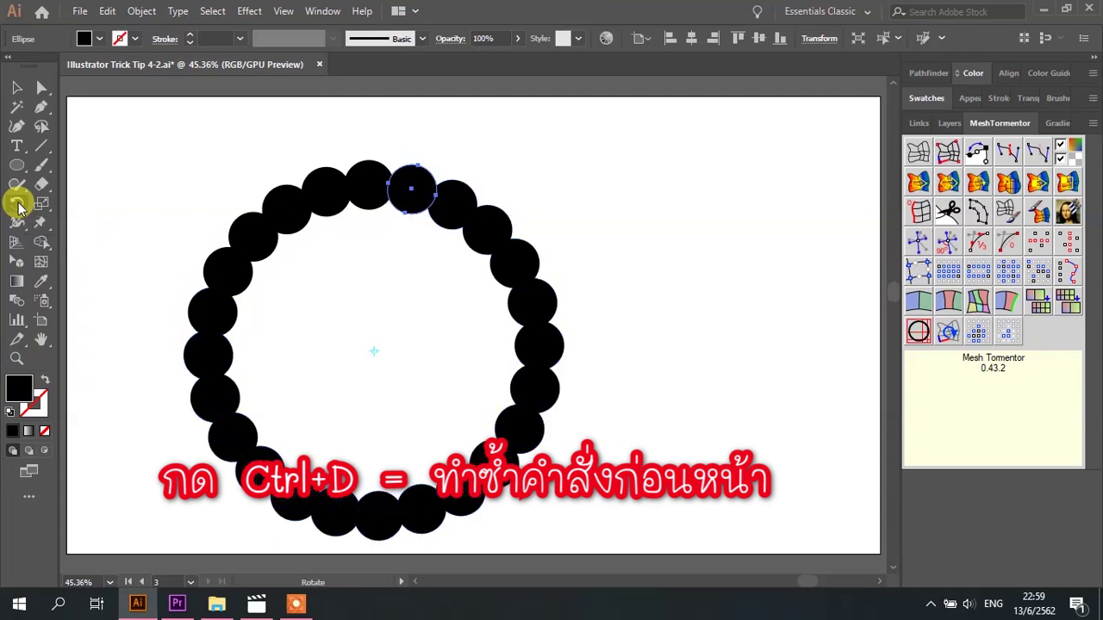
{"action": "left_click", "coordinate": [17, 87]}
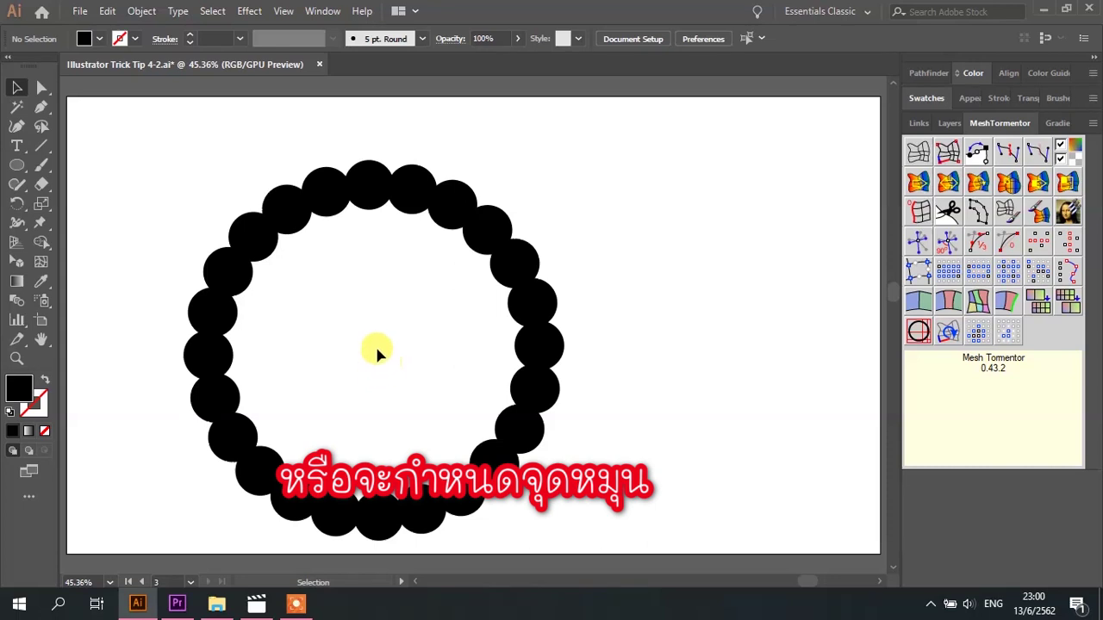
Delete the circle ring and draw a black square near the artboard centre
{"action": "left_click_drag", "start_coordinate": [163, 547], "coordinate": [545, 243]}
{"action": "left_click_drag", "start_coordinate": [599, 181], "coordinate": [598, 181]}
{"action": "key", "text": "Delete"}
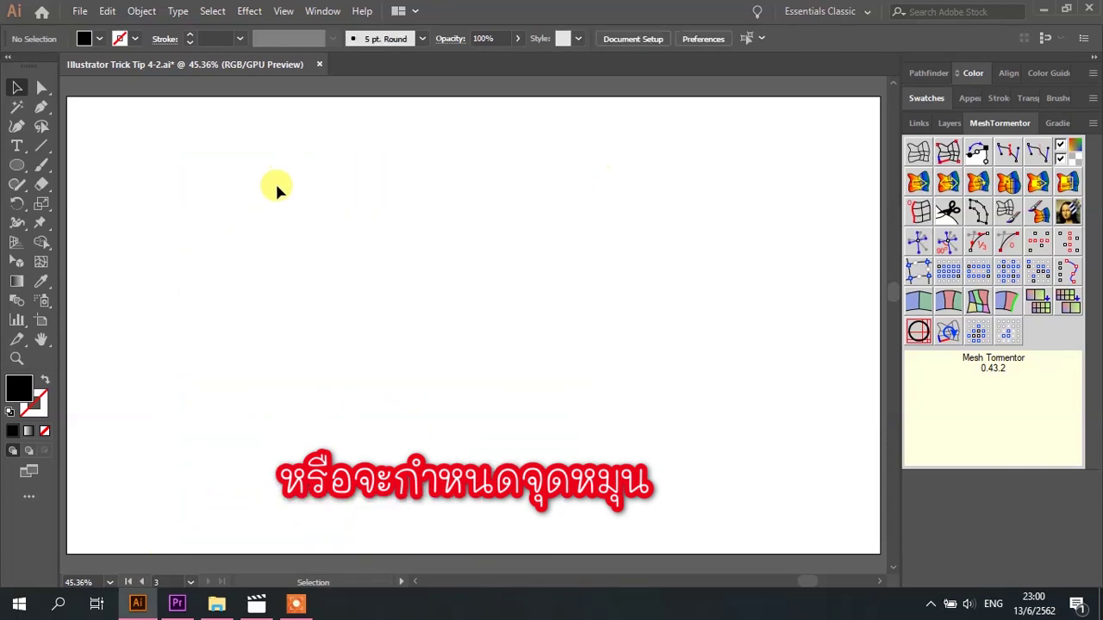
{"action": "left_click_drag", "start_coordinate": [21, 168], "coordinate": [91, 207]}
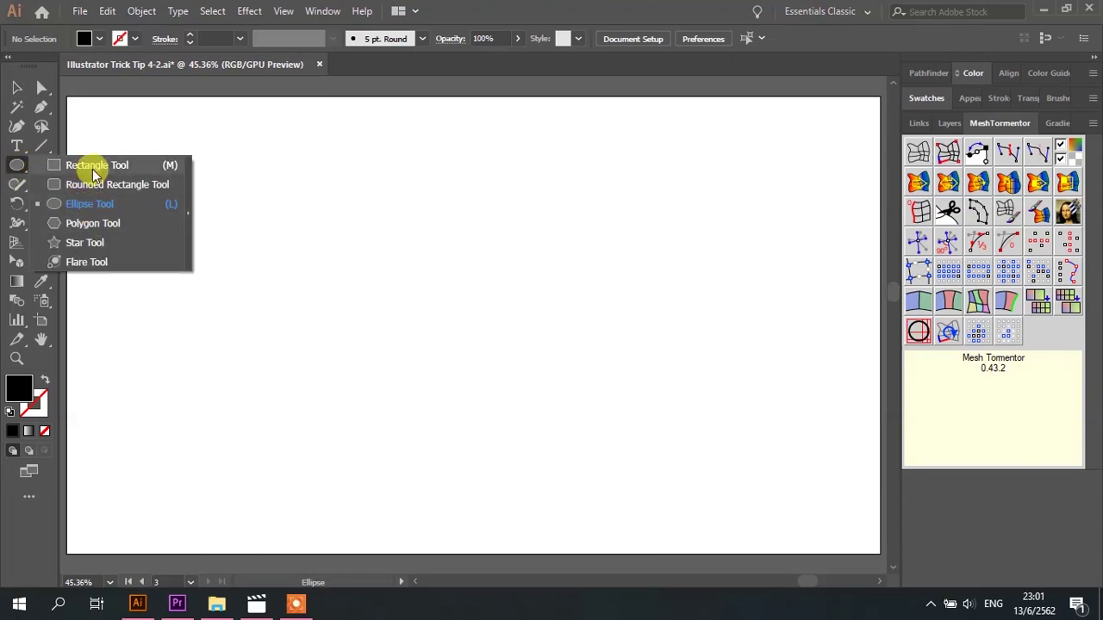
{"action": "left_click", "coordinate": [95, 173]}
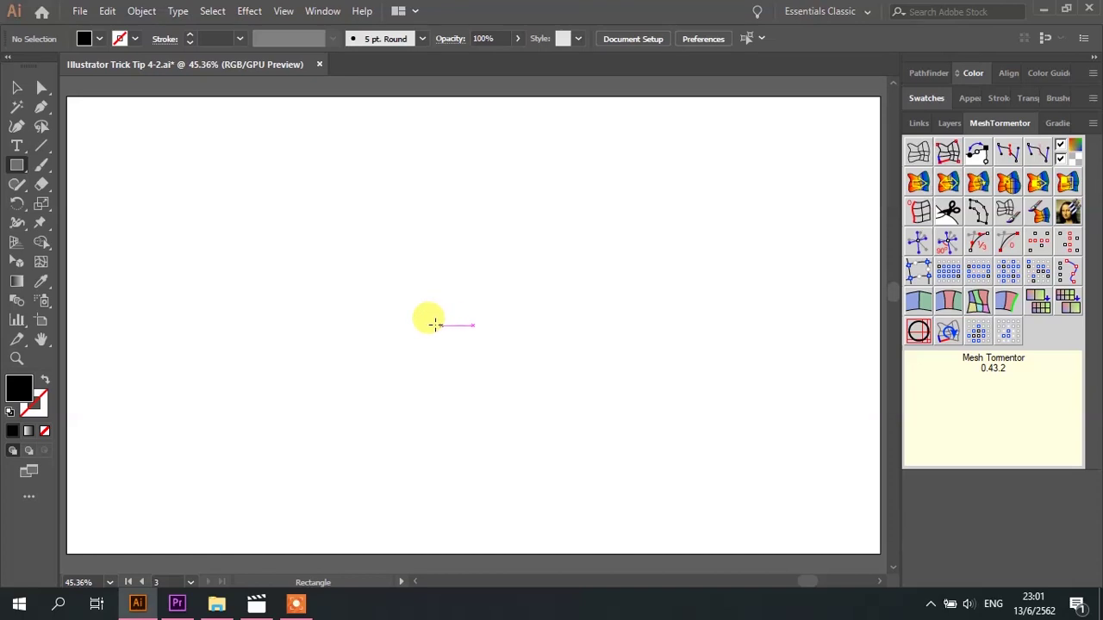
{"action": "left_click_drag", "start_coordinate": [345, 297], "coordinate": [392, 342]}
{"action": "key", "text": "v"}
{"action": "left_click", "coordinate": [316, 256]}
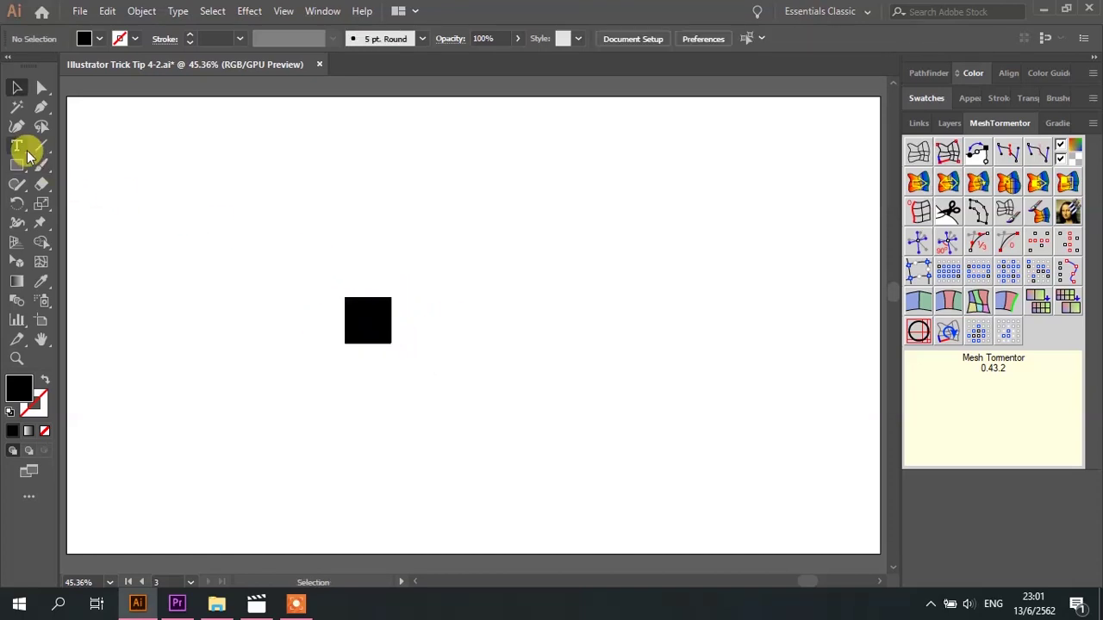
Draw a small five-pointed star above the square and select it
{"action": "left_click_drag", "start_coordinate": [30, 165], "coordinate": [86, 241]}
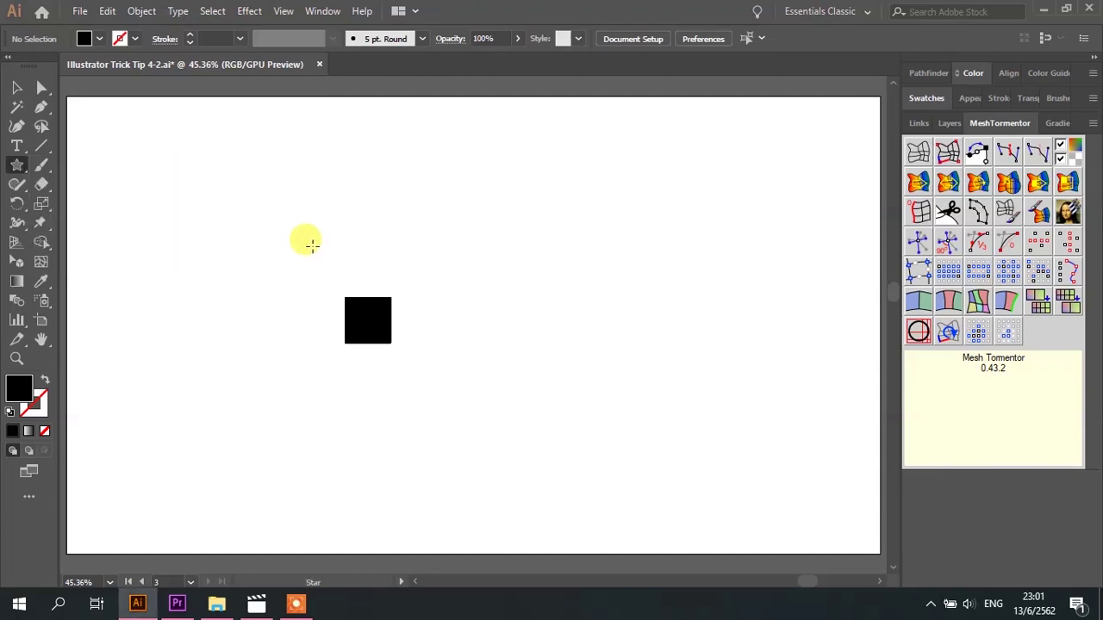
{"action": "mouse_move", "coordinate": [367, 174]}
{"action": "left_mouse_down"}
{"action": "mouse_move", "coordinate": [380, 197]}
{"action": "mouse_move", "coordinate": [370, 184]}
{"action": "left_mouse_up"}
{"action": "key", "text": "v"}
{"action": "left_click", "coordinate": [328, 160]}
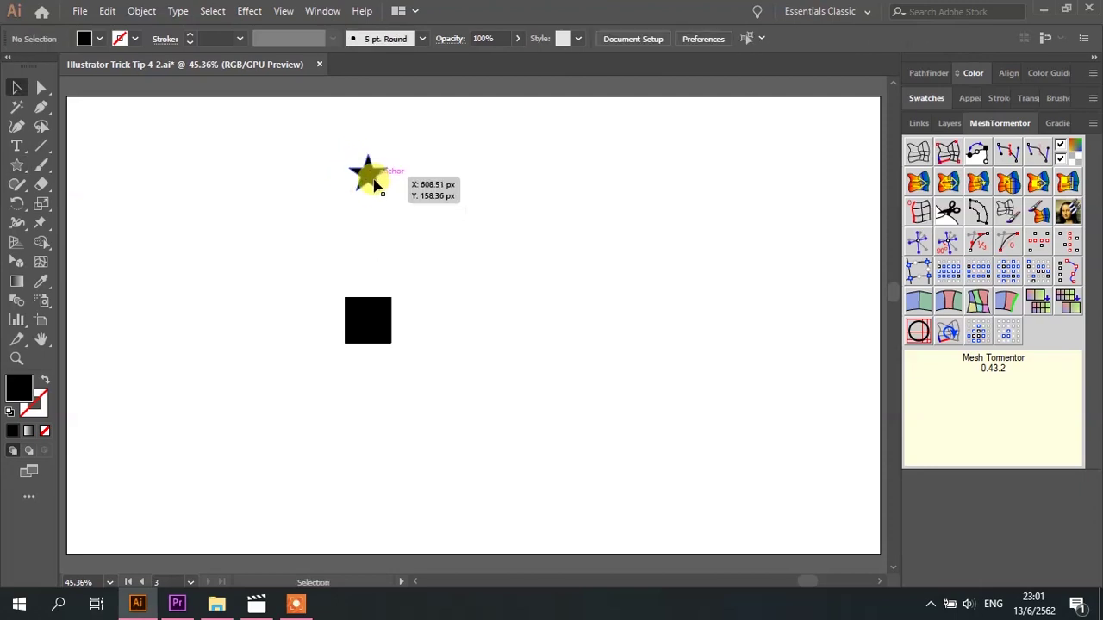
{"action": "left_click", "coordinate": [368, 179]}
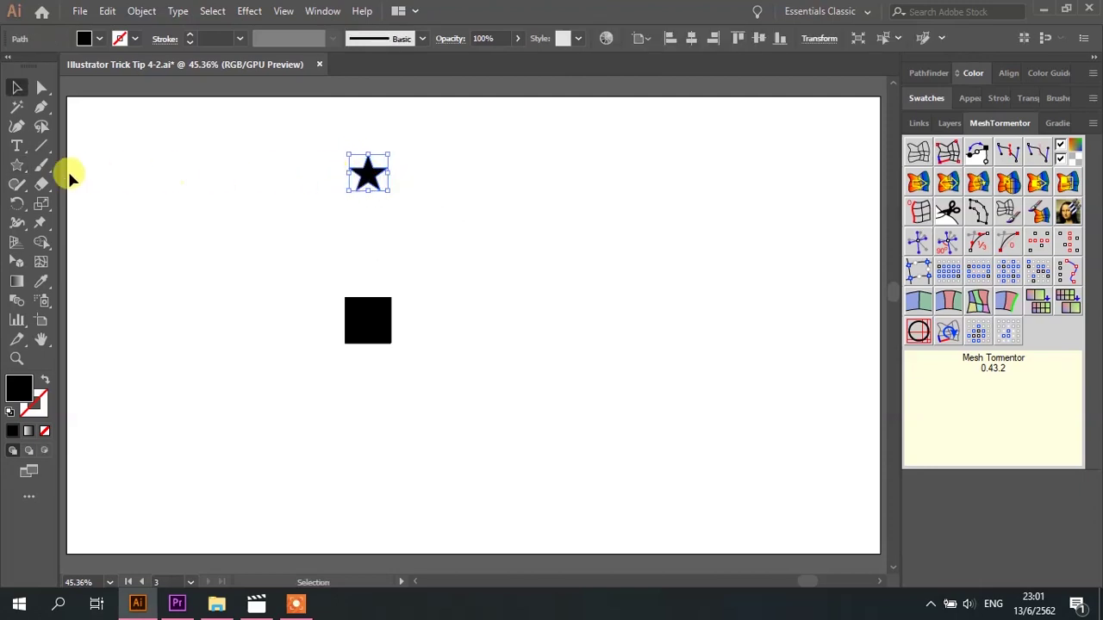
Rotate-copy the star 15° around the square's centre, repeating Ctrl+D to close the ring
{"action": "left_click", "coordinate": [20, 204]}
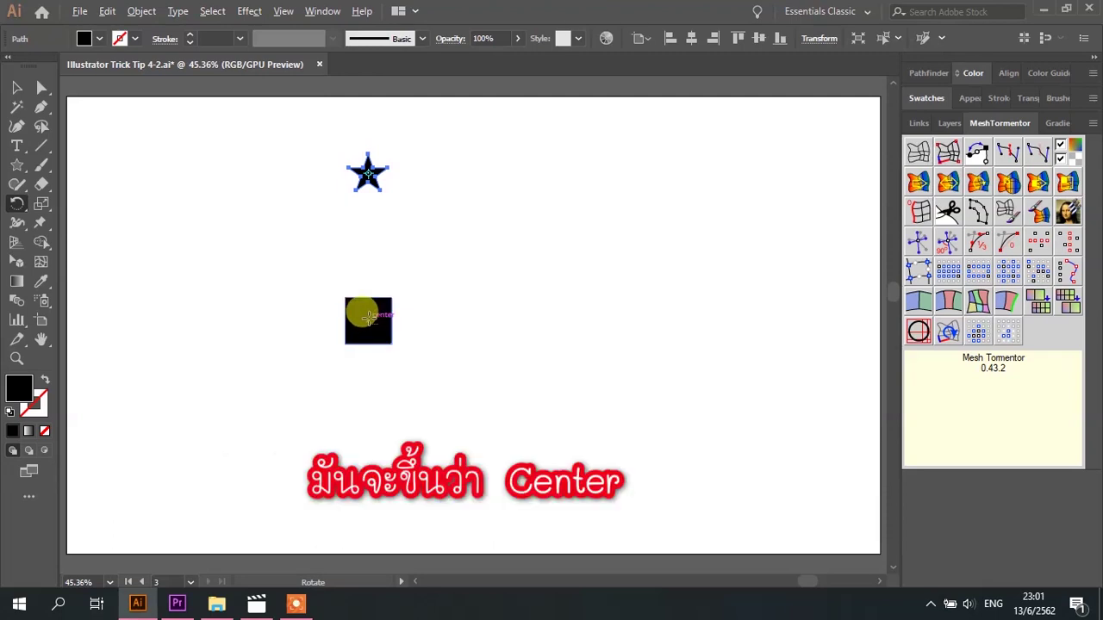
{"action": "left_click", "coordinate": [368, 318], "text": "alt"}
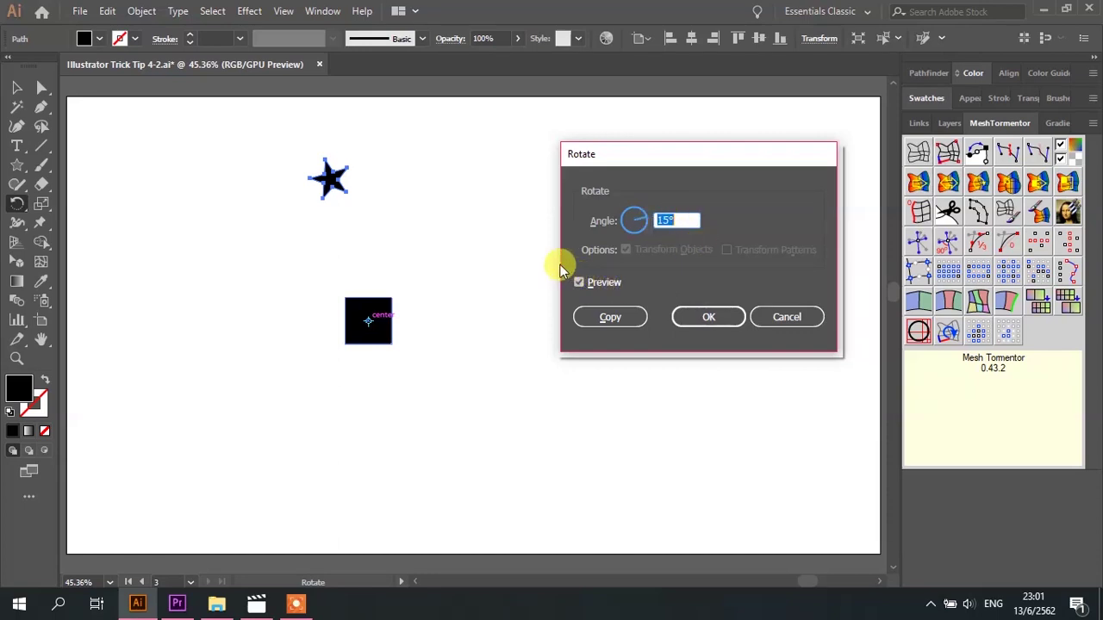
{"action": "left_click", "coordinate": [610, 318]}
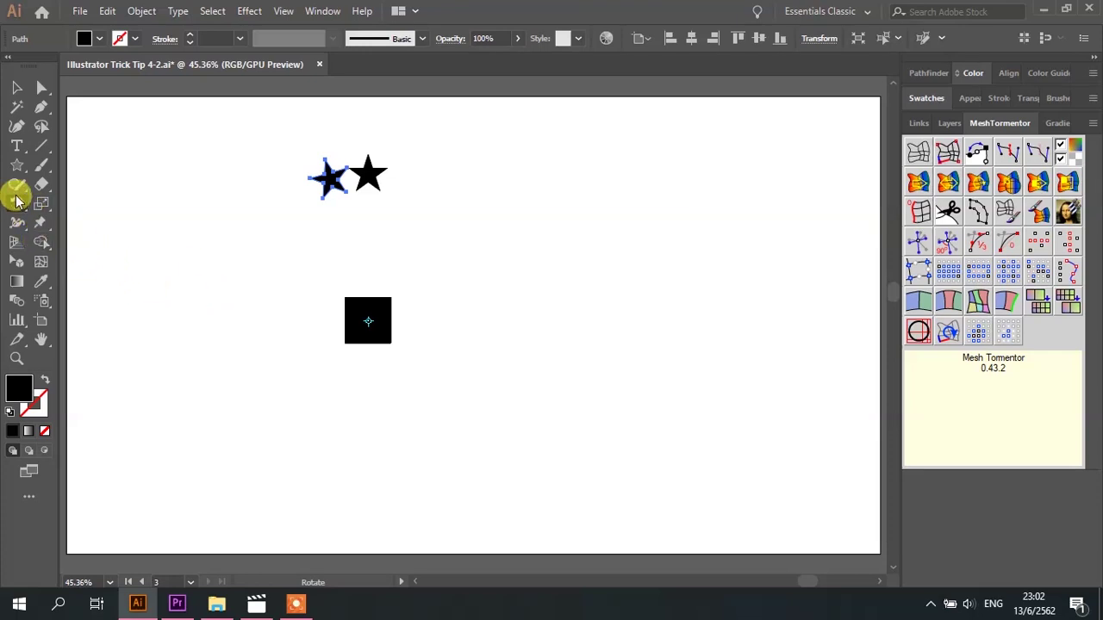
{"action": "key", "text": "ctrl+d"}
{"action": "key", "text": "ctrl+d"}
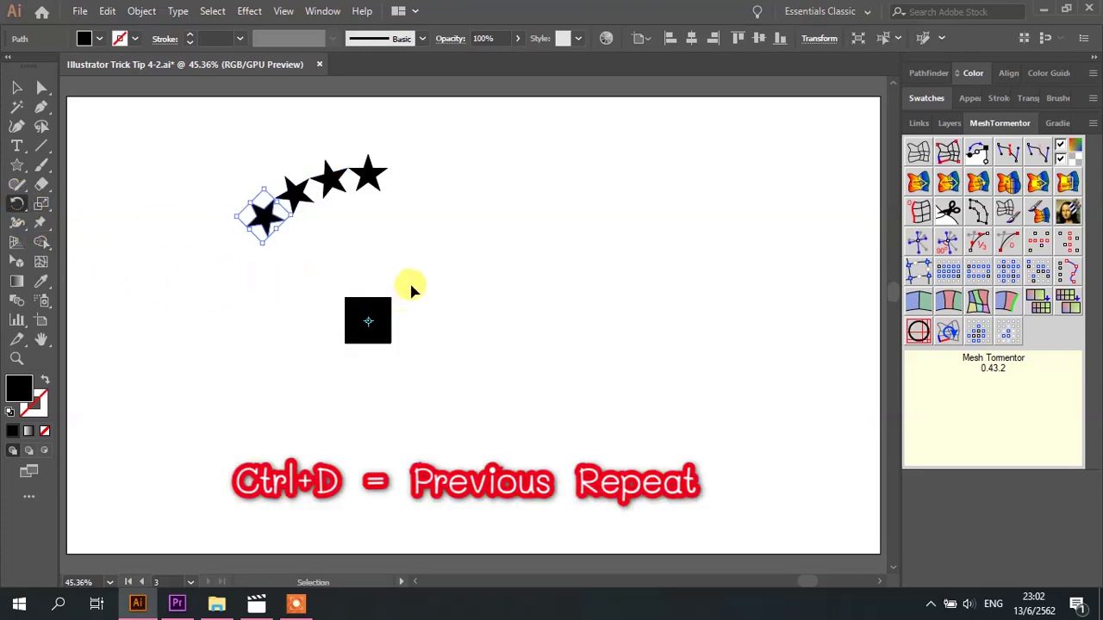
{"action": "key", "text": "ctrl+d"}
{"action": "key", "text": "ctrl+d"}
{"action": "key", "text": "ctrl+d"}
{"action": "key", "text": "ctrl+d"}
{"action": "key", "text": "ctrl+d"}
{"action": "key", "text": "ctrl+d"}
{"action": "key", "text": "ctrl+d"}
{"action": "key", "text": "ctrl+d"}
{"action": "key", "text": "ctrl+d"}
{"action": "key", "text": "ctrl+d"}
{"action": "key", "text": "ctrl+d"}
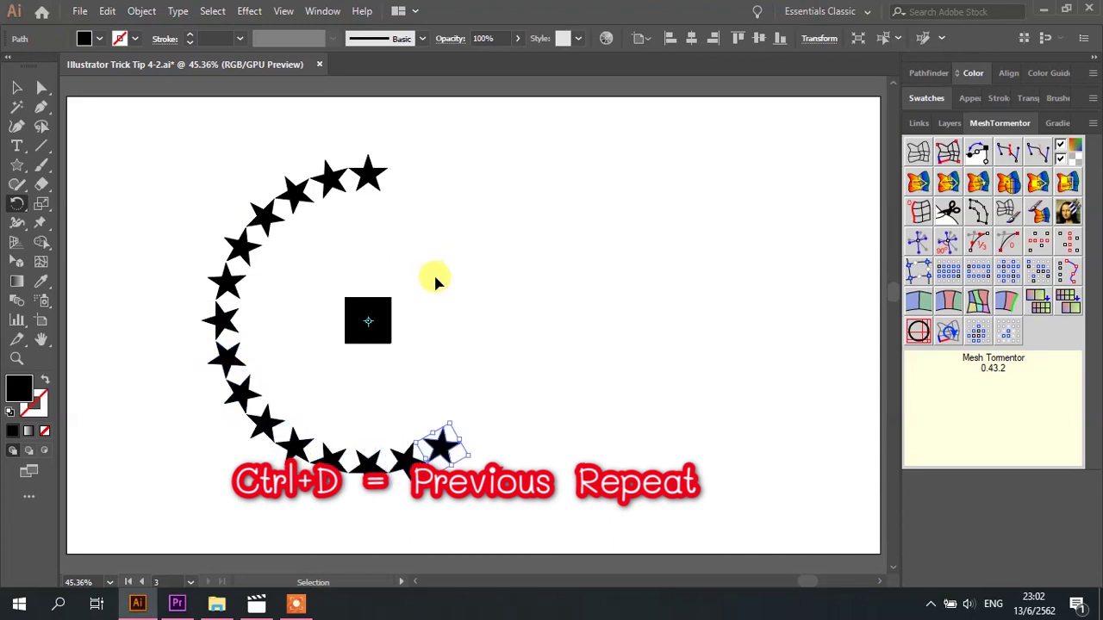
{"action": "key", "text": "ctrl+d"}
{"action": "key", "text": "ctrl+d"}
{"action": "key", "text": "ctrl+d"}
{"action": "key", "text": "ctrl+d"}
{"action": "key", "text": "ctrl+d"}
{"action": "key", "text": "ctrl+d"}
{"action": "key", "text": "ctrl+d"}
{"action": "key", "text": "ctrl+d"}
{"action": "key", "text": "ctrl+d"}
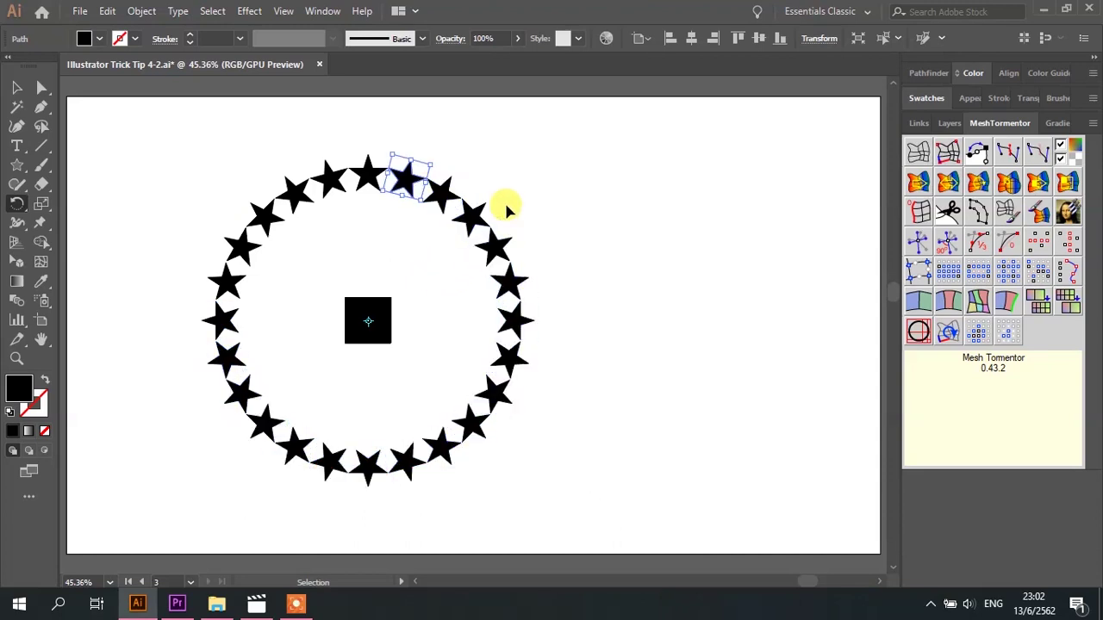
{"action": "key", "text": "v"}
{"action": "left_click", "coordinate": [484, 175]}
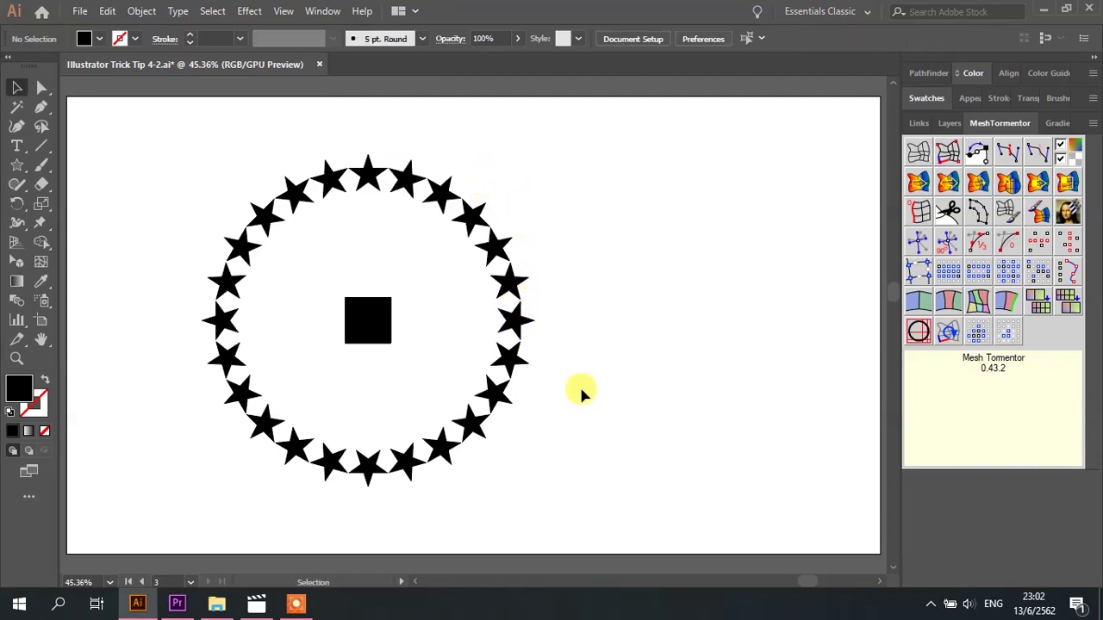
Draw a small many-pointed star above the star ring
{"action": "left_click_drag", "start_coordinate": [7, 163], "coordinate": [81, 241]}
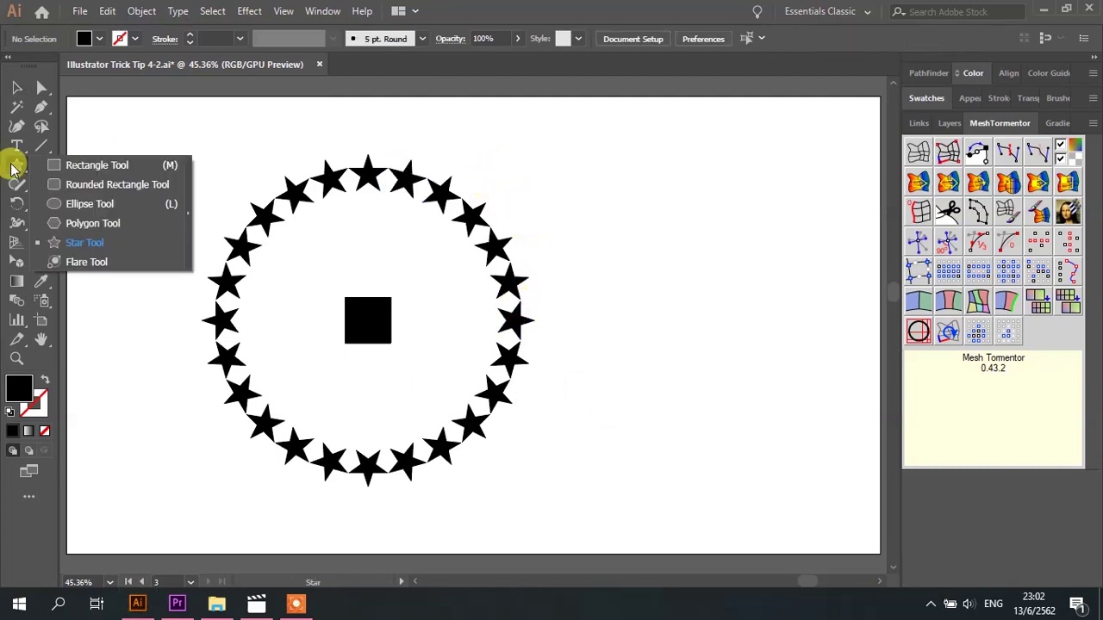
{"action": "left_click_drag", "start_coordinate": [370, 134], "coordinate": [382, 138]}
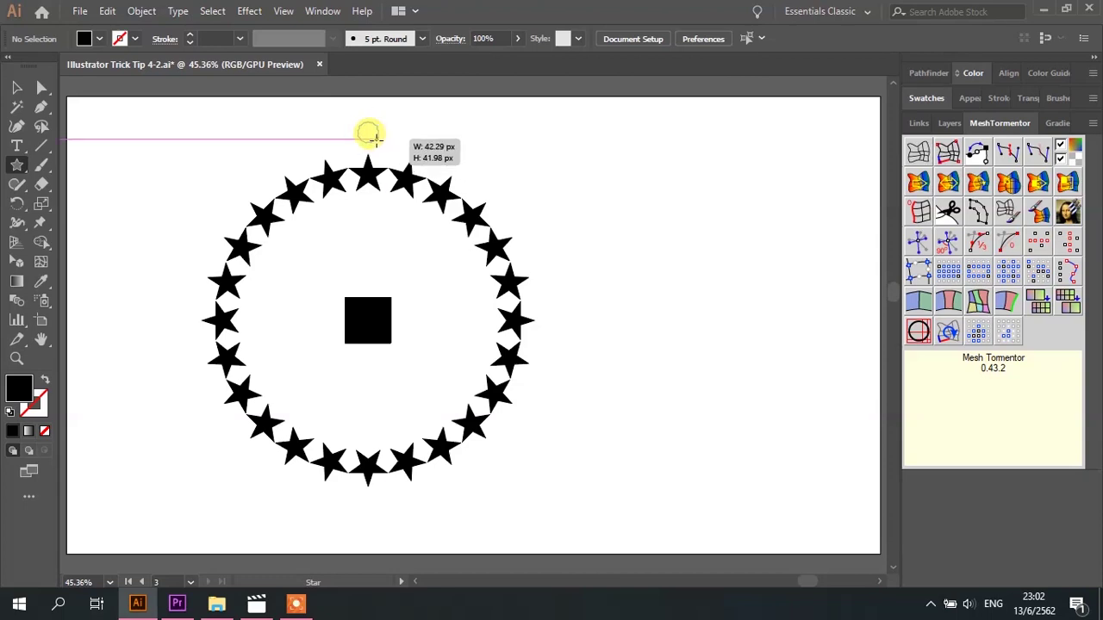
{"action": "left_click", "coordinate": [17, 91]}
{"action": "left_click_drag", "start_coordinate": [379, 138], "coordinate": [388, 151]}
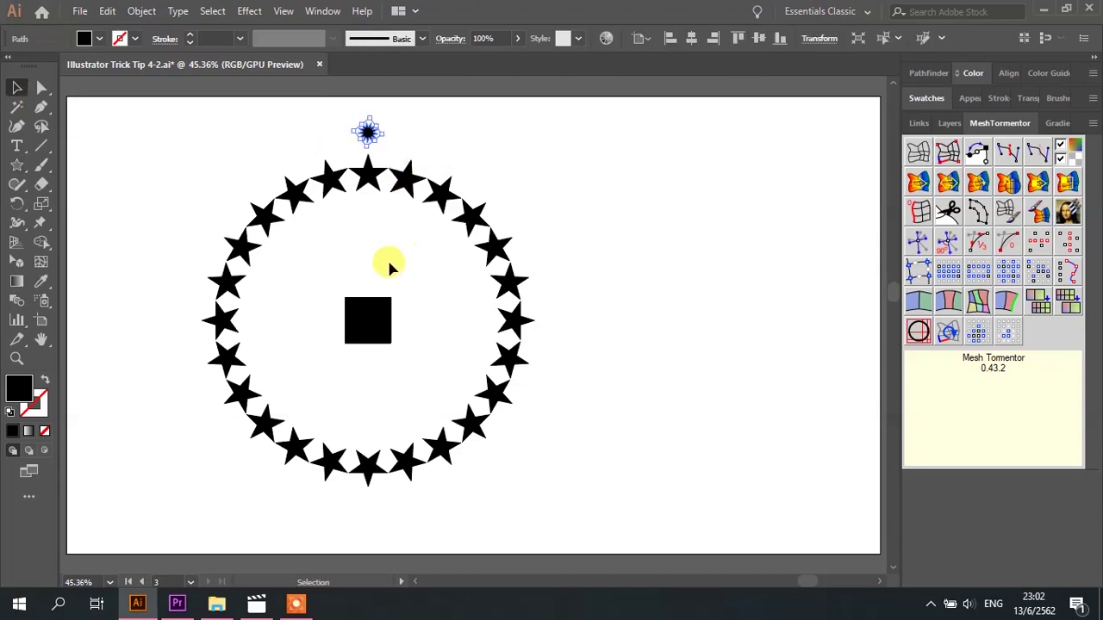
Rotate-copy the small star 15° around the square's centre, repeating twice with Ctrl+D
{"action": "left_click", "coordinate": [19, 201]}
{"action": "left_click", "coordinate": [368, 319], "text": "alt"}
{"action": "left_click", "coordinate": [579, 282]}
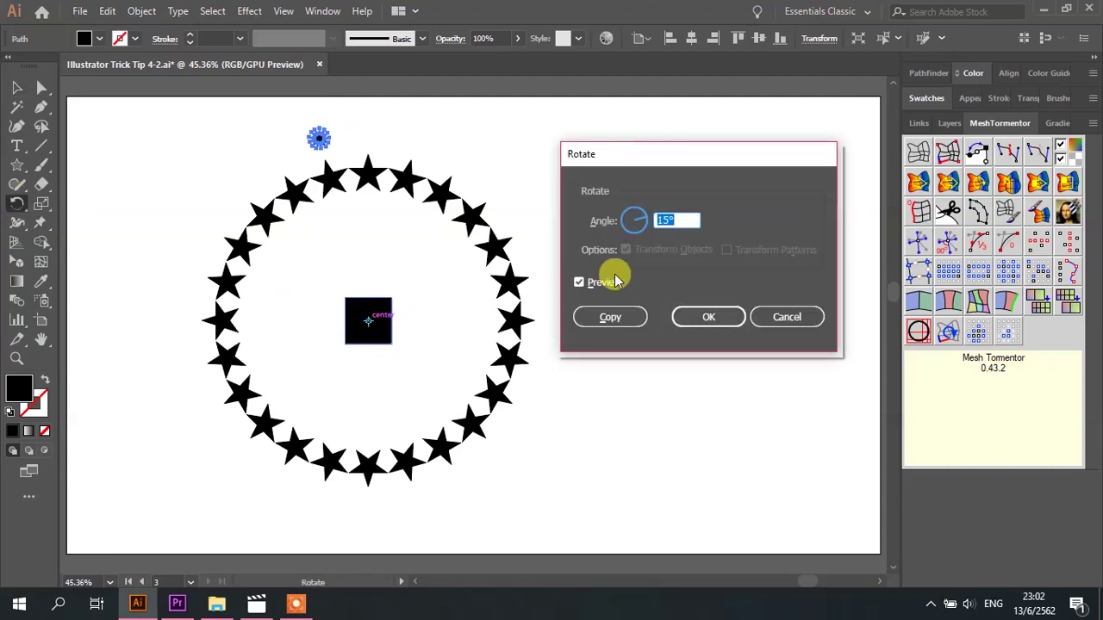
{"action": "left_click", "coordinate": [612, 317]}
{"action": "key", "text": "ctrl+d"}
{"action": "key", "text": "ctrl+d"}
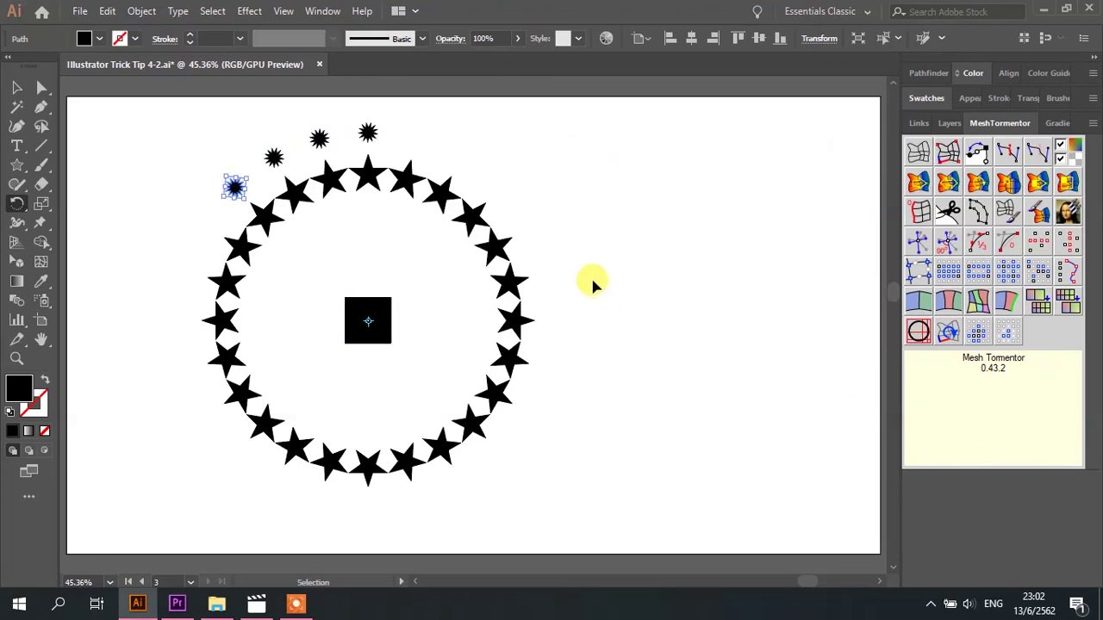
{"action": "key", "text": "ctrl+d"}
{"action": "key", "text": "ctrl+d"}
{"action": "key", "text": "ctrl+d"}
{"action": "key", "text": "ctrl+d"}
{"action": "key", "text": "ctrl+d"}
{"action": "key", "text": "ctrl+d"}
{"action": "key", "text": "ctrl+d"}
{"action": "key", "text": "ctrl+d"}
{"action": "key", "text": "ctrl+d"}
{"action": "key", "text": "ctrl+d"}
Close the outer spiky-star ring, clear the selection and zoom to 50%
{"action": "key", "text": "v"}
{"action": "key", "text": "ctrl+shift+a"}
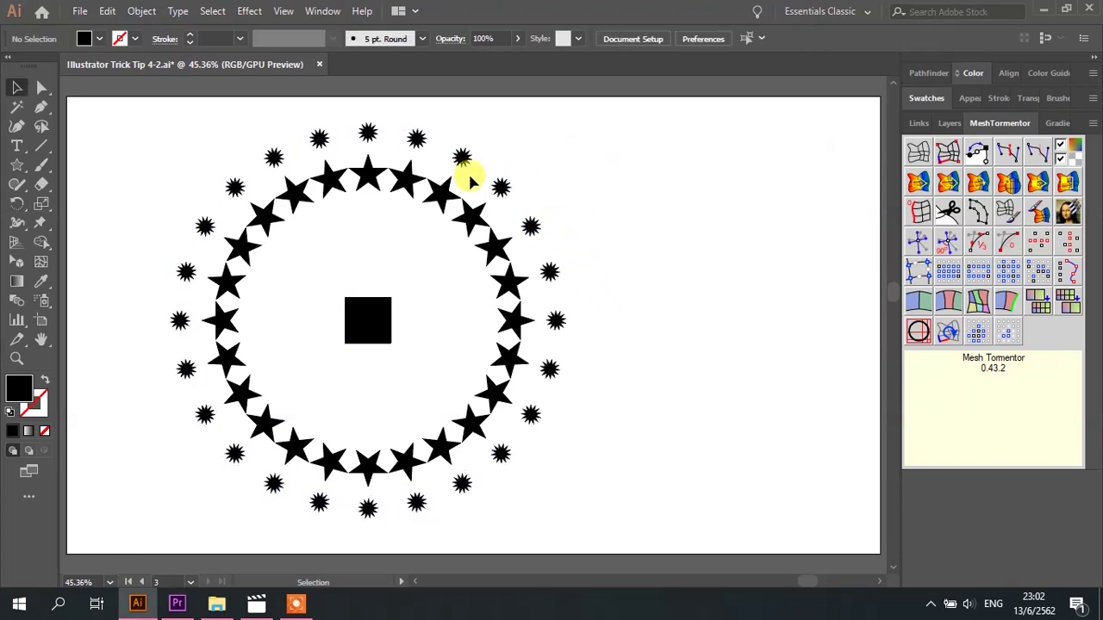
{"action": "key", "text": "ctrl+plus"}
{"action": "left_click", "coordinate": [403, 317]}
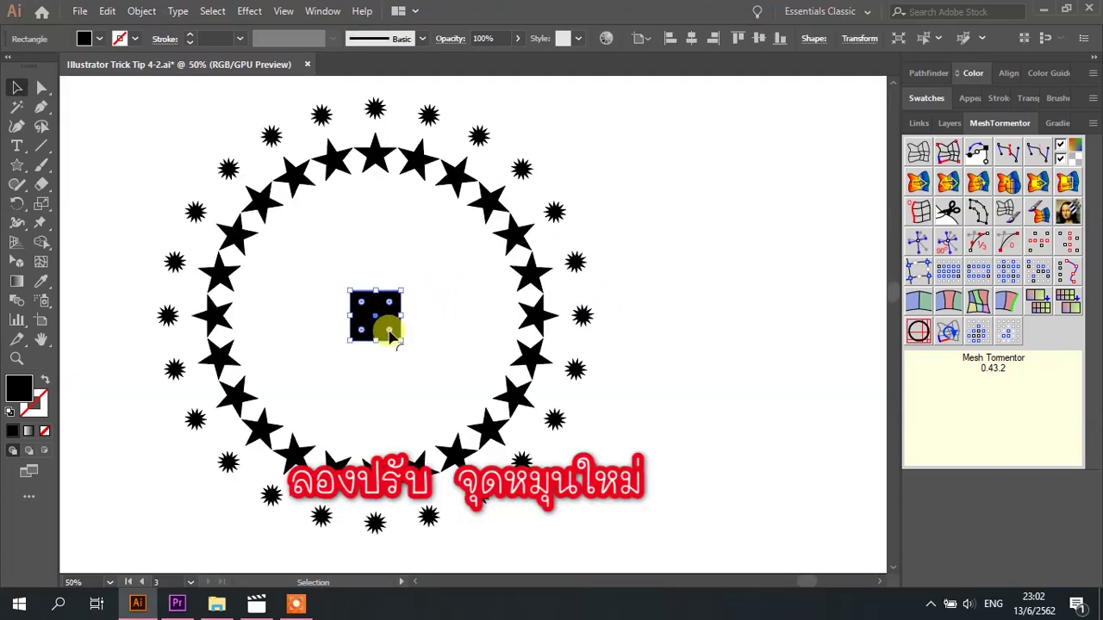
{"action": "left_click", "coordinate": [450, 341]}
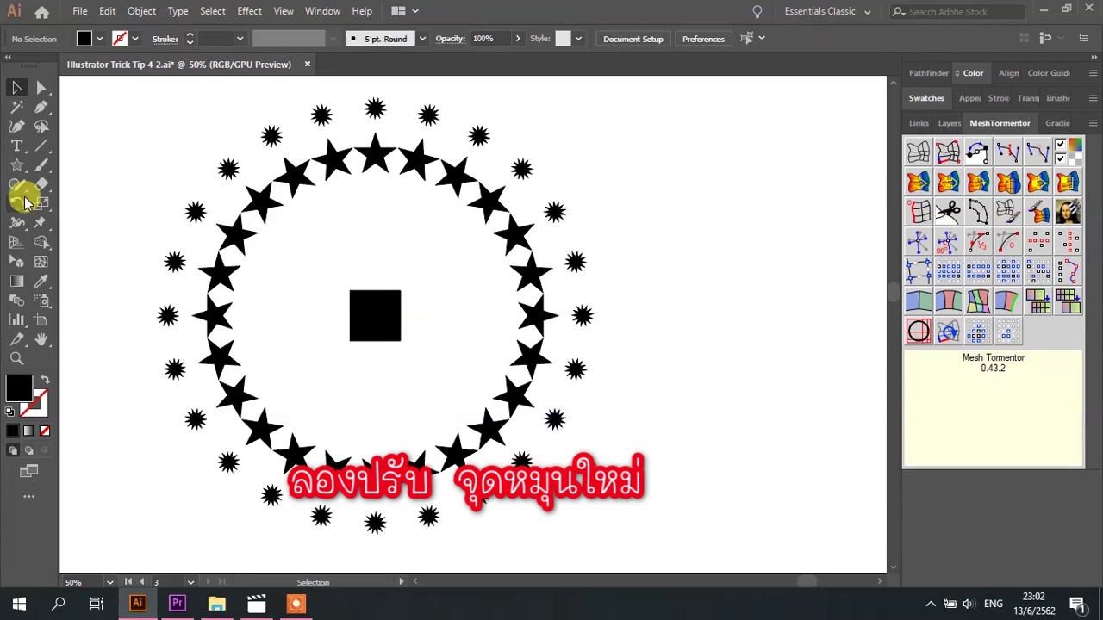
Draw a black circle with the Ellipse Tool below the square
{"action": "left_click_drag", "start_coordinate": [17, 165], "coordinate": [64, 201]}
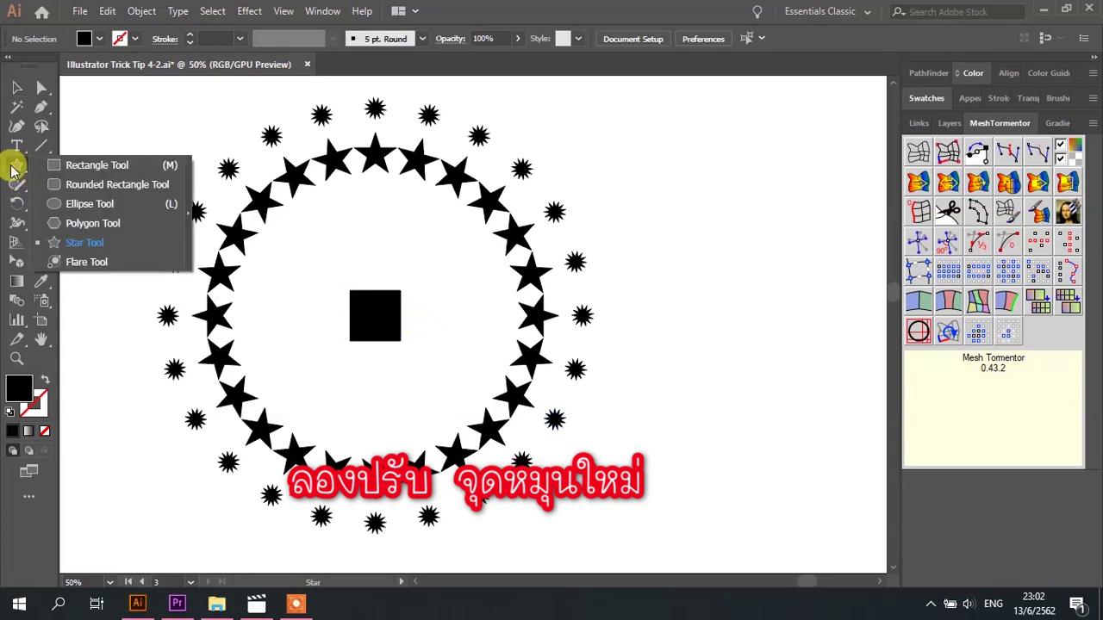
{"action": "left_click_drag", "start_coordinate": [375, 388], "coordinate": [394, 408]}
{"action": "key", "text": "v"}
{"action": "left_click", "coordinate": [136, 278]}
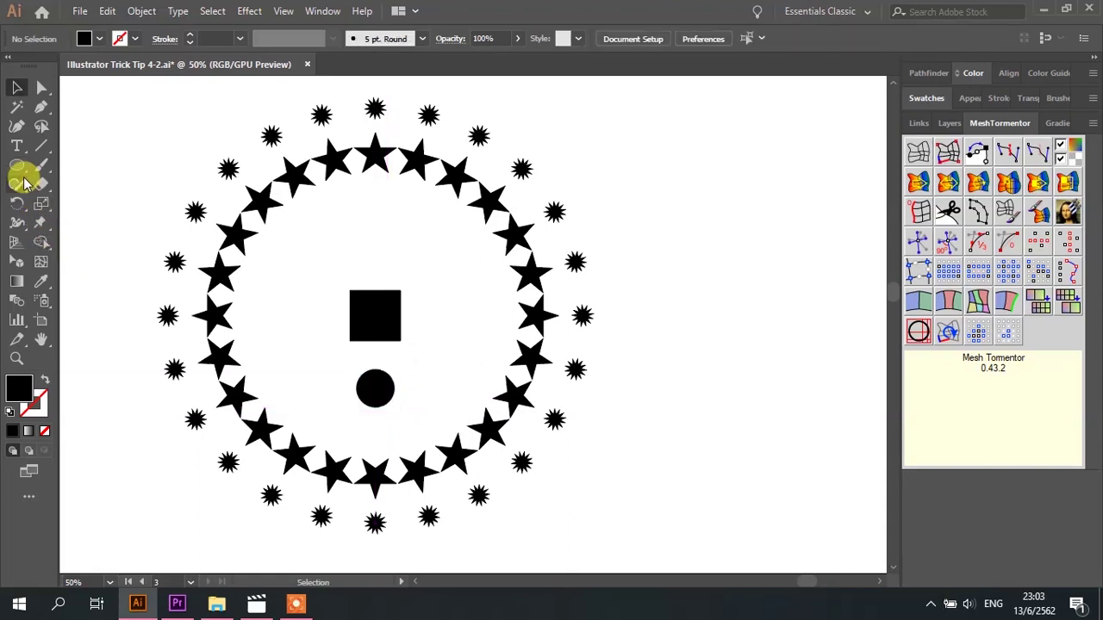
Draw a tiny black dot above the rings and select it
{"action": "left_click_drag", "start_coordinate": [18, 165], "coordinate": [86, 245]}
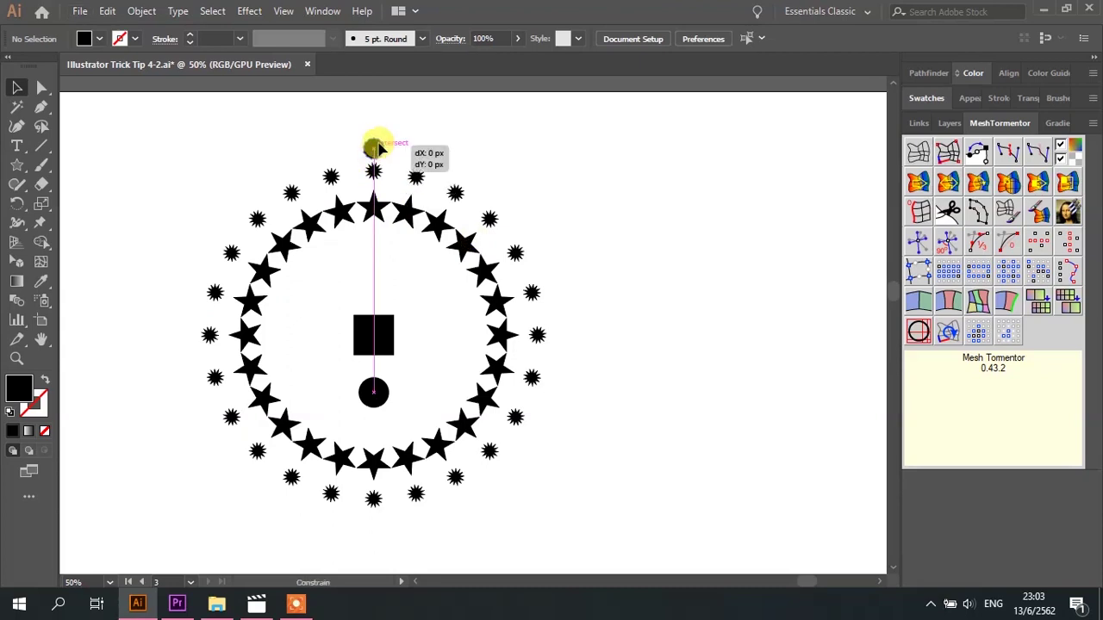
{"action": "left_click_drag", "start_coordinate": [376, 148], "coordinate": [374, 142]}
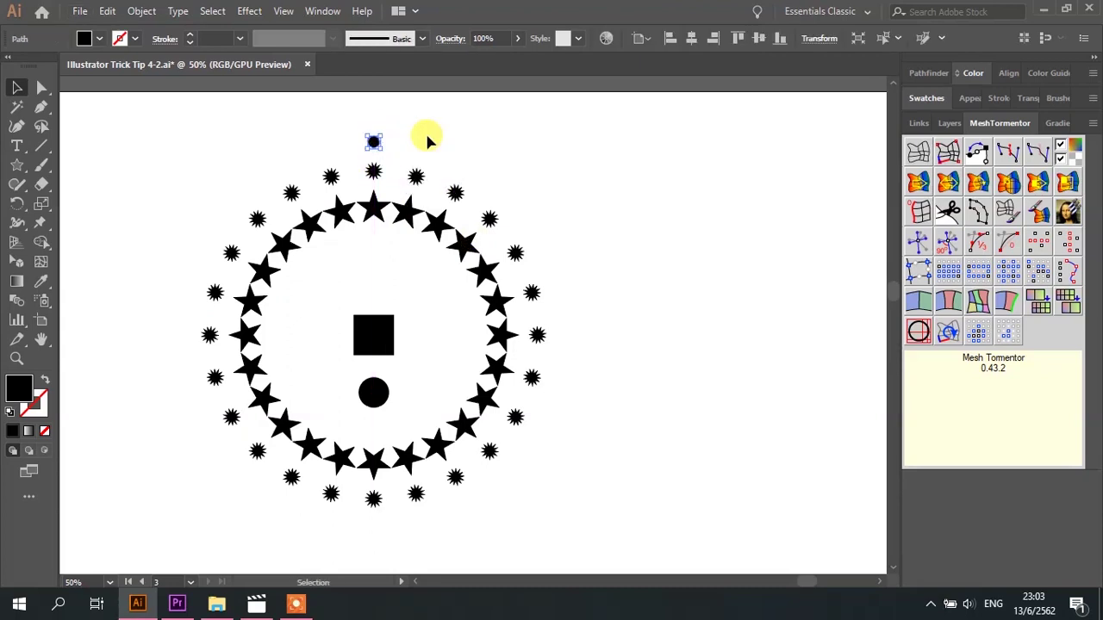
{"action": "left_click", "coordinate": [429, 140]}
{"action": "left_click", "coordinate": [374, 143]}
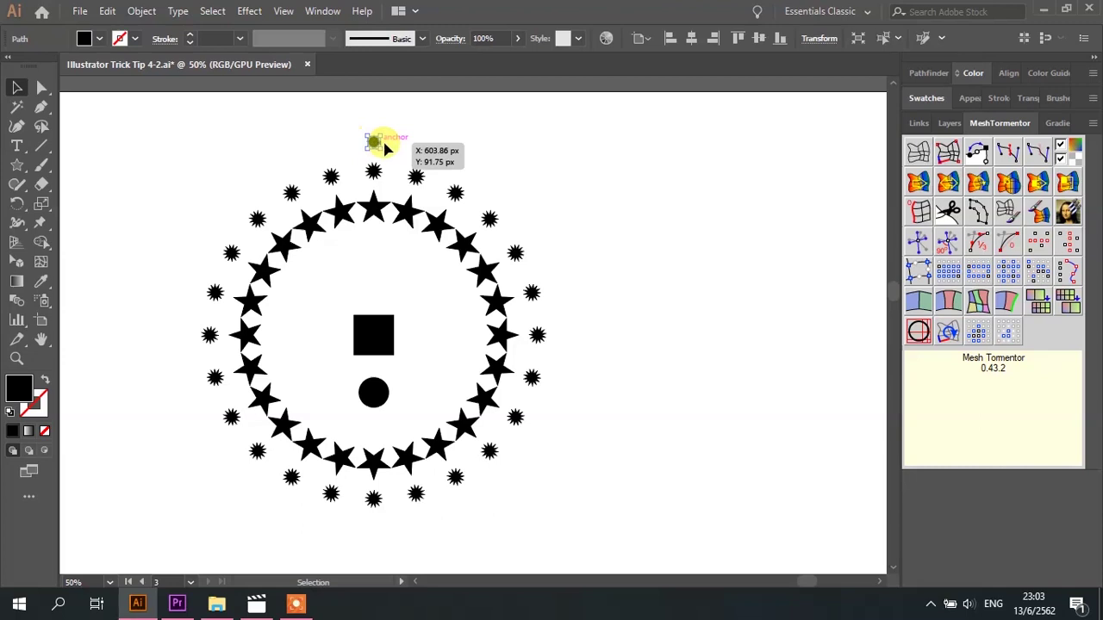
Rotate-copy the dot in 15° steps around the lower circle's centre, then zoom out
{"action": "left_click", "coordinate": [19, 207]}
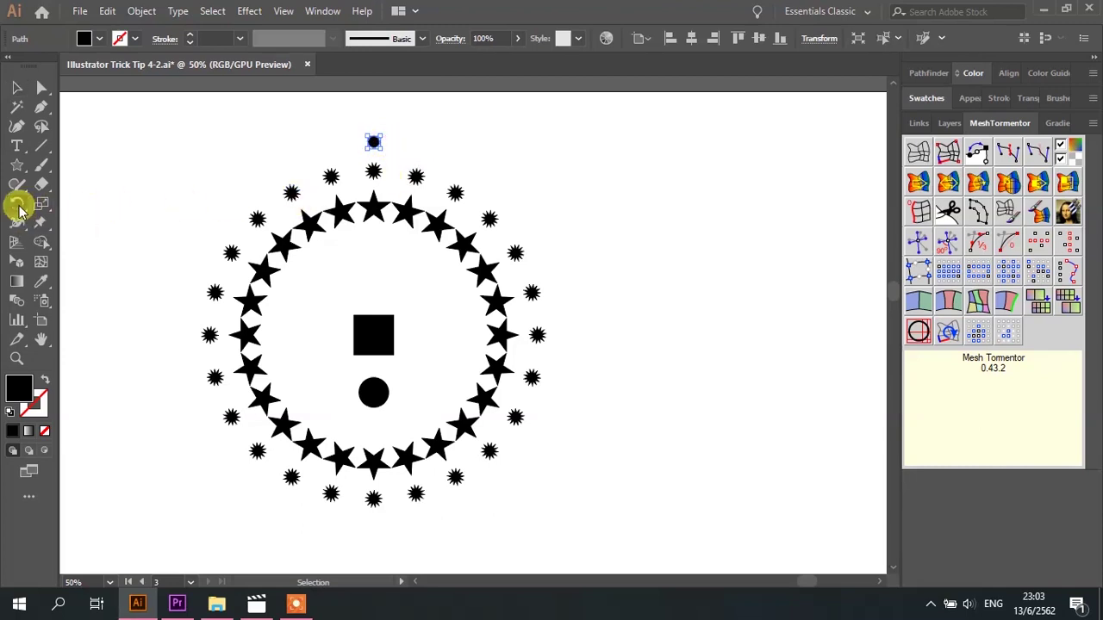
{"action": "left_click", "coordinate": [374, 392], "text": "alt"}
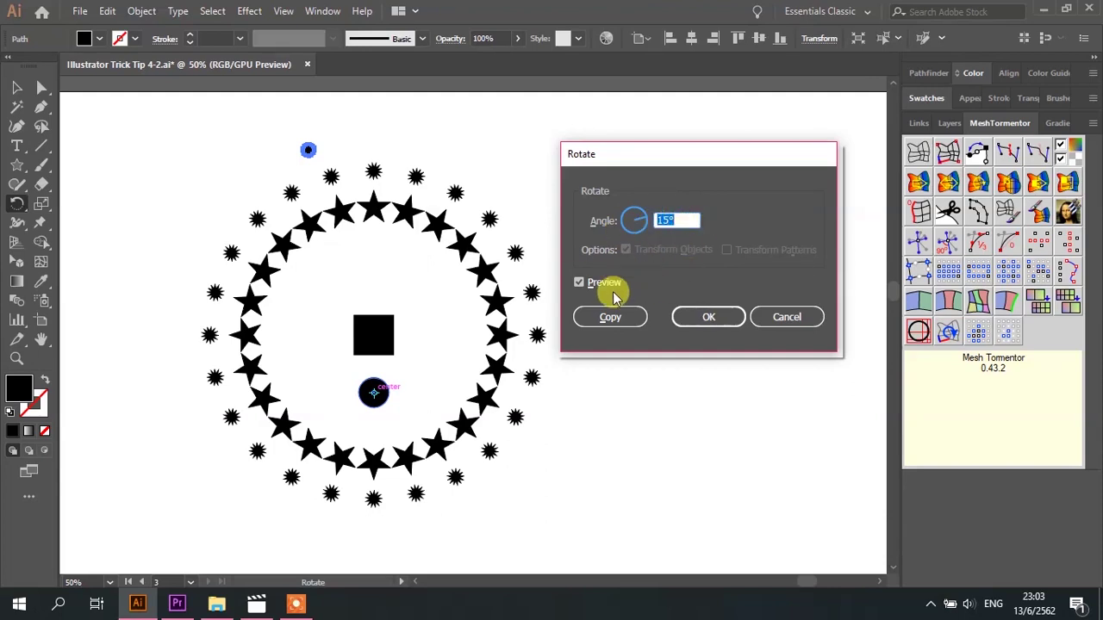
{"action": "left_click", "coordinate": [608, 318]}
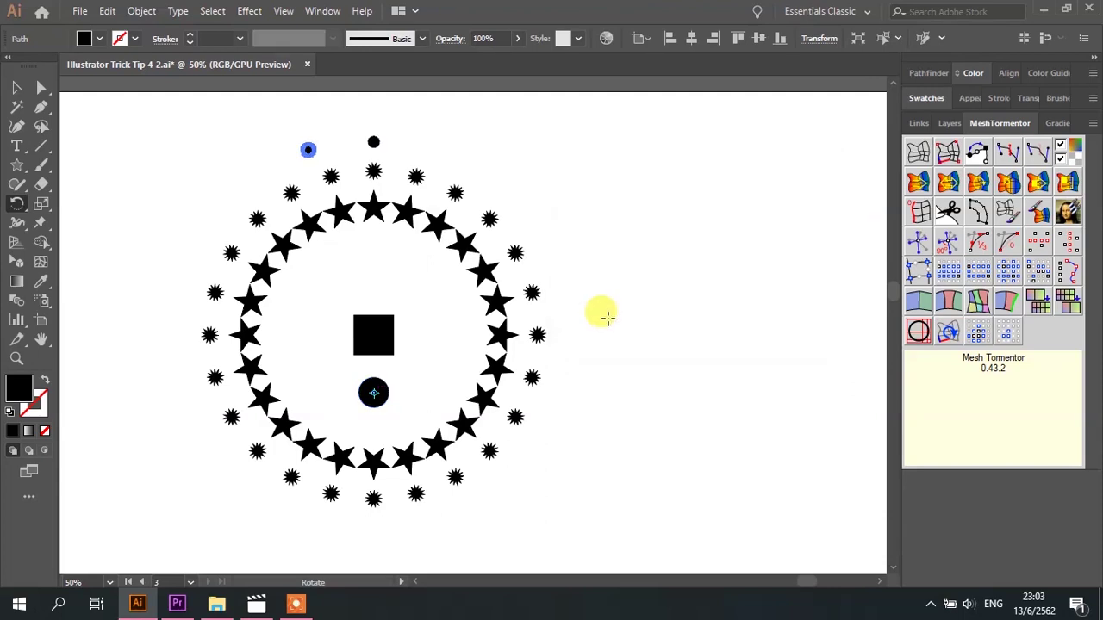
{"action": "key", "text": "ctrl+d"}
{"action": "key", "text": "ctrl+d"}
{"action": "key", "text": "ctrl+d"}
{"action": "key", "text": "ctrl+d"}
{"action": "key", "text": "ctrl+d"}
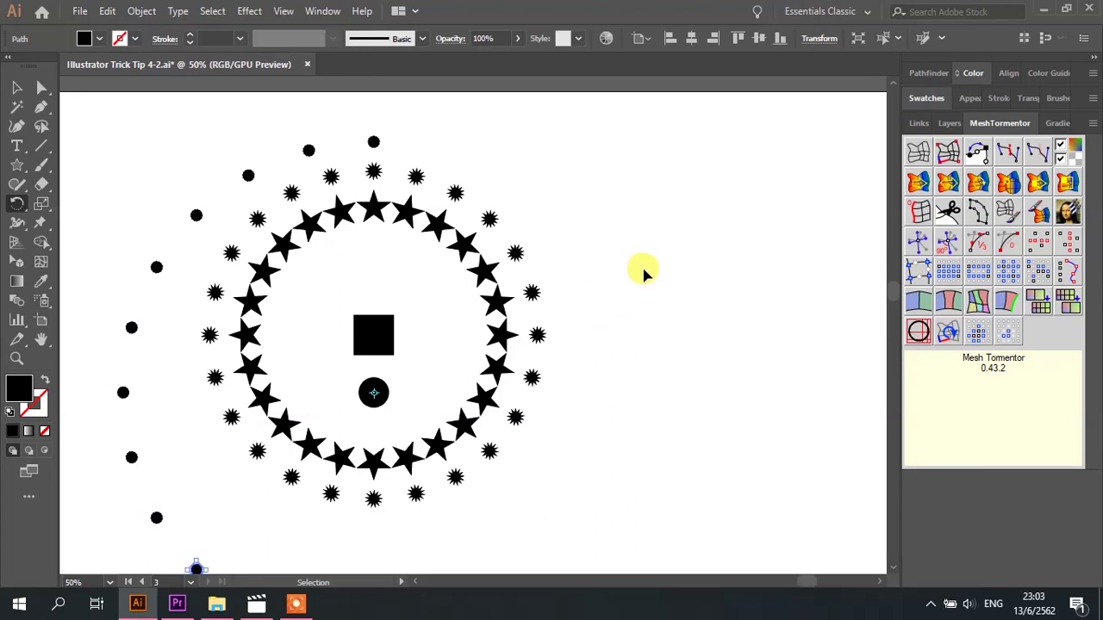
{"action": "key", "text": "ctrl+d"}
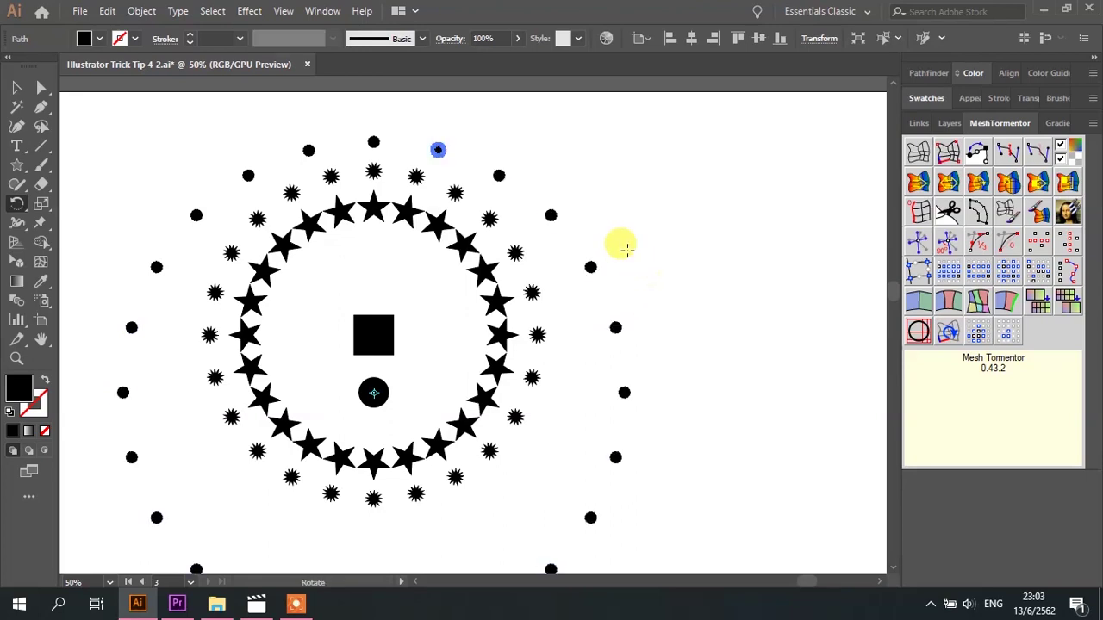
{"action": "key", "text": "v"}
{"action": "left_click", "coordinate": [568, 175]}
{"action": "key", "text": "ctrl+minus"}
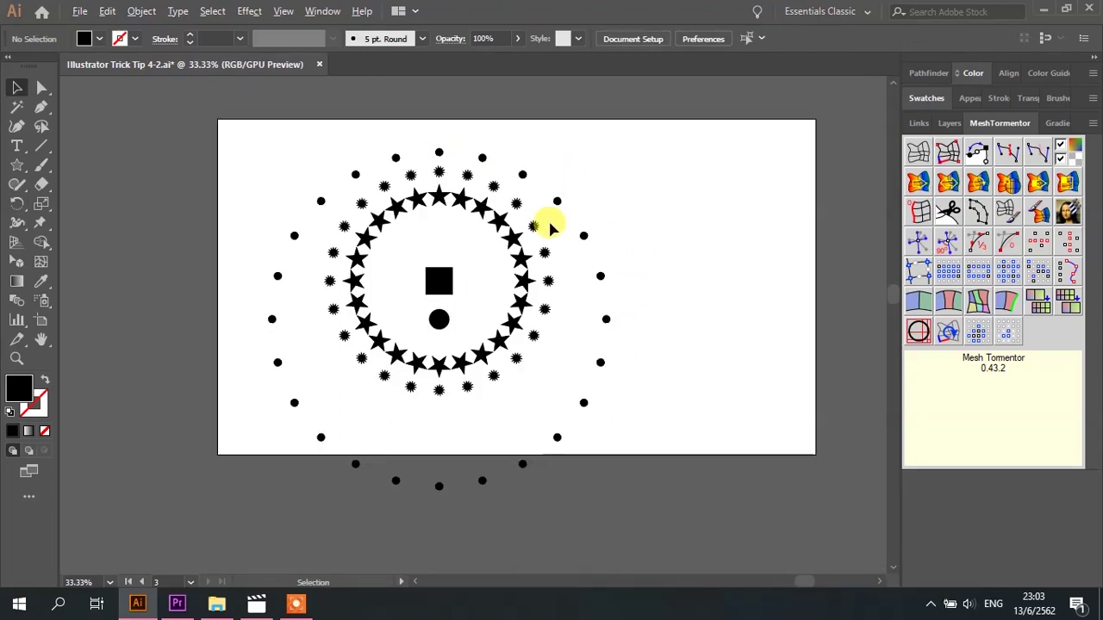
Delete the central square and small circle
{"action": "scroll", "coordinate": [472, 286], "scroll_direction": "up", "scroll_amount": 1}
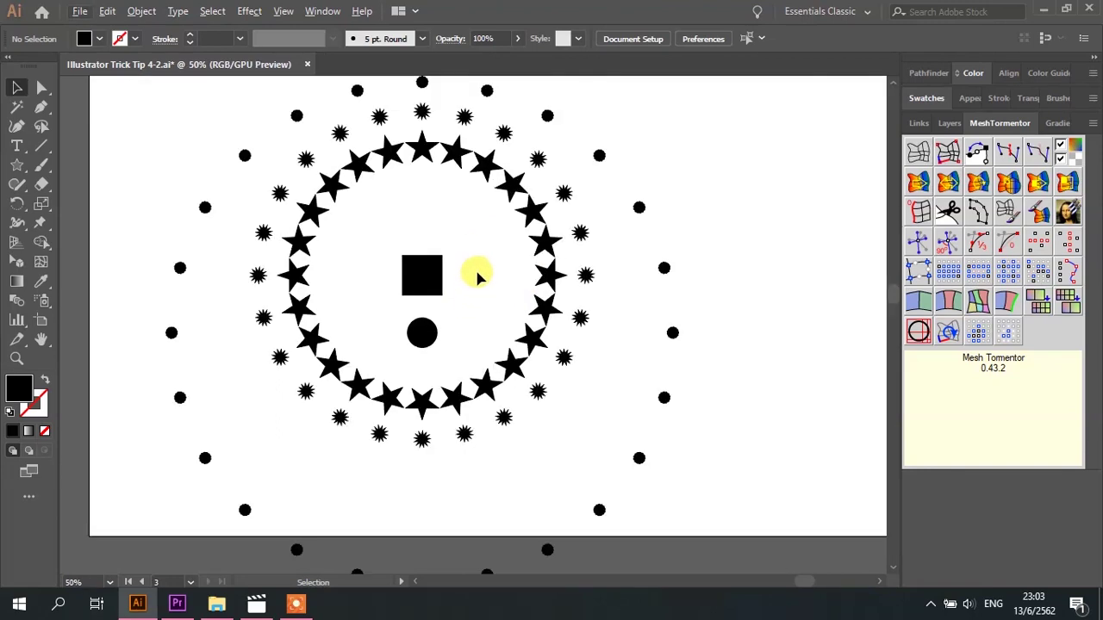
{"action": "scroll", "coordinate": [475, 267], "scroll_direction": "down", "scroll_amount": 1}
{"action": "left_click_drag", "start_coordinate": [467, 248], "coordinate": [428, 323]}
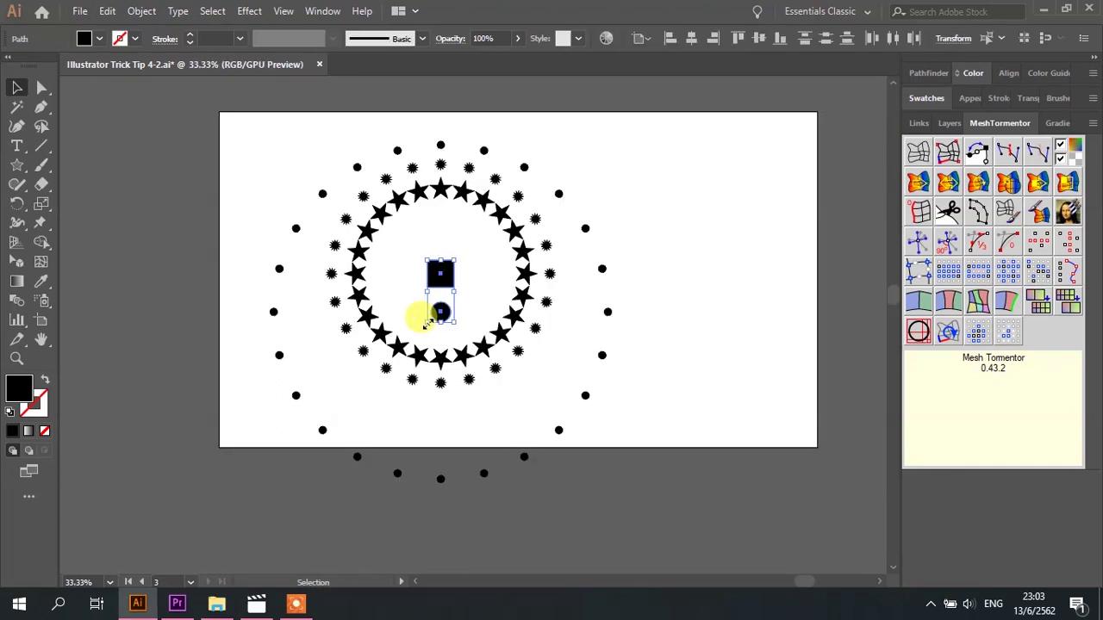
{"action": "key", "text": "Delete"}
Scale down all the star-and-dot rings together
{"action": "left_click_drag", "start_coordinate": [295, 463], "coordinate": [681, 128]}
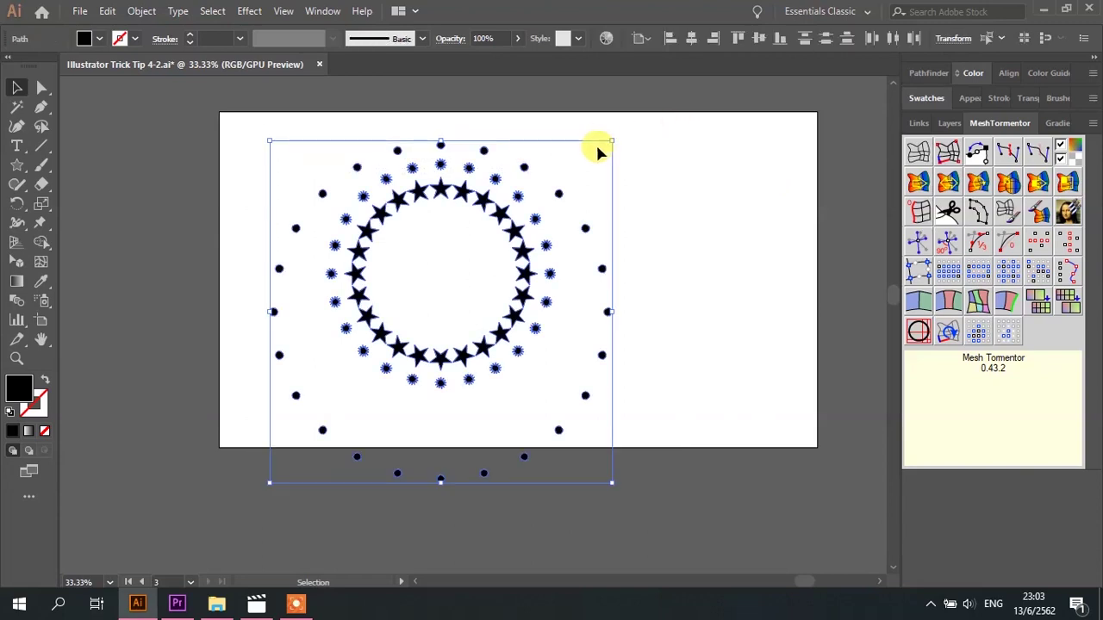
{"action": "left_click_drag", "start_coordinate": [600, 149], "coordinate": [455, 222]}
{"action": "left_click", "coordinate": [579, 195]}
{"action": "scroll", "coordinate": [579, 194], "scroll_direction": "up", "scroll_amount": 1}
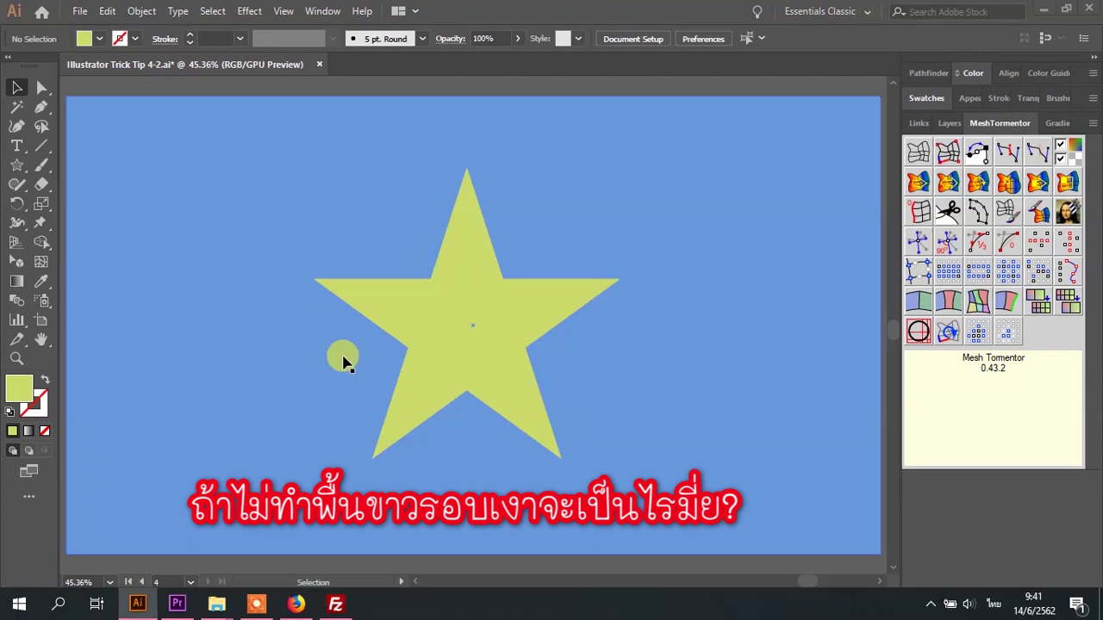
Apply a Drop Shadow effect to the yellow star
{"action": "left_click", "coordinate": [424, 328]}
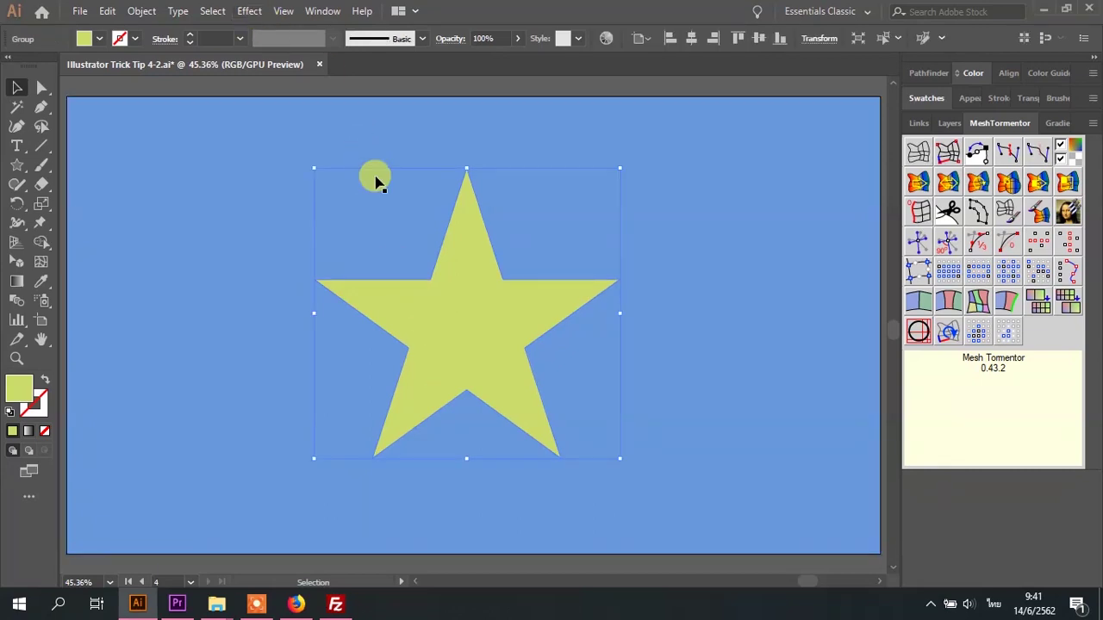
{"action": "left_click", "coordinate": [248, 12]}
{"action": "mouse_move", "coordinate": [271, 194]}
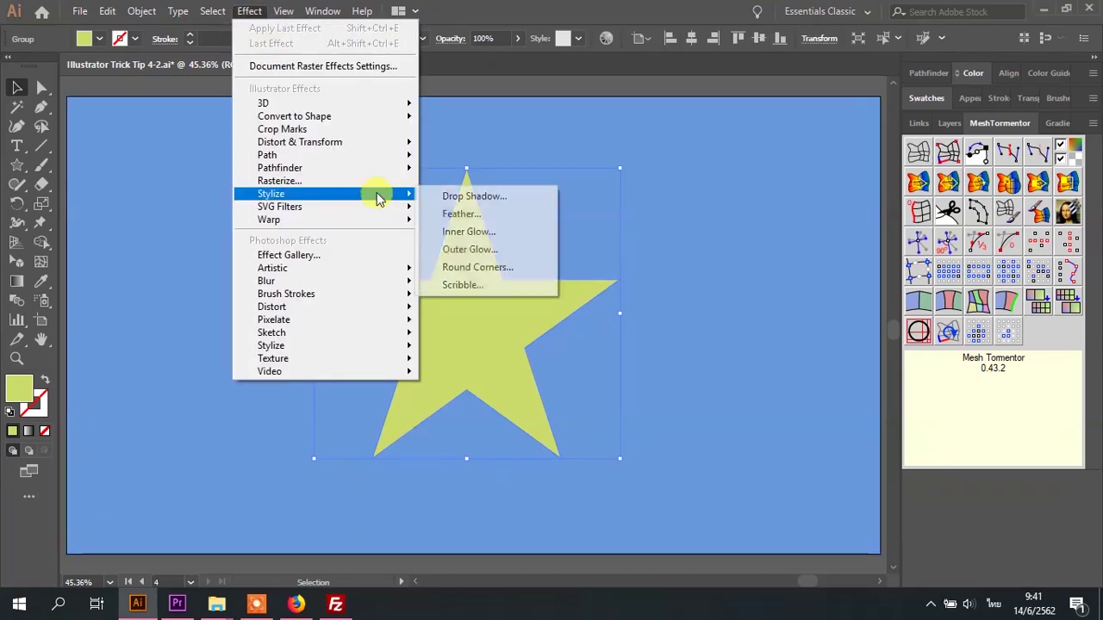
{"action": "left_click", "coordinate": [464, 198]}
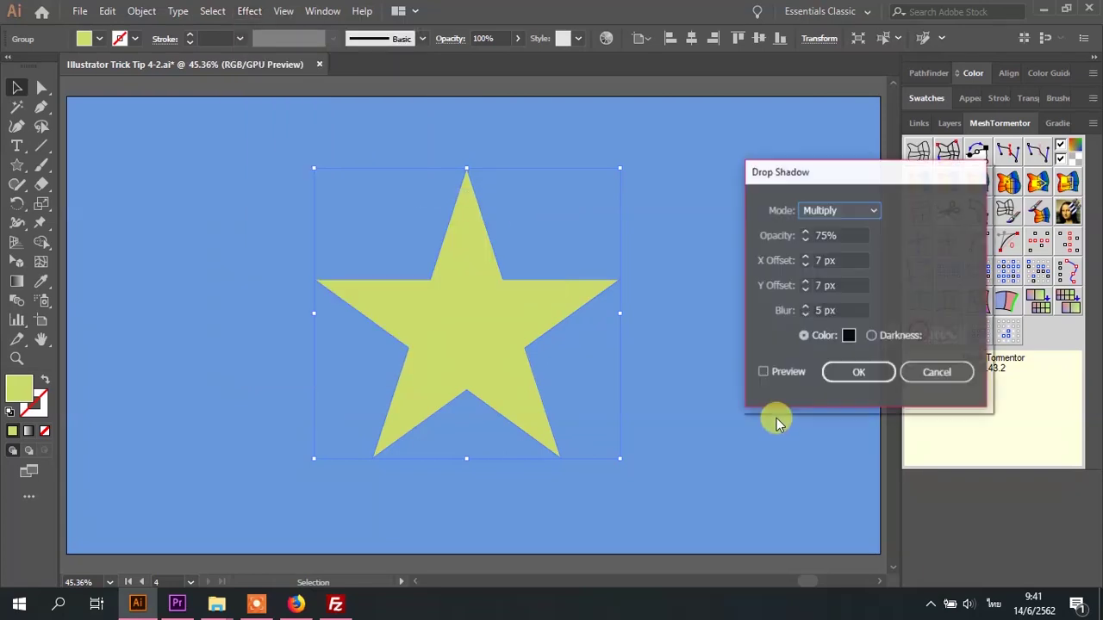
{"action": "left_click", "coordinate": [849, 379]}
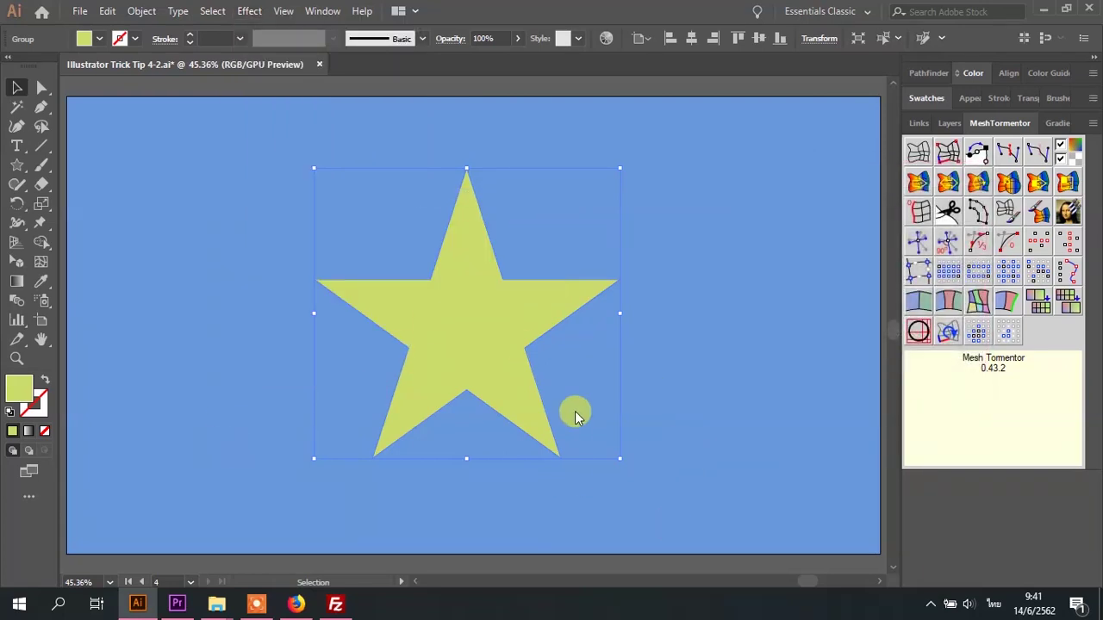
Expand the star's appearance and select the separated shadow image
{"action": "left_click", "coordinate": [594, 293]}
{"action": "left_click", "coordinate": [505, 301]}
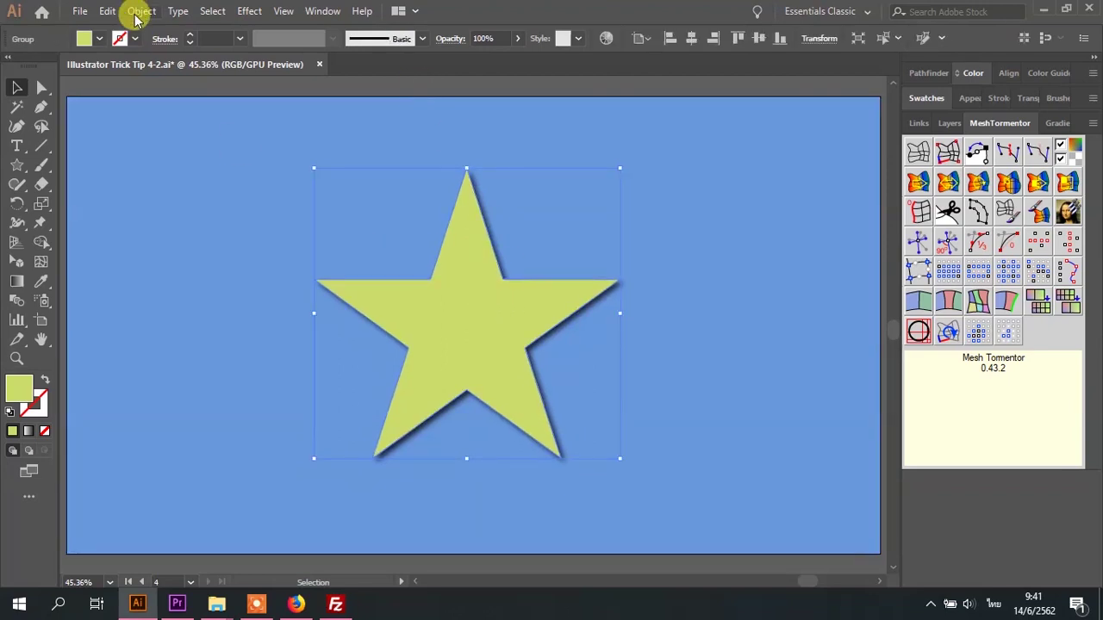
{"action": "left_click", "coordinate": [137, 12]}
{"action": "left_click", "coordinate": [263, 192]}
{"action": "left_click", "coordinate": [488, 114]}
{"action": "left_click_drag", "start_coordinate": [500, 298], "coordinate": [303, 307]}
Undo the shadow move and rasterize the shadow at RGB, High (300 ppi)
{"action": "key", "text": "ctrl+z"}
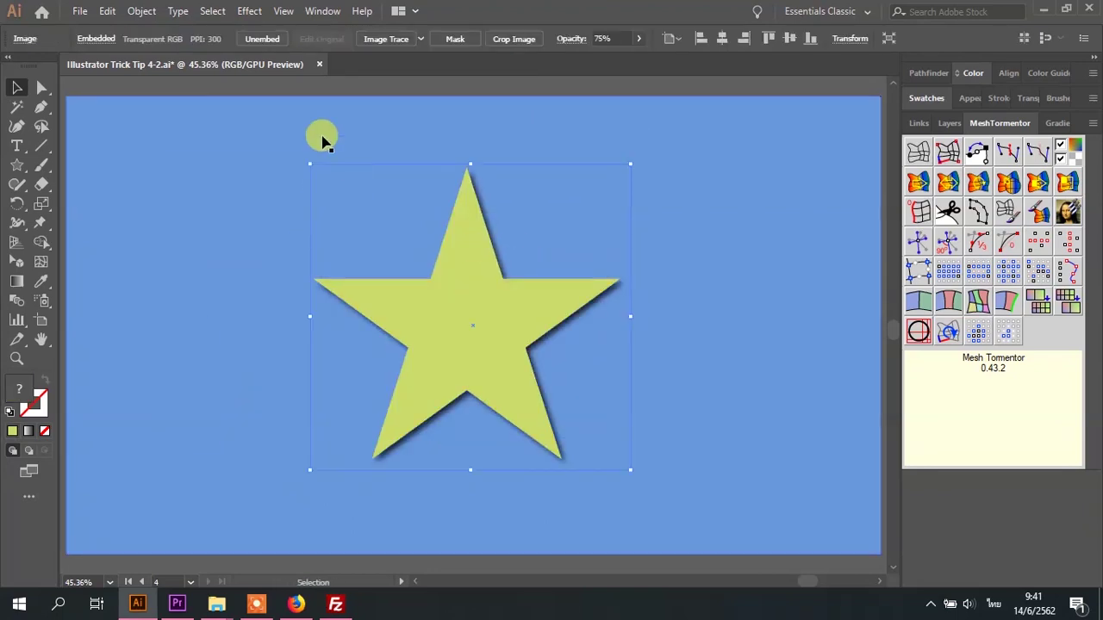
{"action": "left_click", "coordinate": [139, 11]}
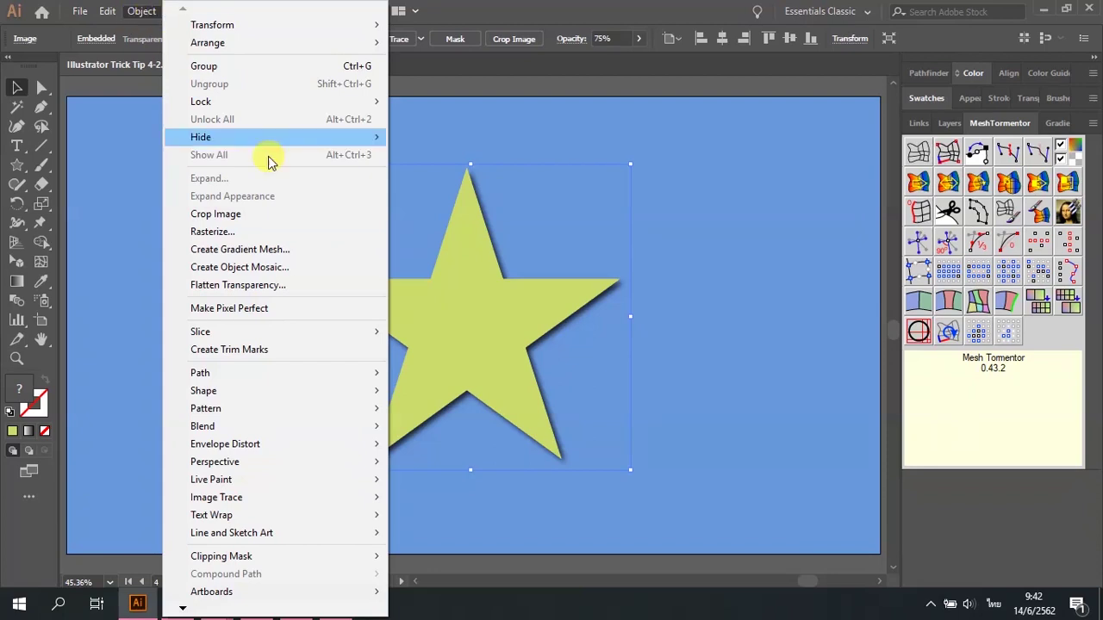
{"action": "left_click", "coordinate": [296, 229]}
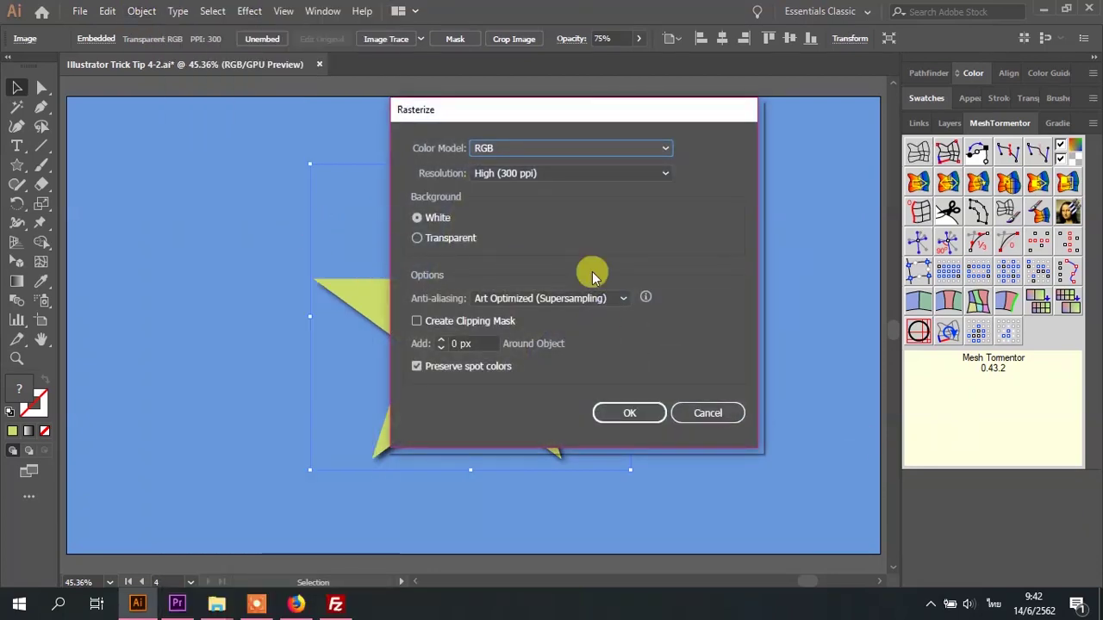
{"action": "left_click", "coordinate": [629, 412]}
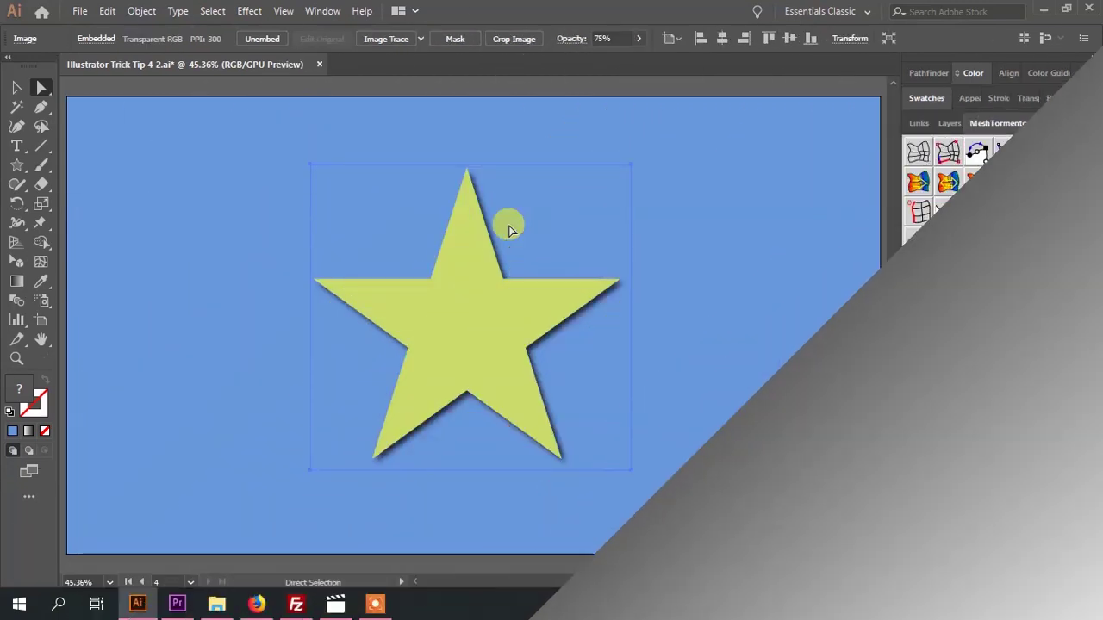
Rasterize the shadow with a Transparent background and drag it beside the yellow star
{"action": "left_click", "coordinate": [142, 10]}
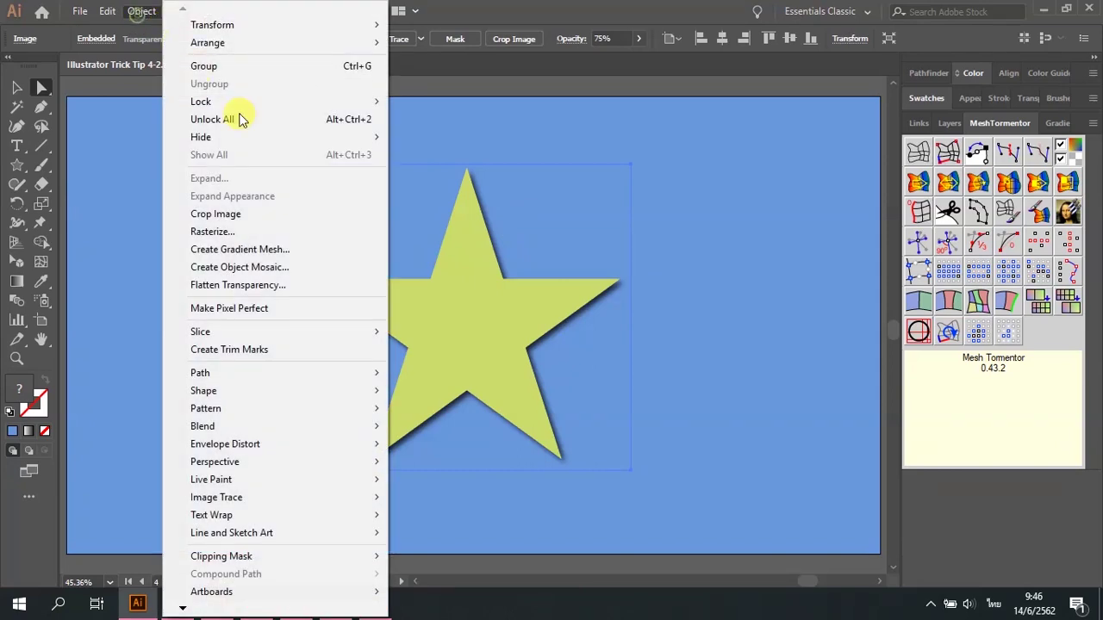
{"action": "left_click", "coordinate": [299, 228]}
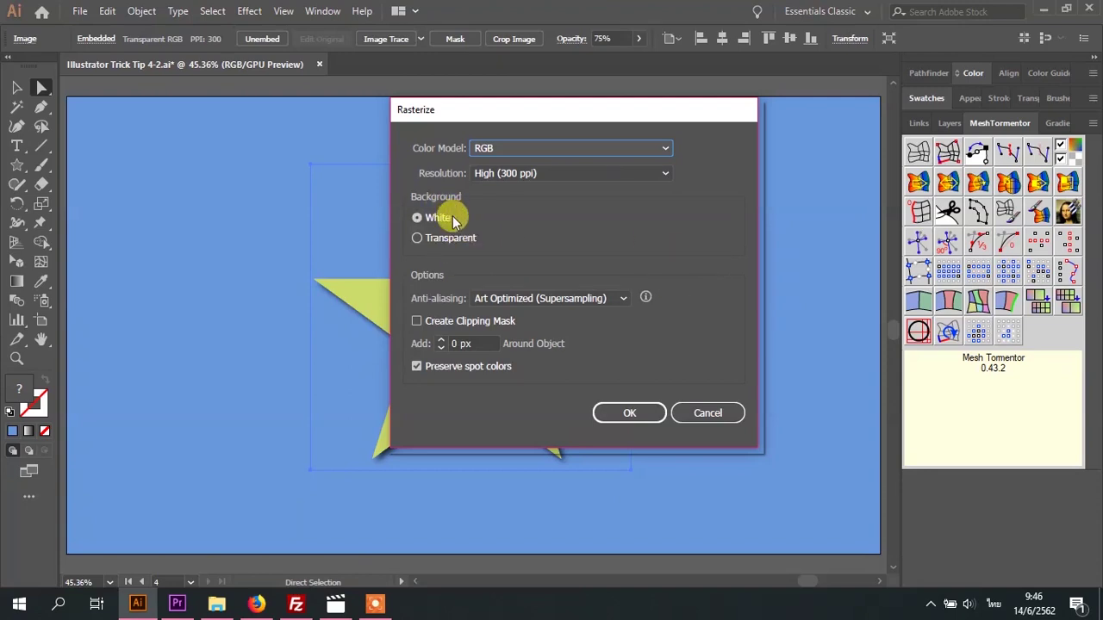
{"action": "left_click", "coordinate": [463, 243]}
{"action": "left_click", "coordinate": [632, 413]}
{"action": "left_click_drag", "start_coordinate": [591, 295], "coordinate": [746, 296]}
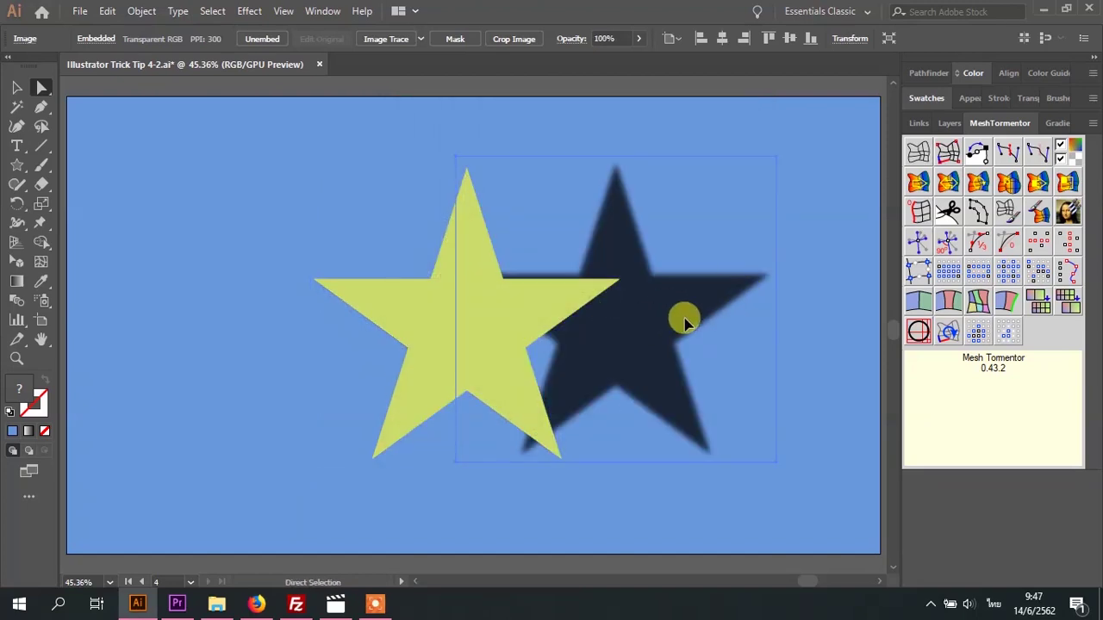
{"action": "left_click_drag", "start_coordinate": [680, 314], "coordinate": [701, 352]}
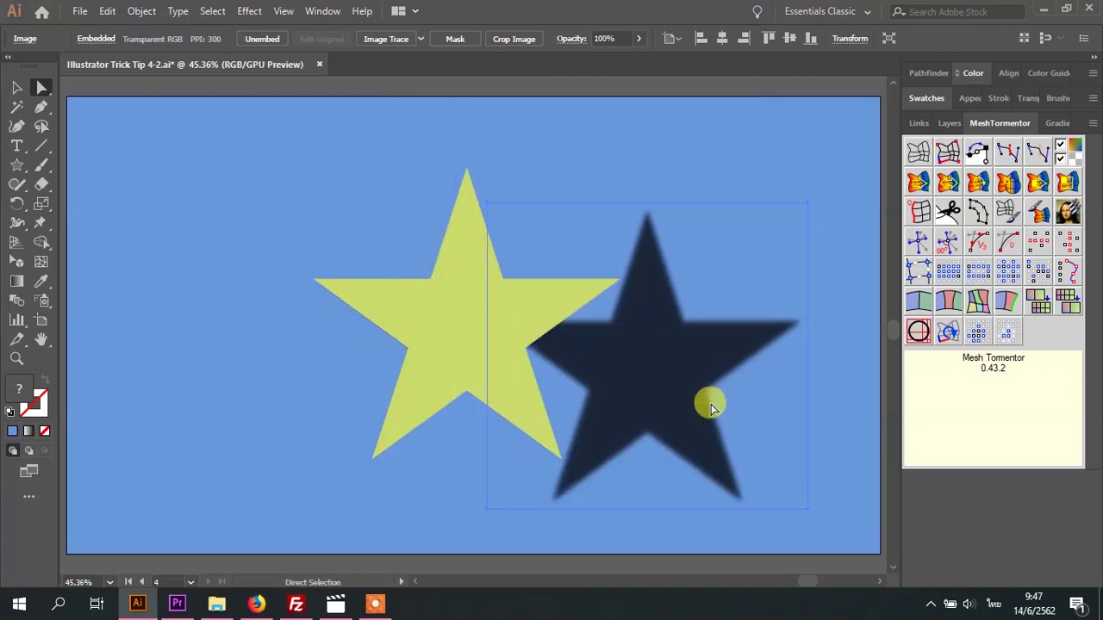
{"action": "left_click_drag", "start_coordinate": [709, 407], "coordinate": [647, 344]}
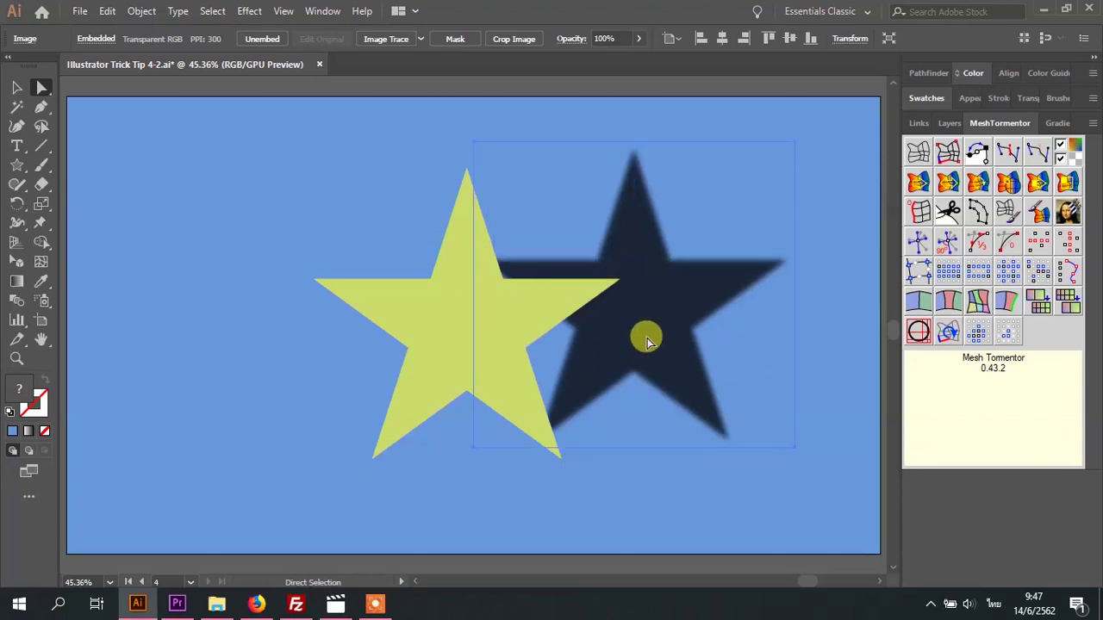
Convert the shadow image to a Flat 50×50 gradient mesh, then deselect it
{"action": "left_click", "coordinate": [143, 11]}
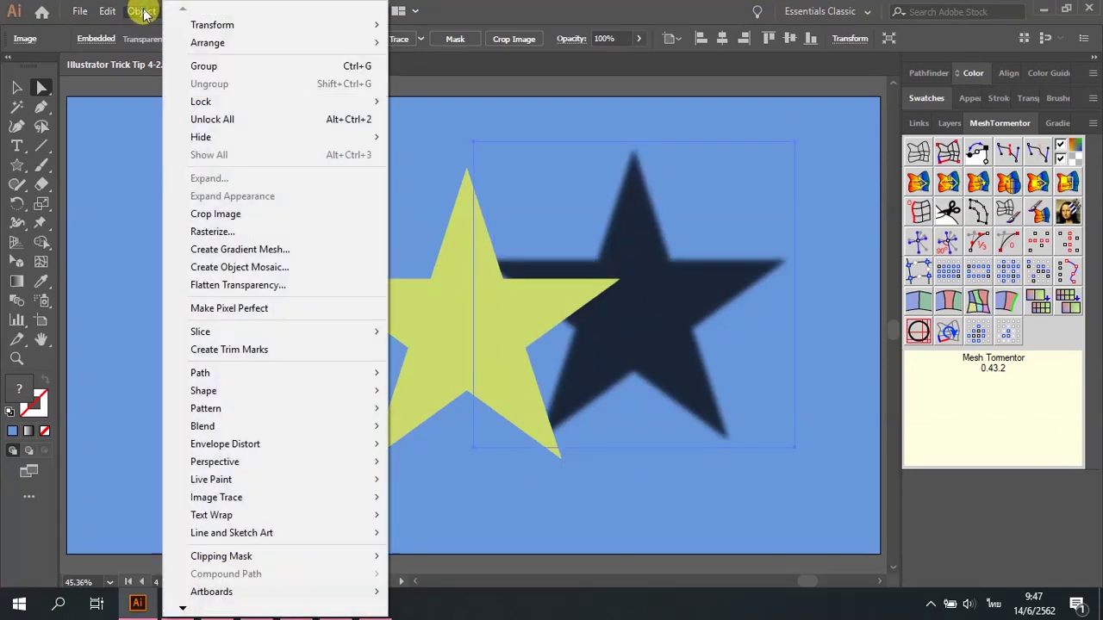
{"action": "left_click", "coordinate": [263, 255]}
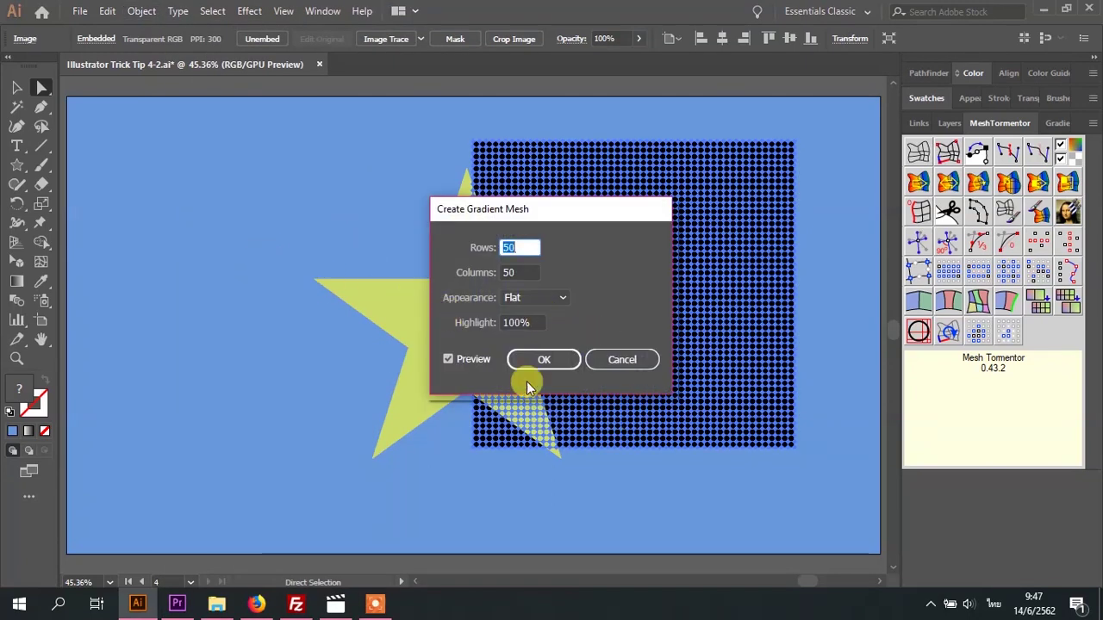
{"action": "left_click", "coordinate": [522, 359]}
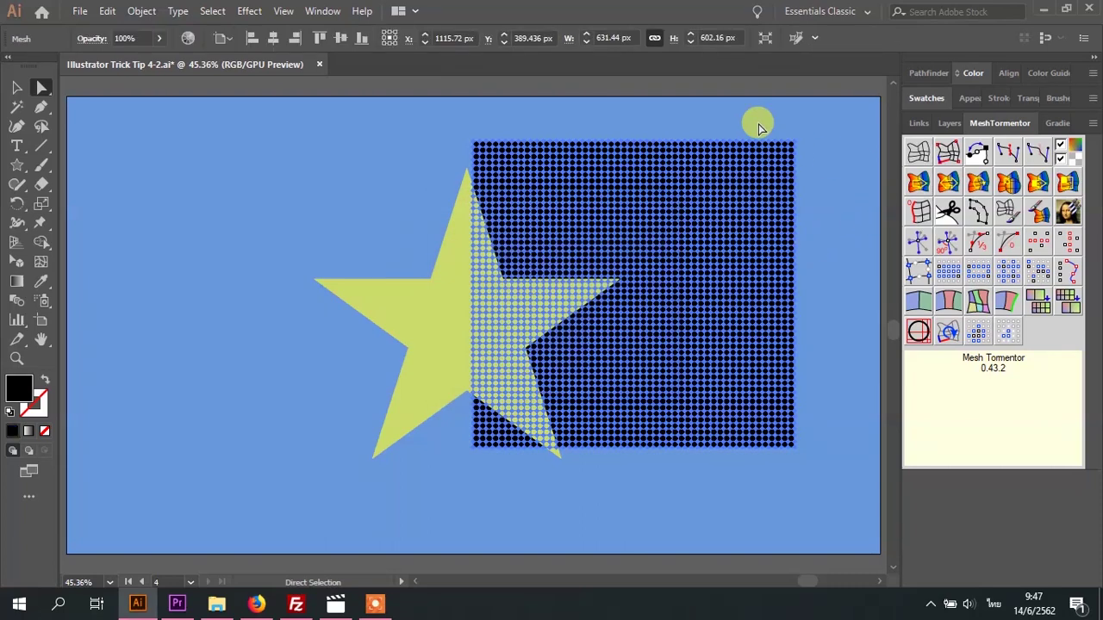
{"action": "left_click", "coordinate": [738, 90]}
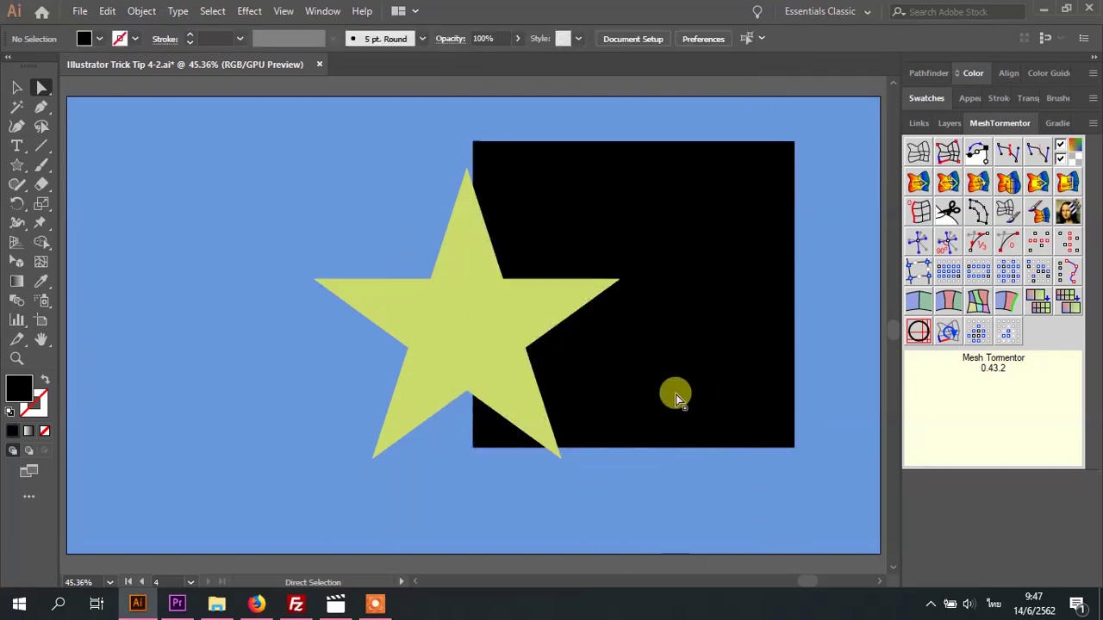
Set the gradient mesh's blend mode to Multiply in the Transparency panel
{"action": "left_click", "coordinate": [764, 300]}
{"action": "left_click_drag", "start_coordinate": [763, 300], "coordinate": [764, 295]}
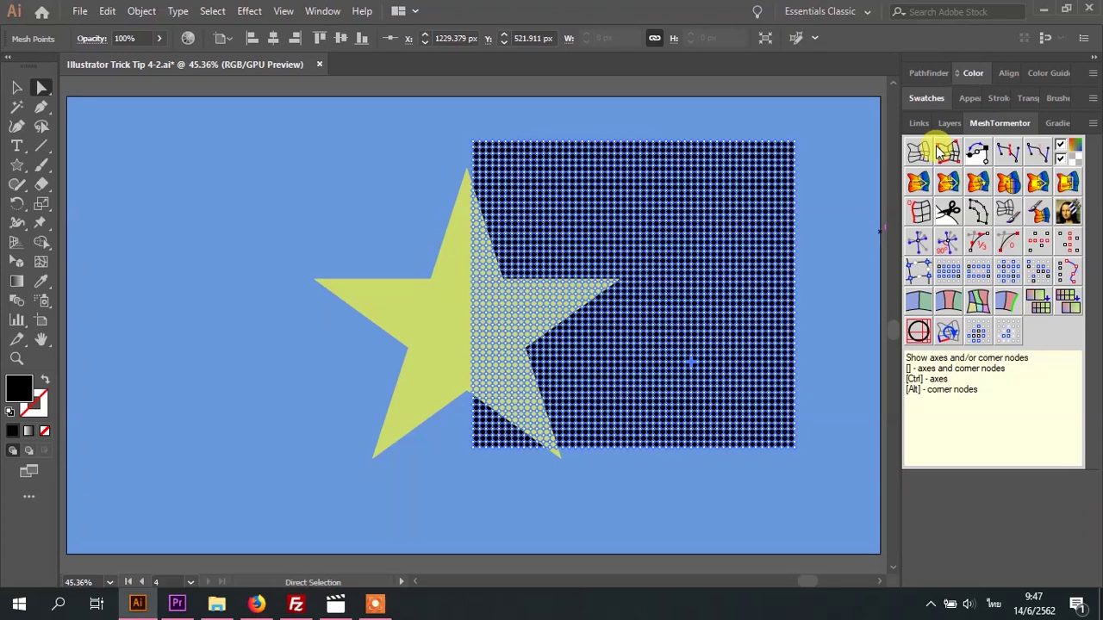
{"action": "left_click", "coordinate": [1027, 98]}
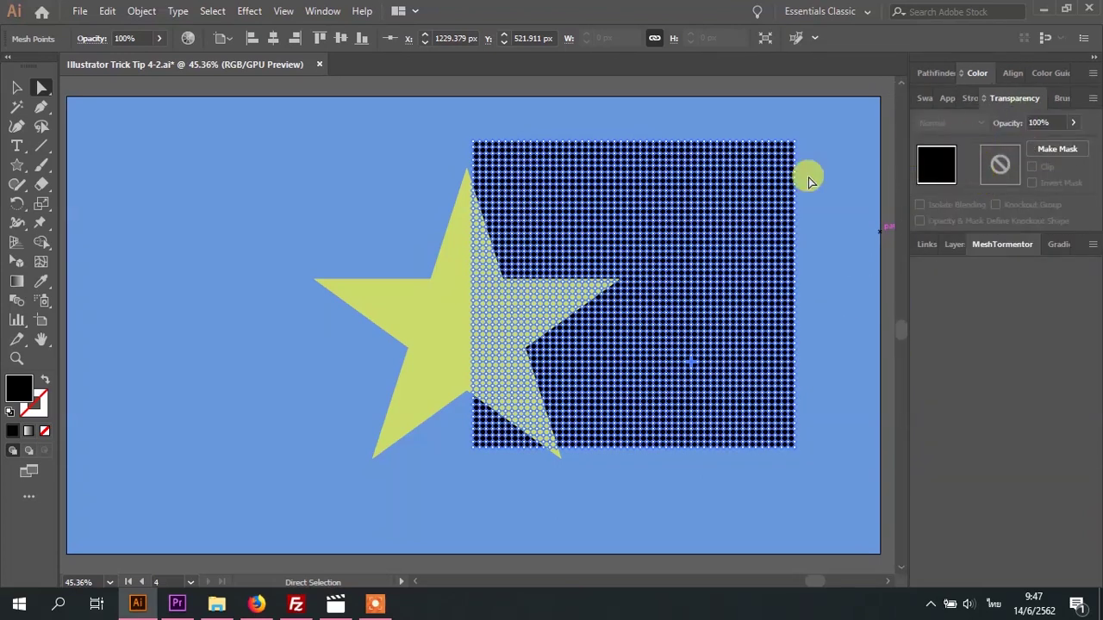
{"action": "key", "text": "v"}
{"action": "left_click", "coordinate": [776, 143]}
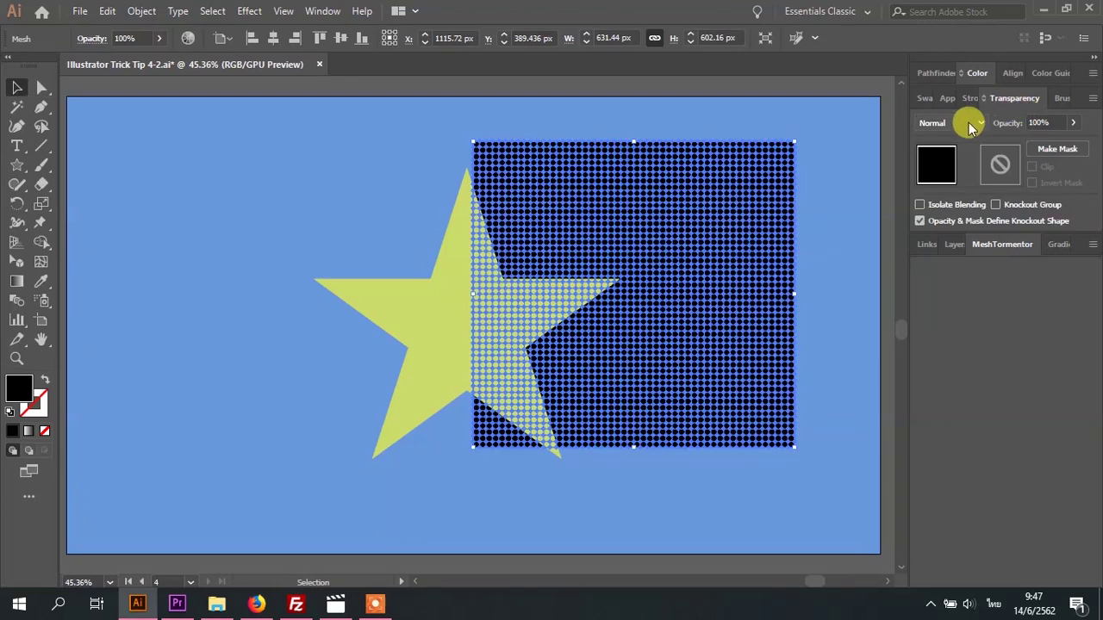
{"action": "left_click", "coordinate": [971, 127]}
{"action": "left_click", "coordinate": [965, 176]}
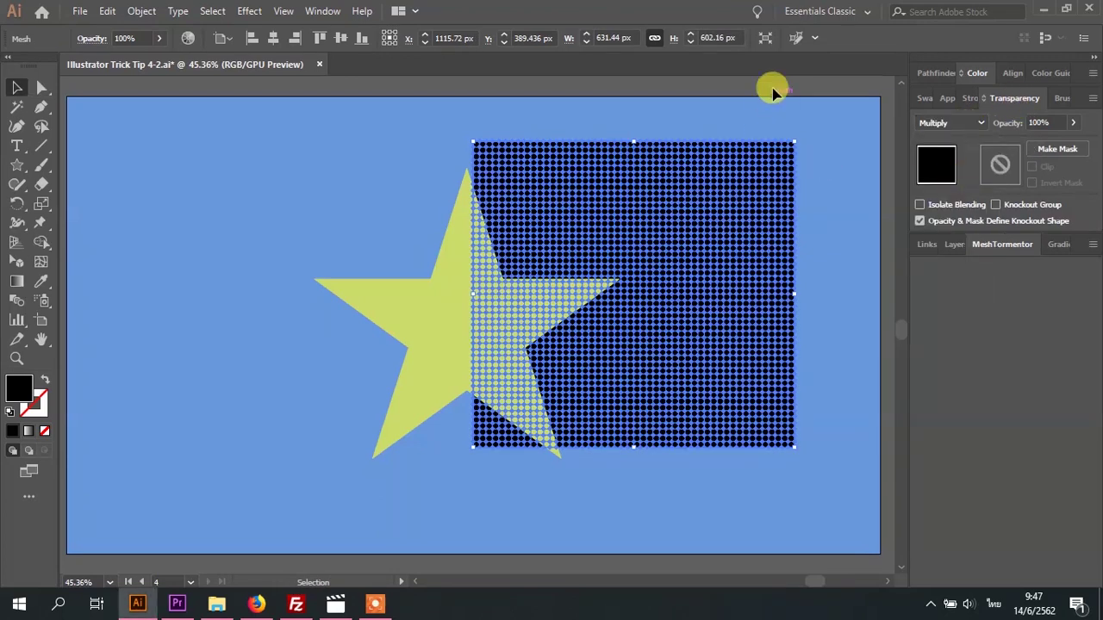
Move the Multiply mesh over the yellow star to create a halftone star
{"action": "left_click", "coordinate": [778, 135]}
{"action": "mouse_move", "coordinate": [733, 270]}
{"action": "left_mouse_down"}
{"action": "mouse_move", "coordinate": [777, 412]}
{"action": "mouse_move", "coordinate": [765, 306]}
{"action": "left_mouse_up"}
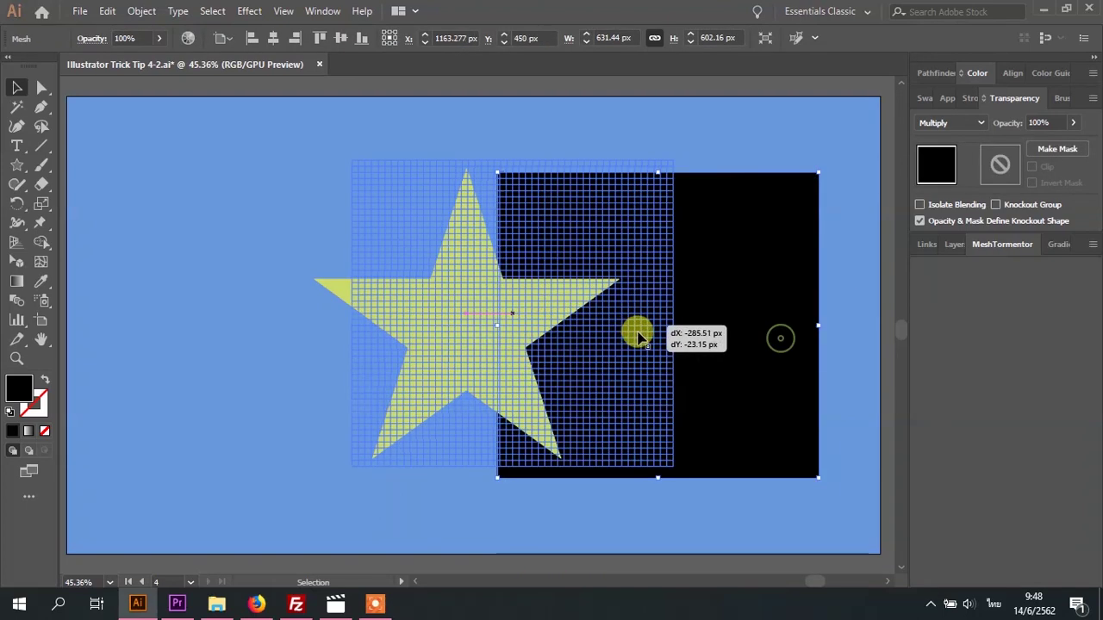
{"action": "left_click_drag", "start_coordinate": [774, 342], "coordinate": [630, 330]}
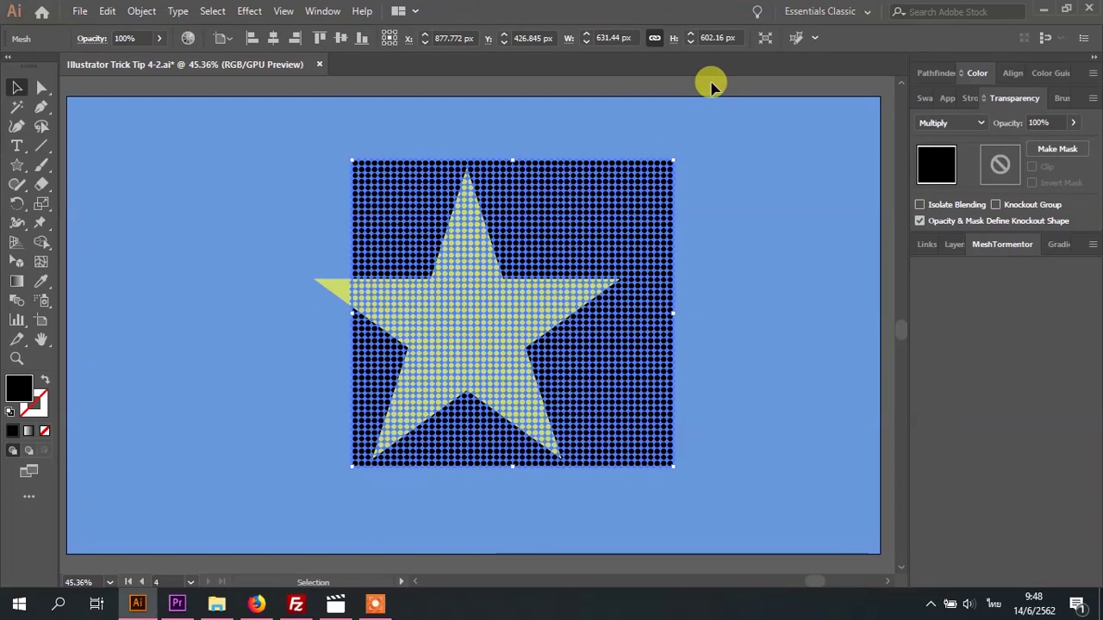